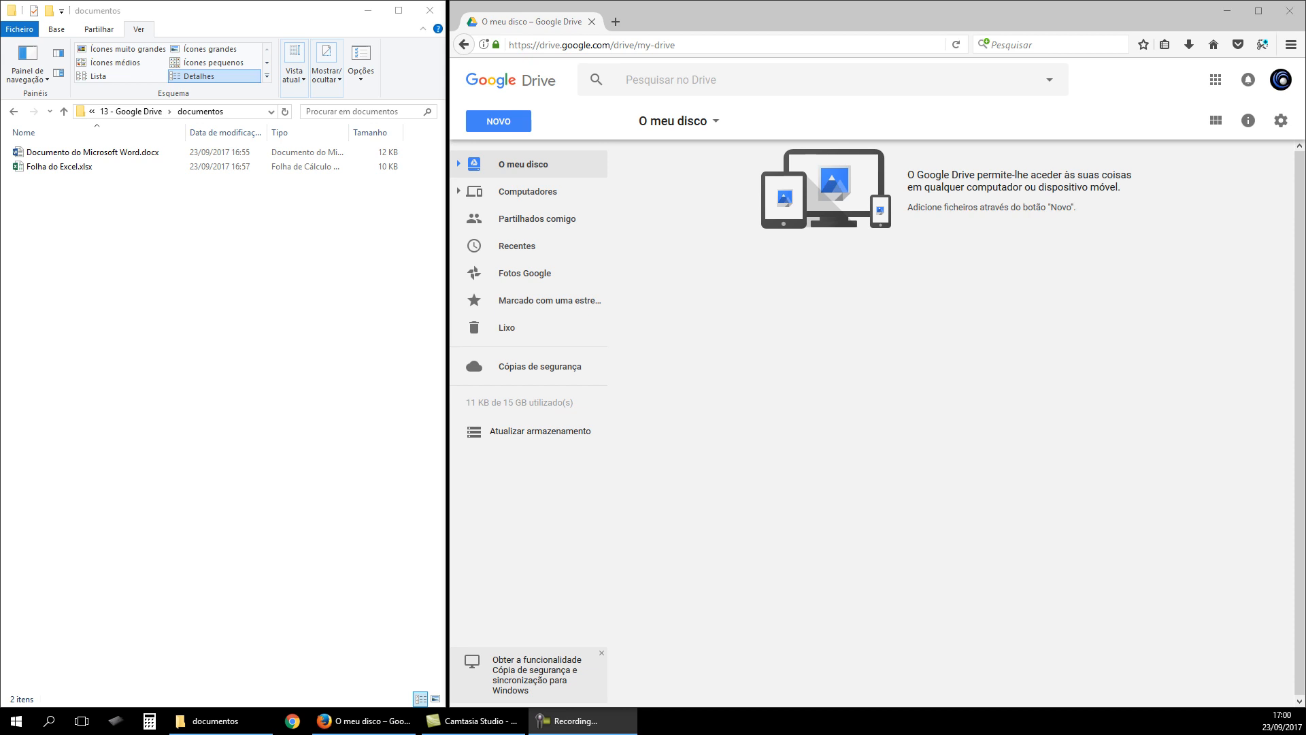
Create a new folder named "documentos" in O meu disco
mouse_move(476, 408)
click(880, 404)
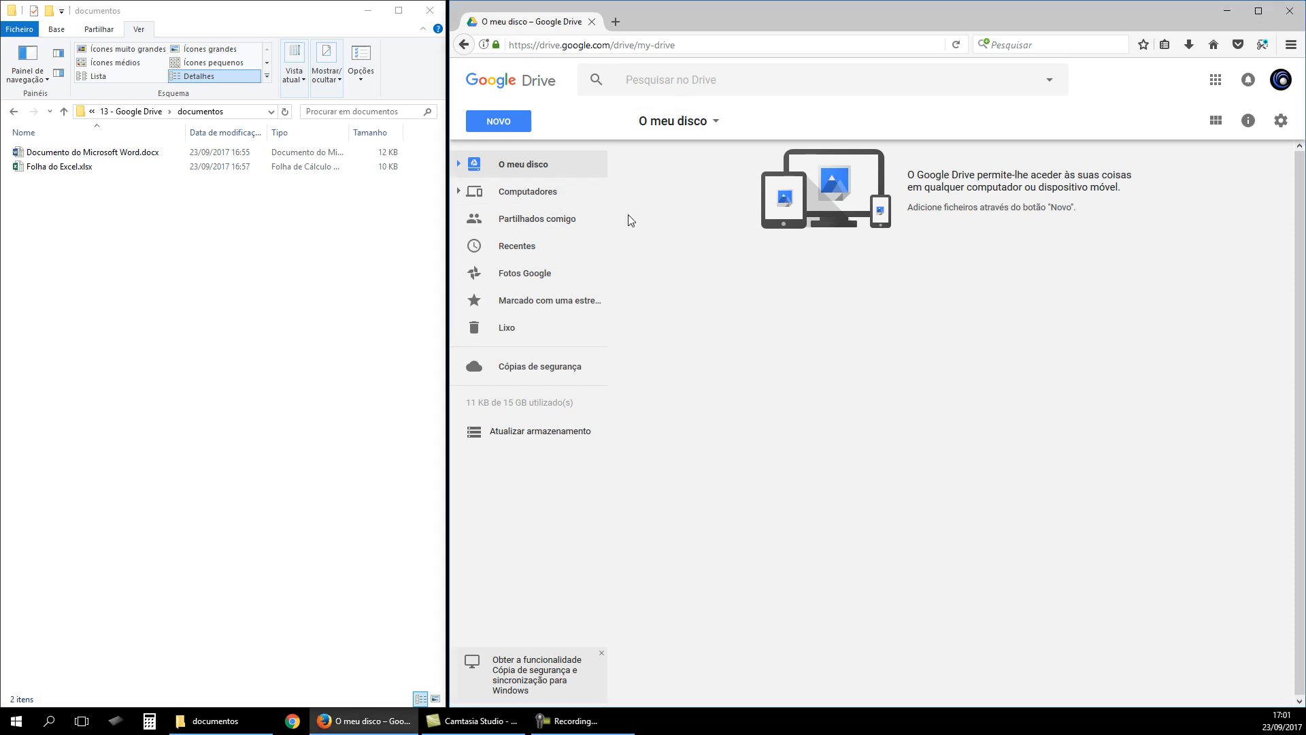
click(507, 131)
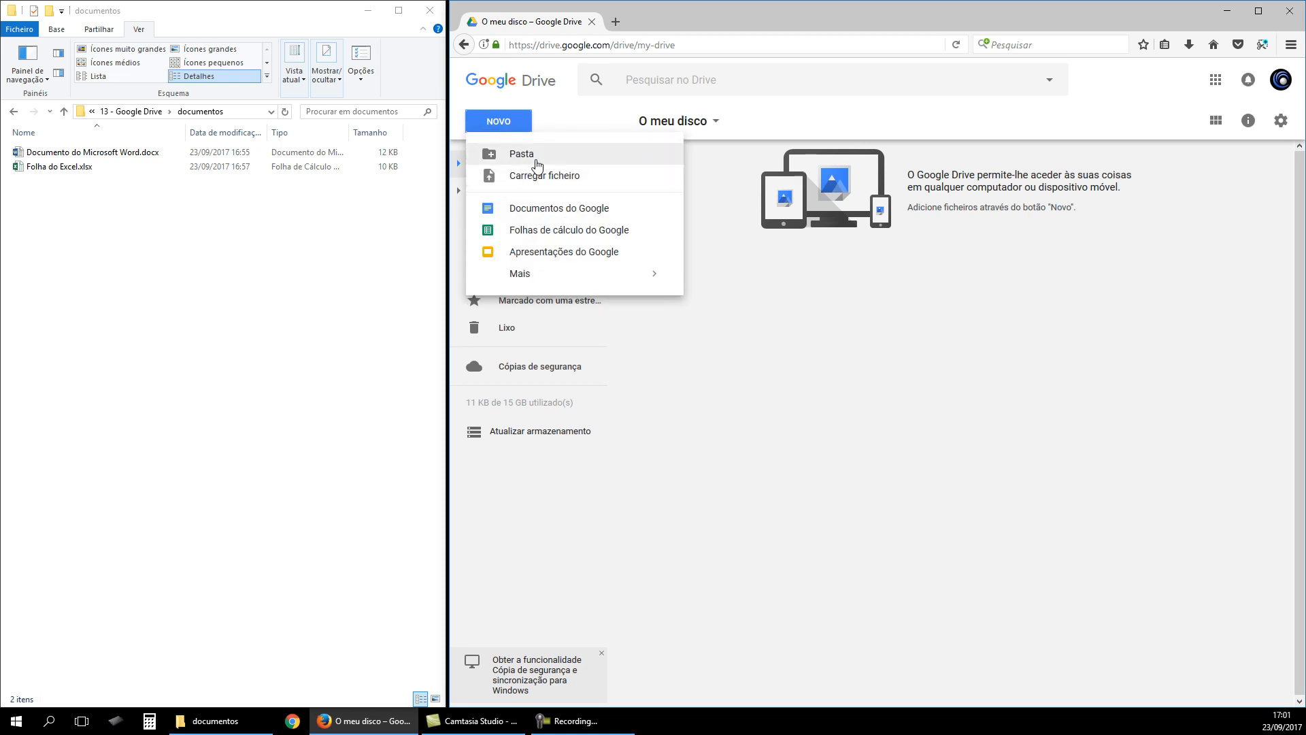
click(534, 152)
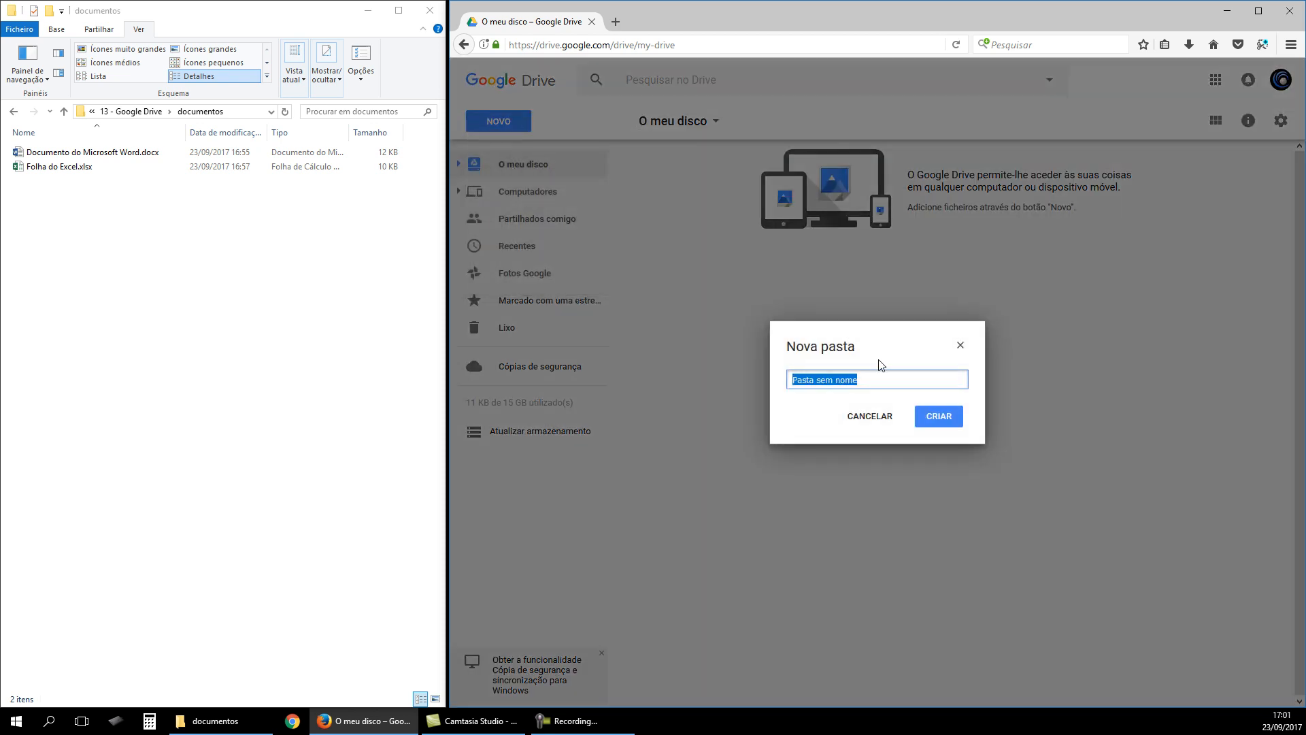
text(docuemtn)
key(BackSpace)
key(BackSpace)
key(BackSpace)
key(BackSpace)
text(mentos)
key(Return)
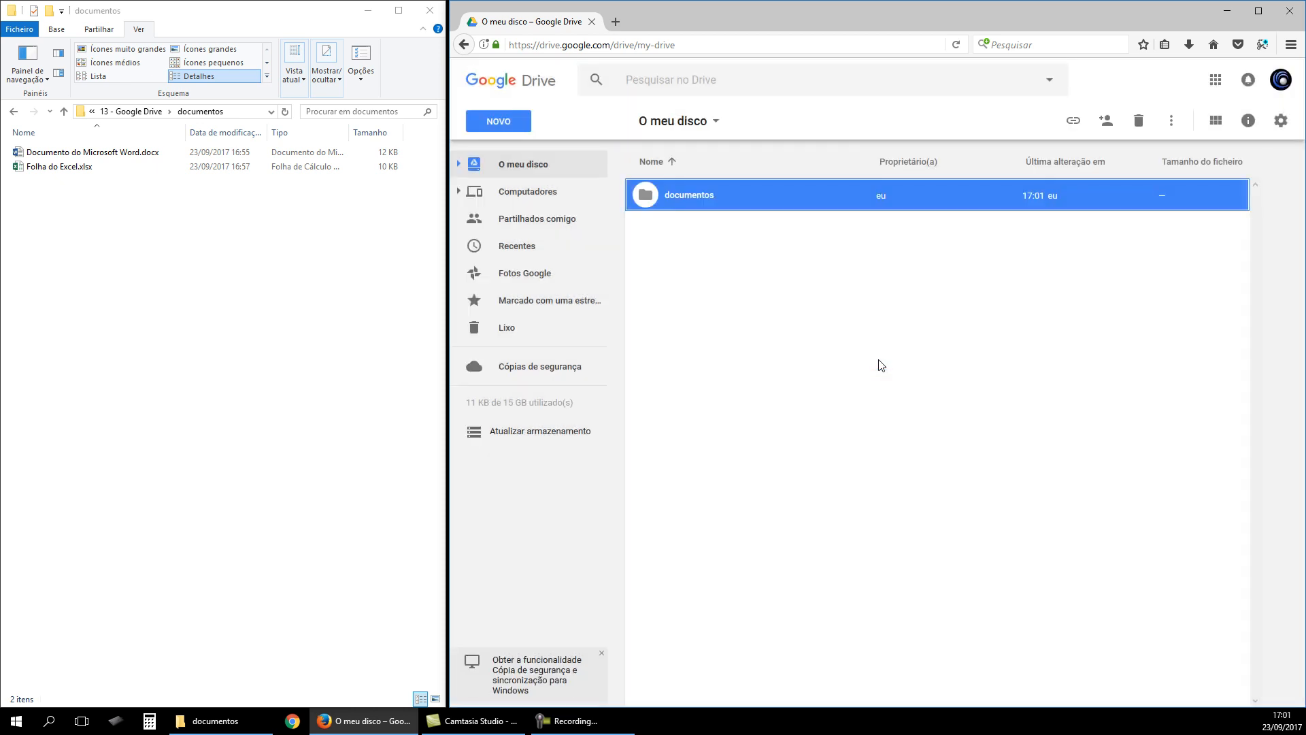
click(748, 262)
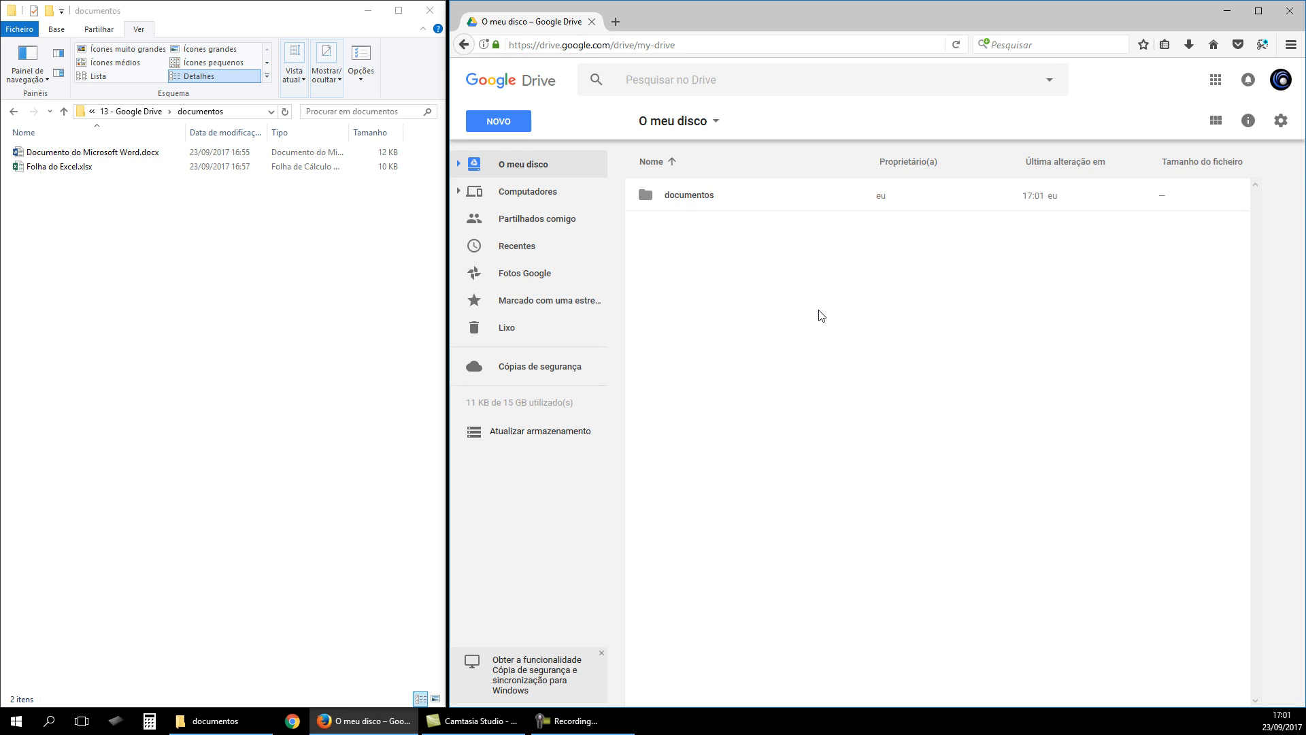
click(506, 124)
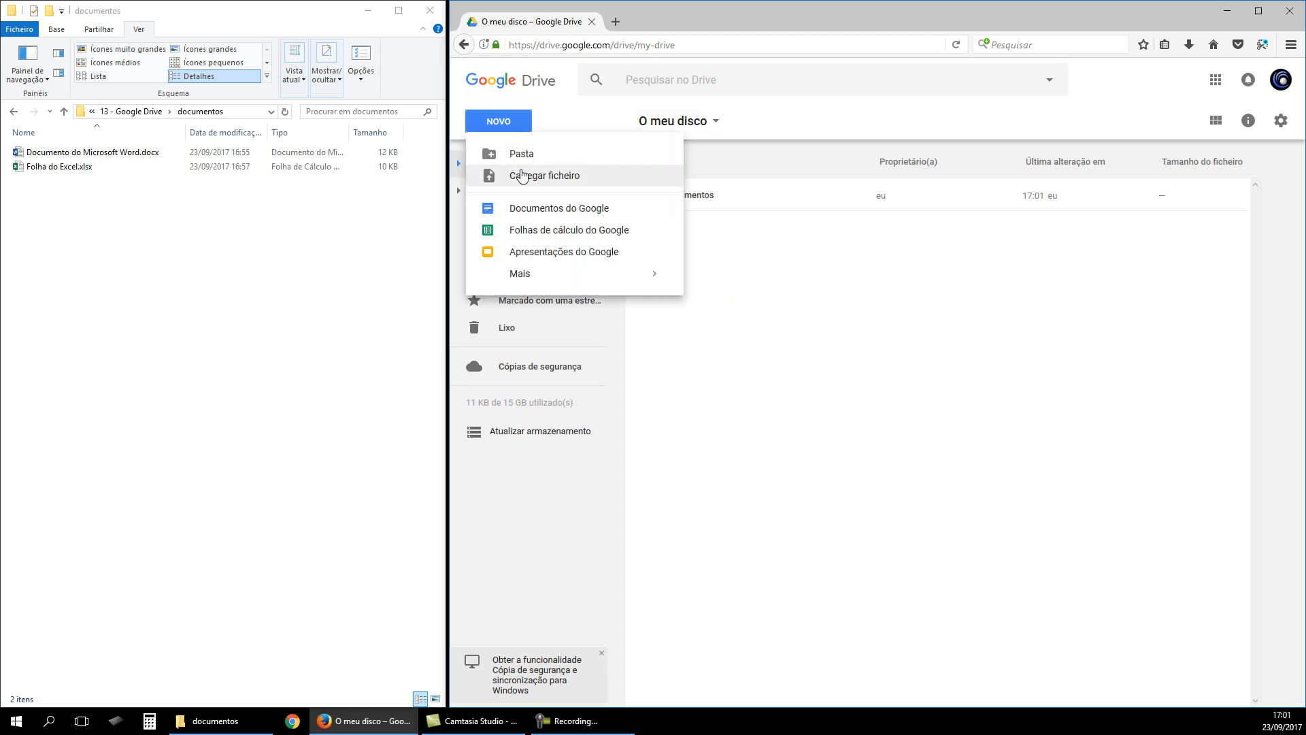
click(862, 138)
click(716, 126)
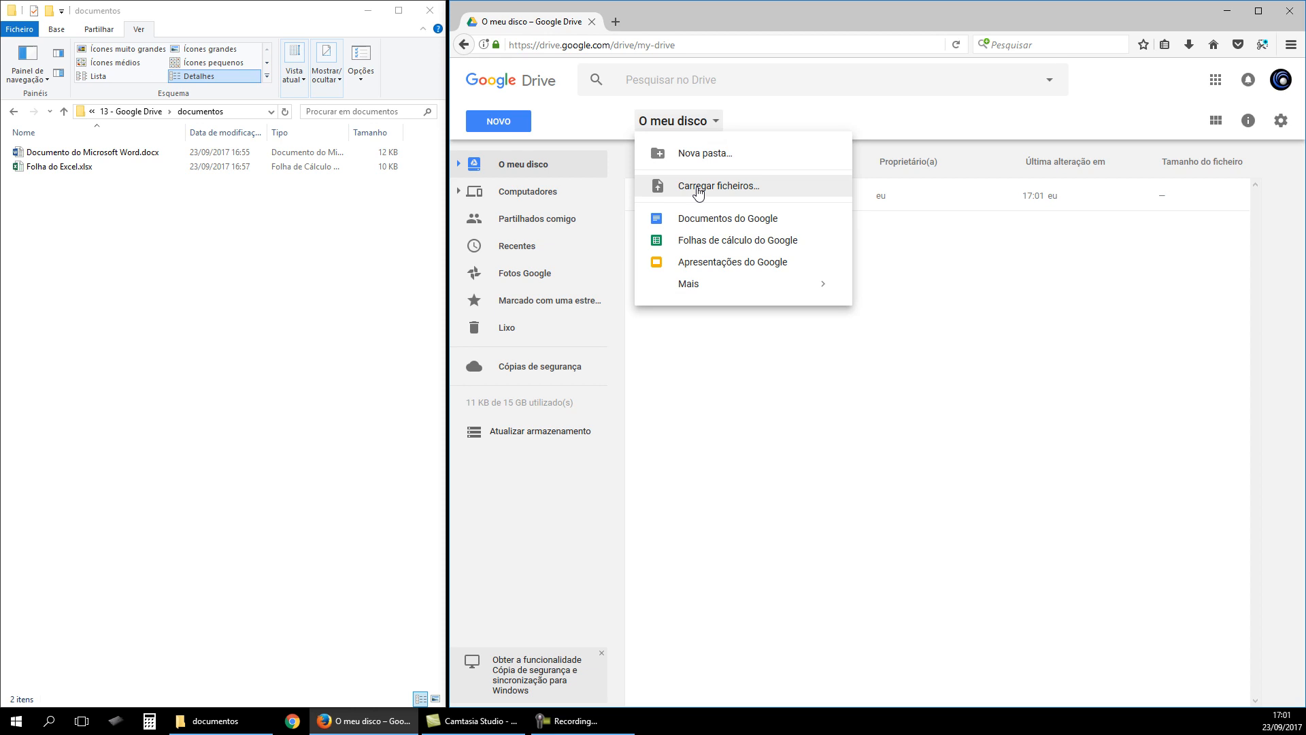
click(490, 121)
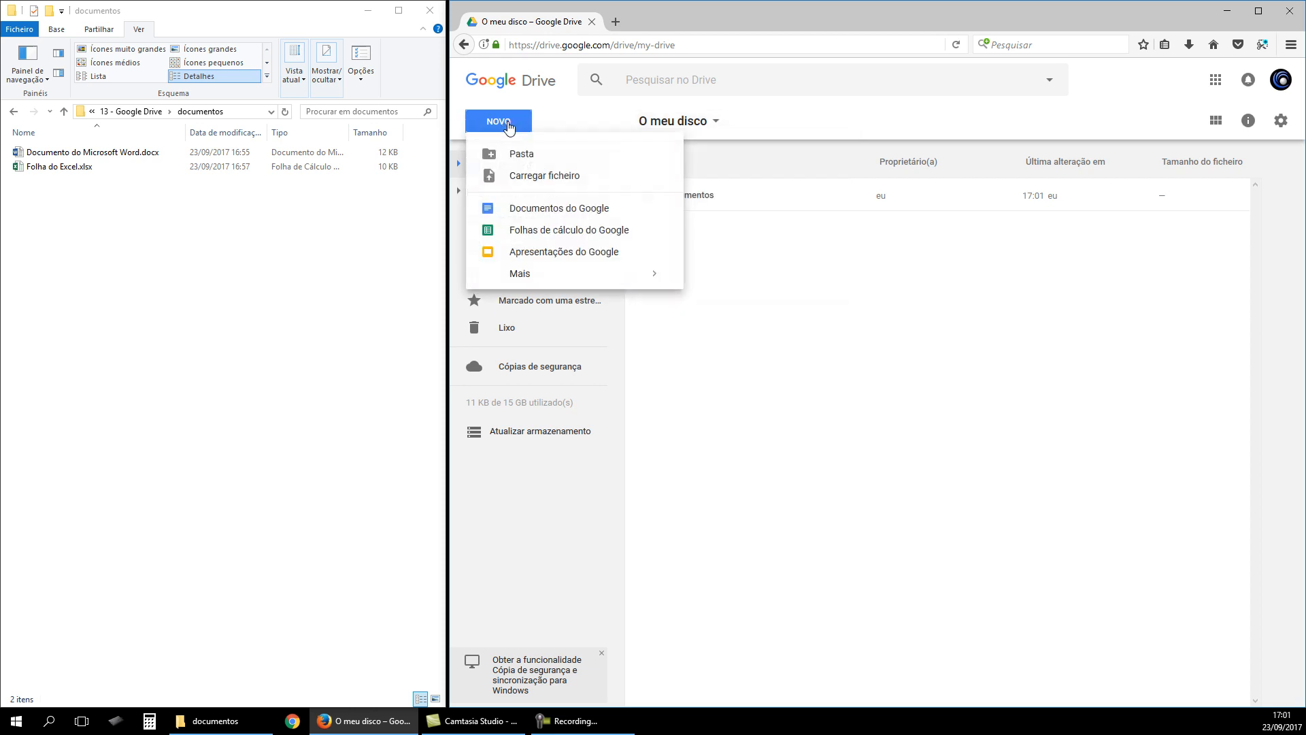
click(536, 174)
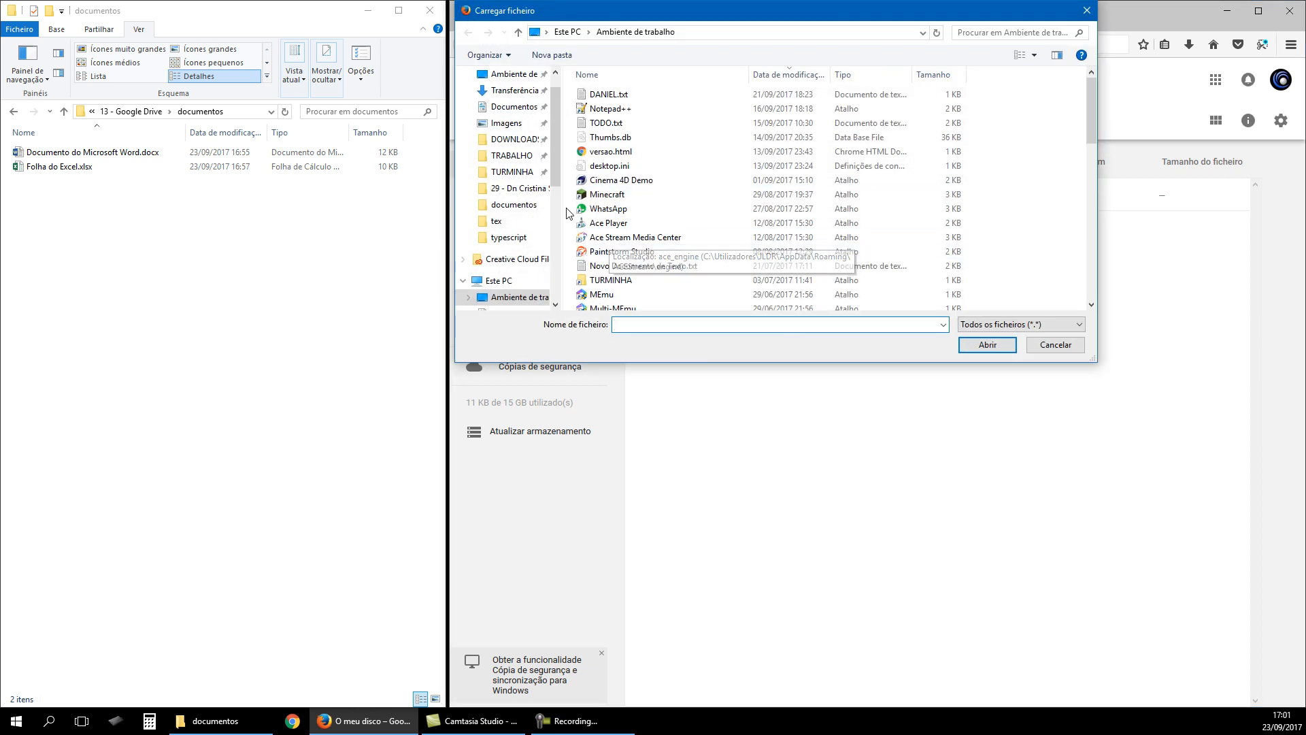
click(1056, 344)
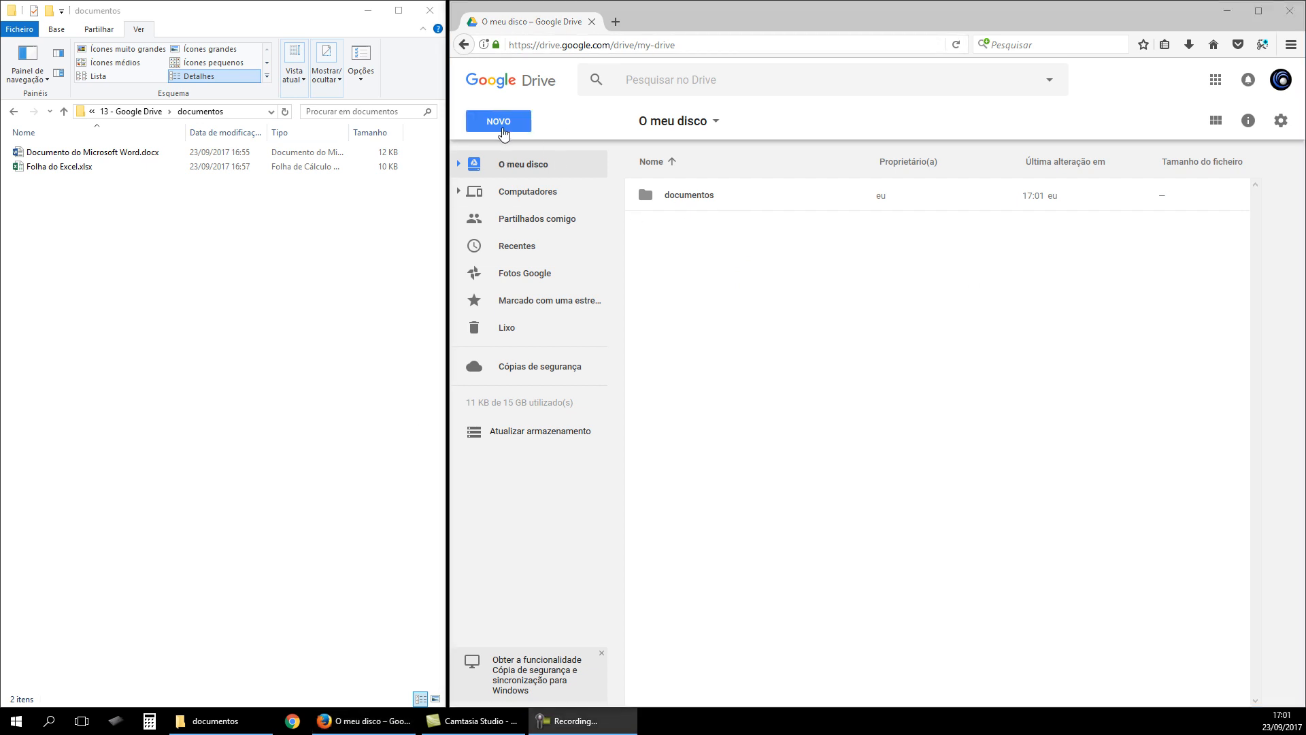
Start a file upload to O meu disco and browse to the folder F:\VIDEOS\13 - Google Drive\documentos
click(500, 124)
click(538, 183)
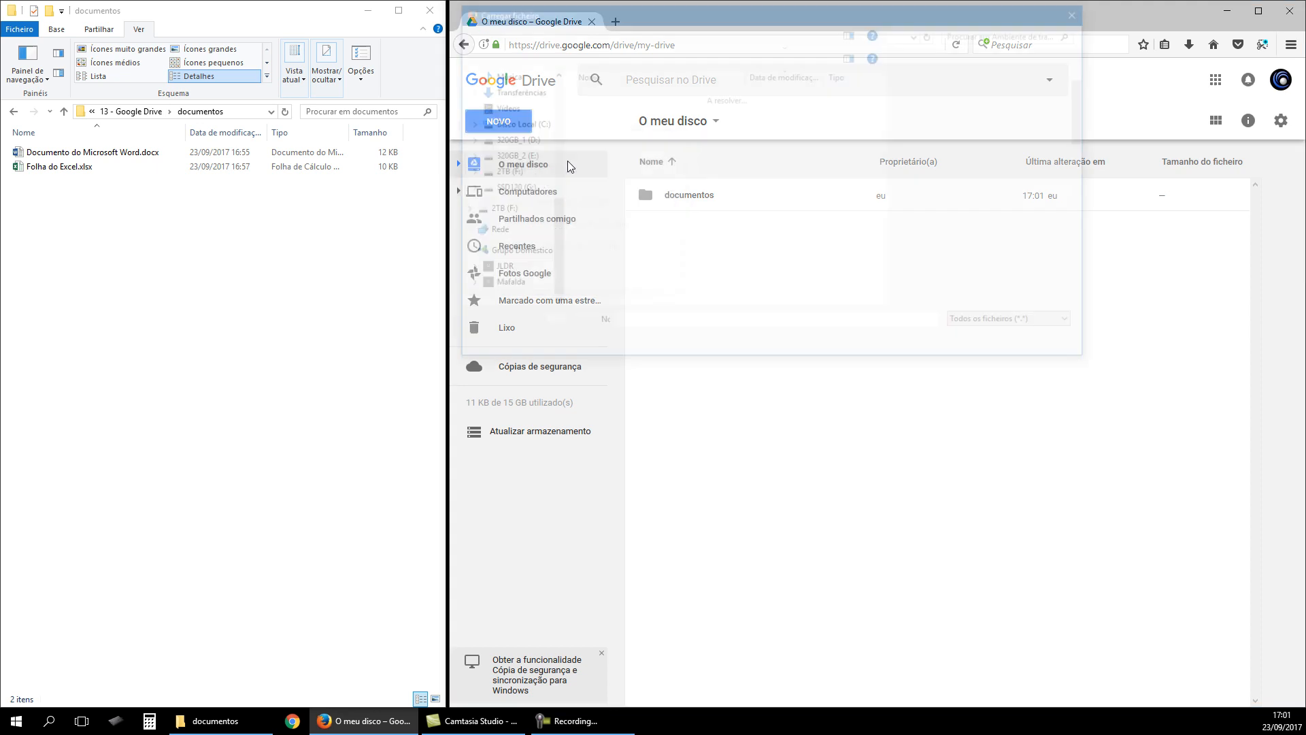
click(536, 33)
text(F:\VIDEOS\13 - Google Drive\documentos)
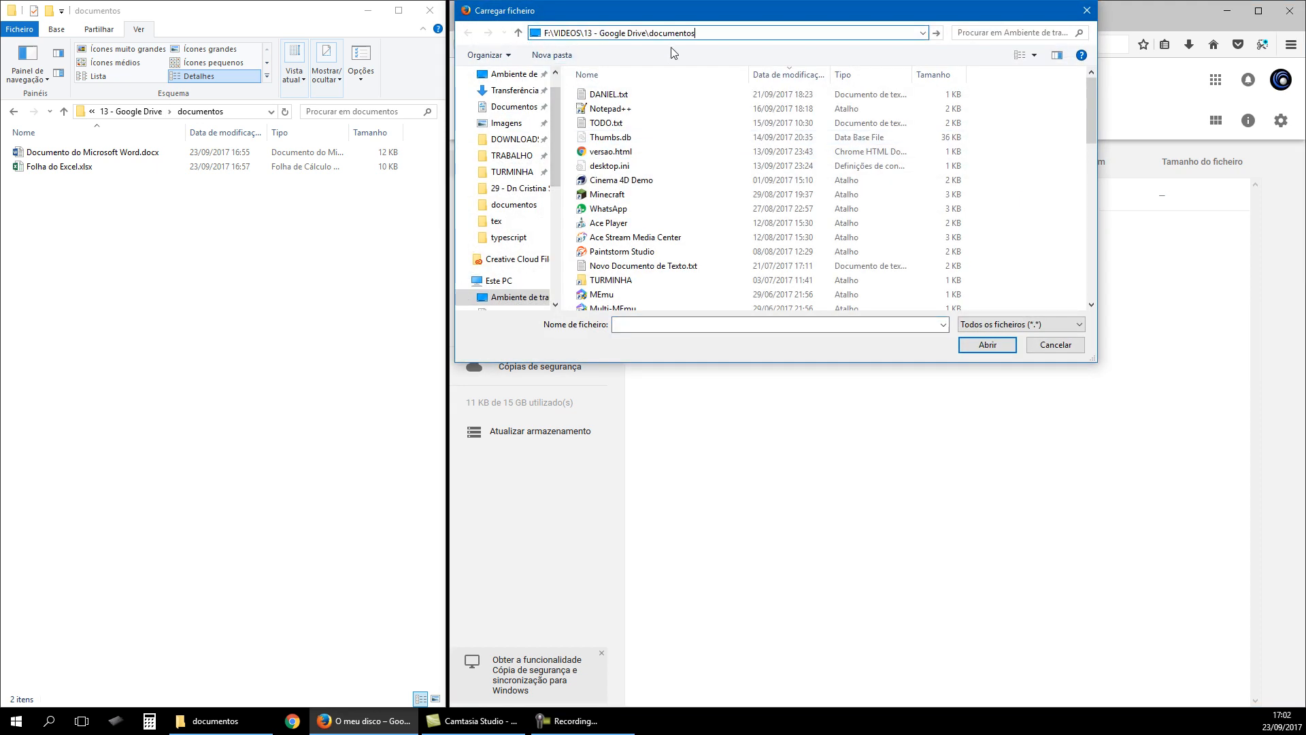
key(Return)
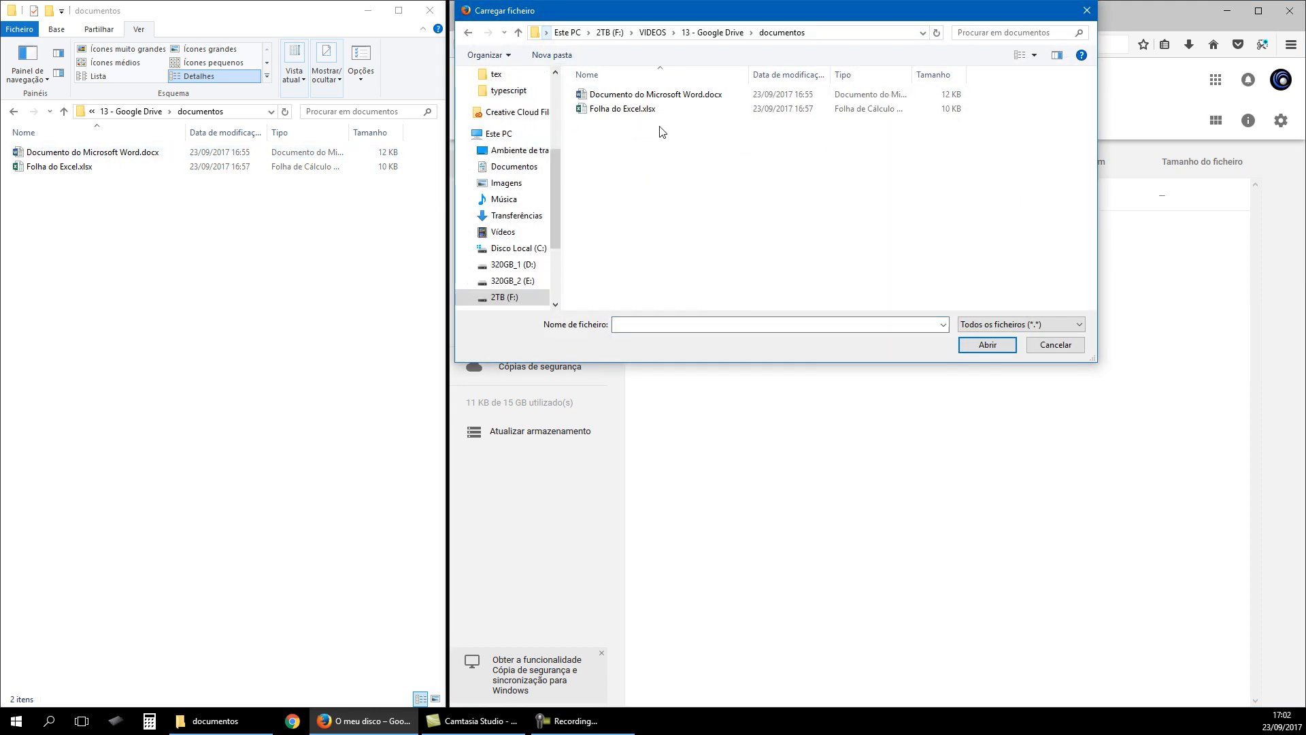
Upload Documento do Microsoft Word.docx and Folha do Excel.xlsx together, and dismiss the upload summary
drag(682, 13, 803, 113)
click(734, 197)
ctrl+click(745, 211)
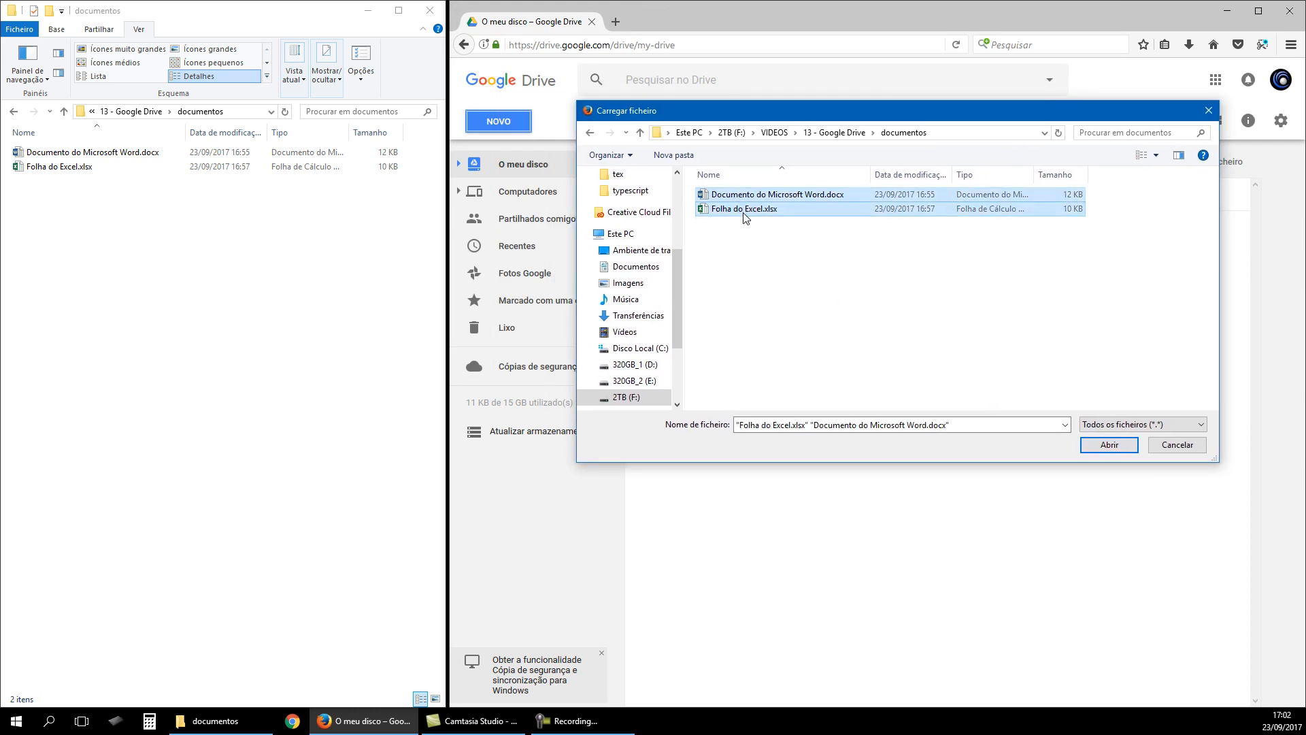
click(1123, 450)
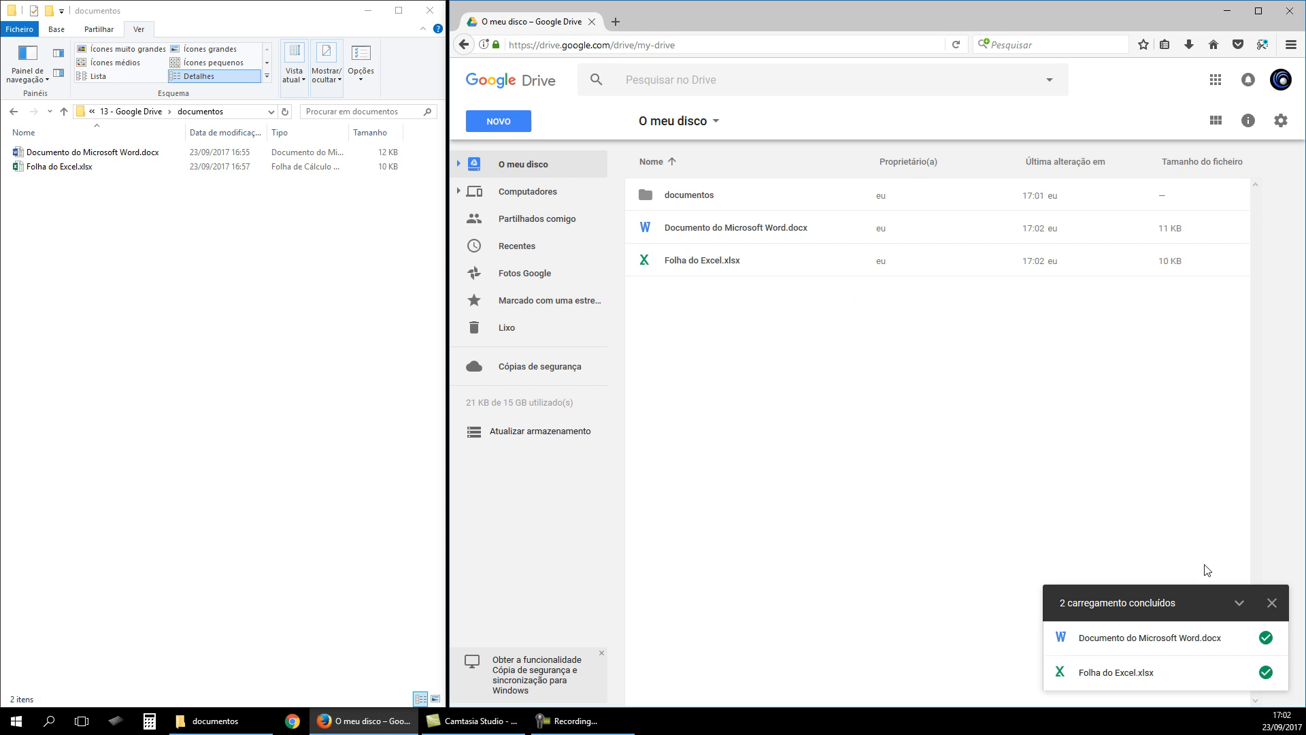
click(1271, 603)
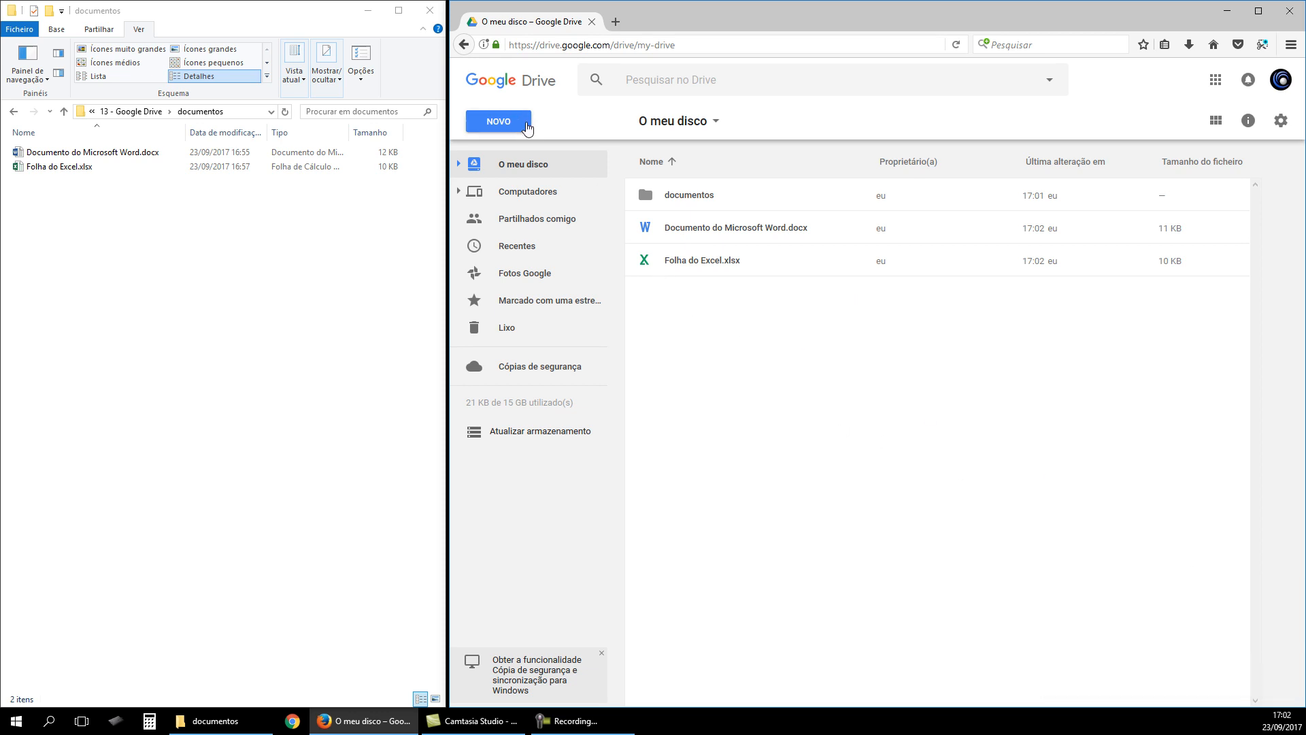
Move the uploaded Word and Excel files into the documentos folder and open that folder
drag(762, 312, 701, 197)
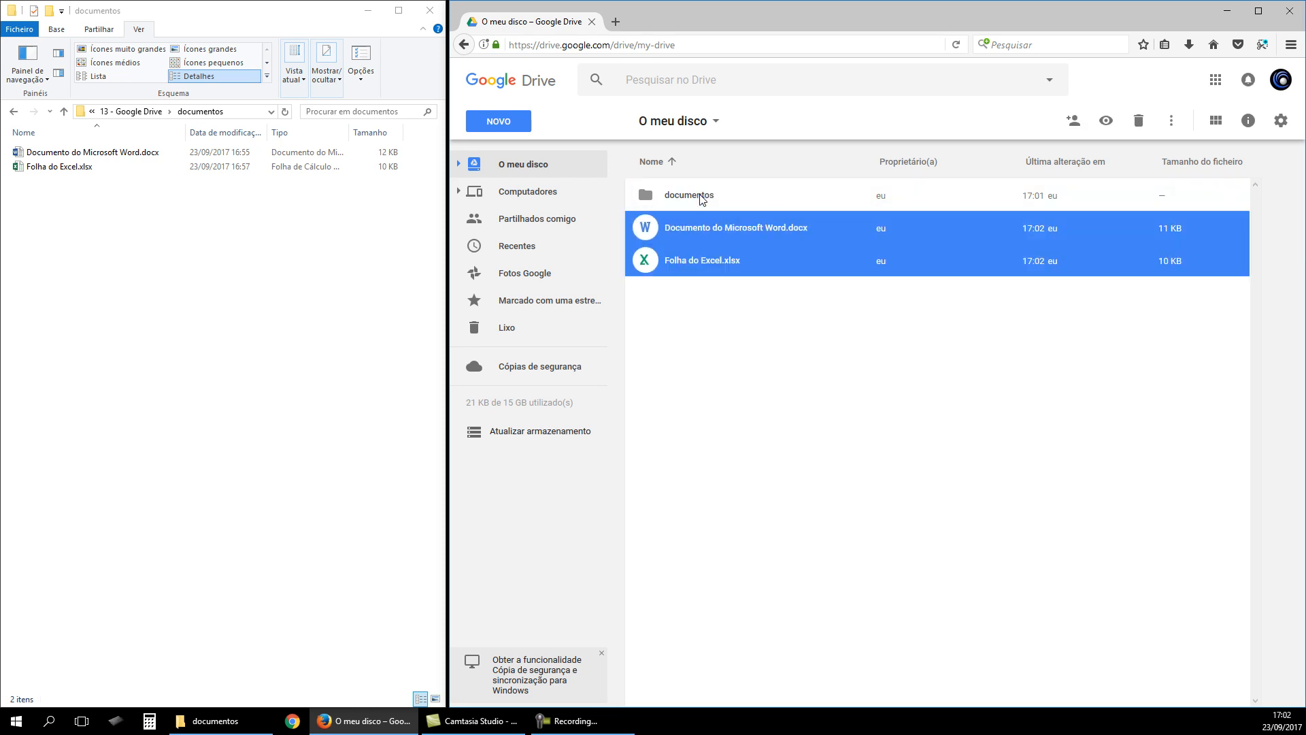
double_click(668, 193)
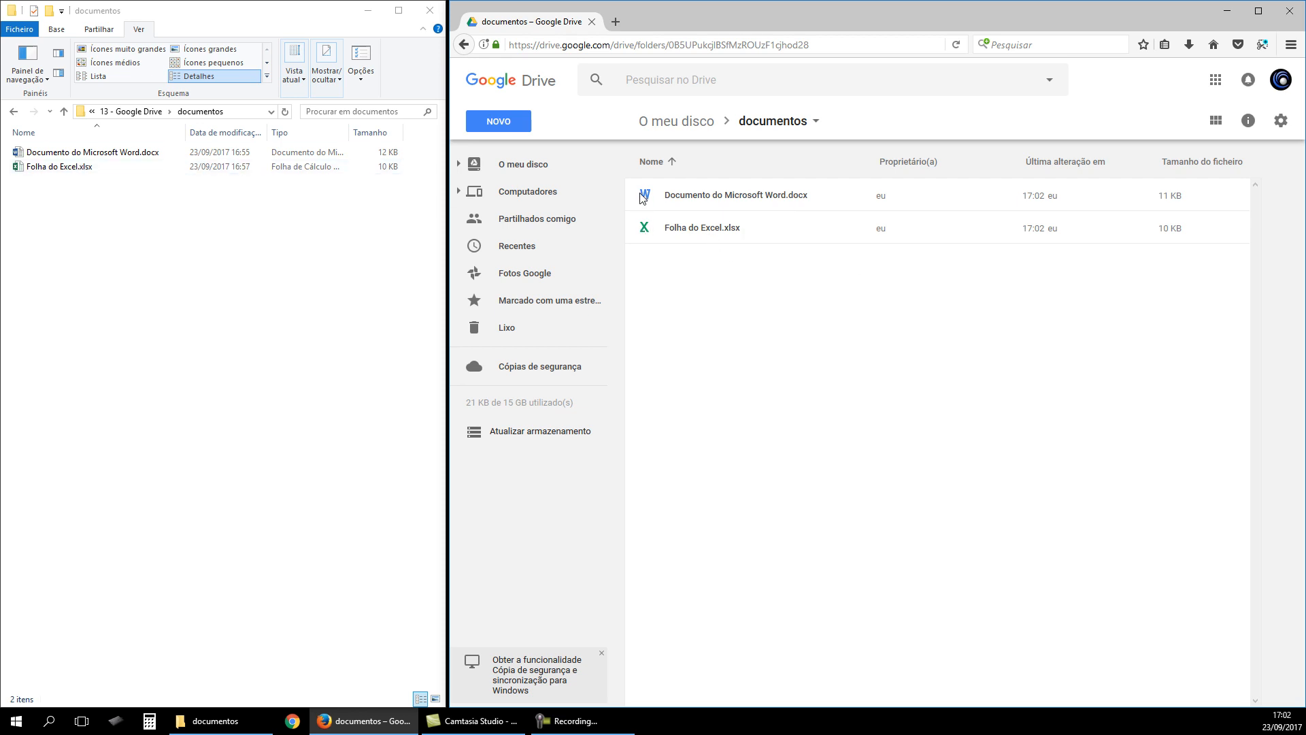
Preview Documento do Microsoft Word.docx, look through its additional actions, and return to the folder
double_click(709, 197)
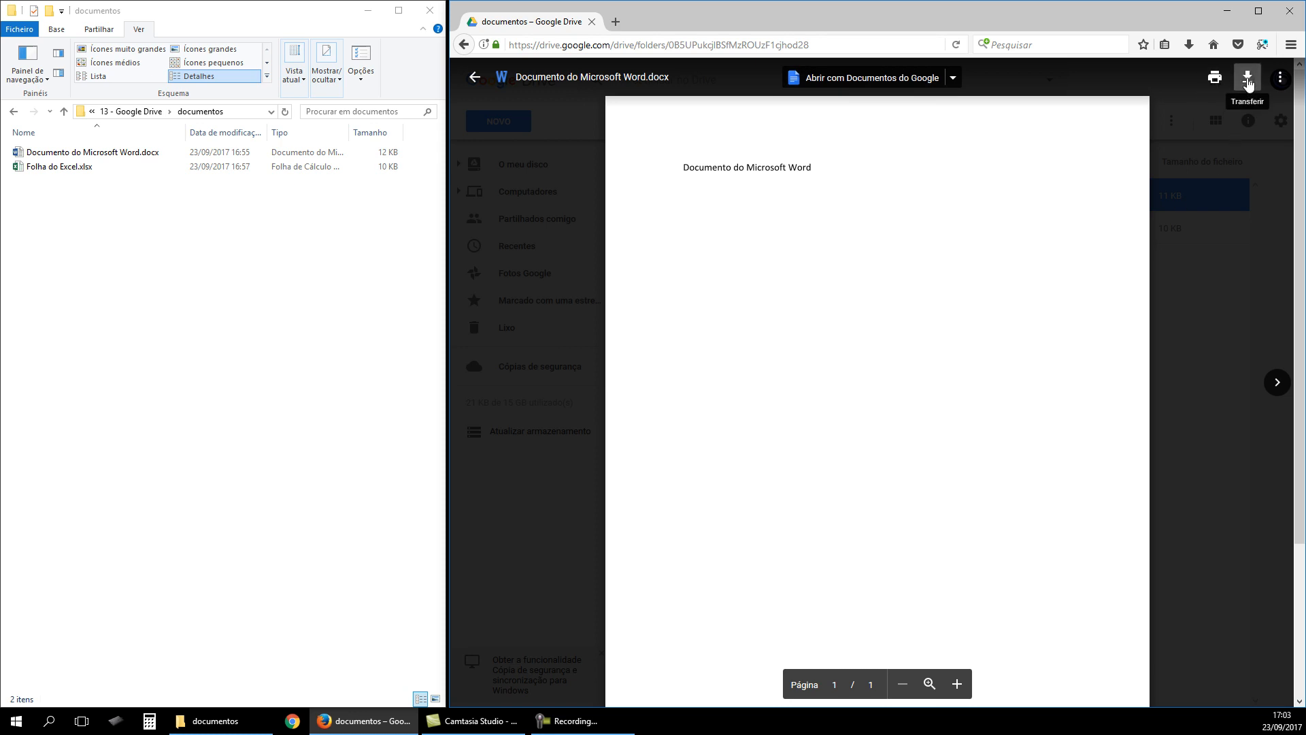
click(1280, 78)
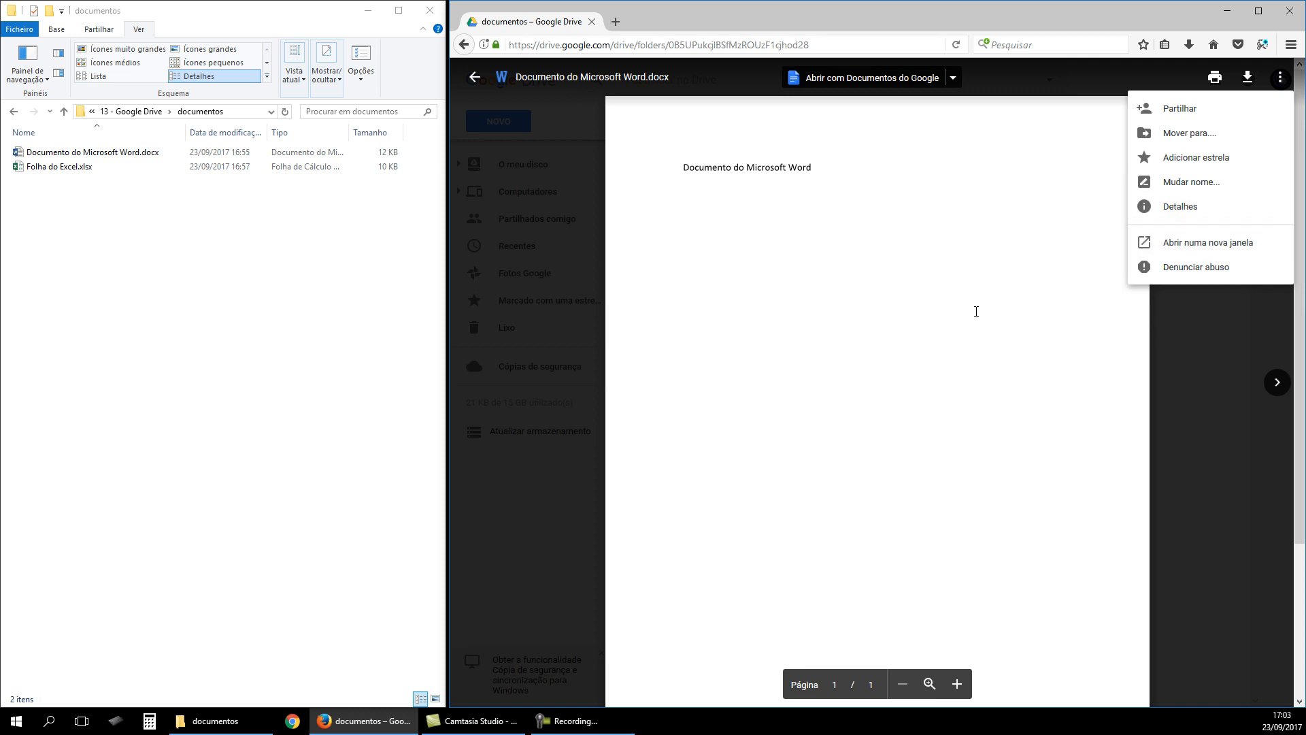
click(910, 381)
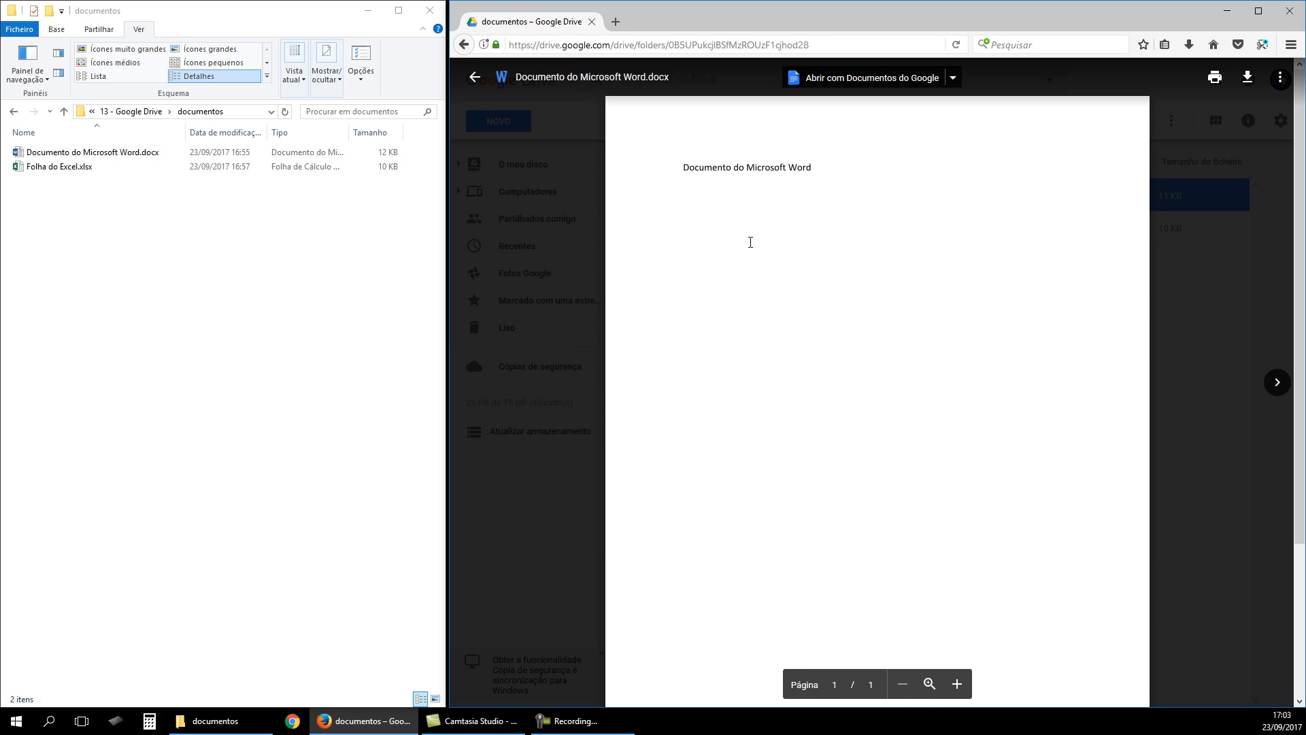
click(475, 78)
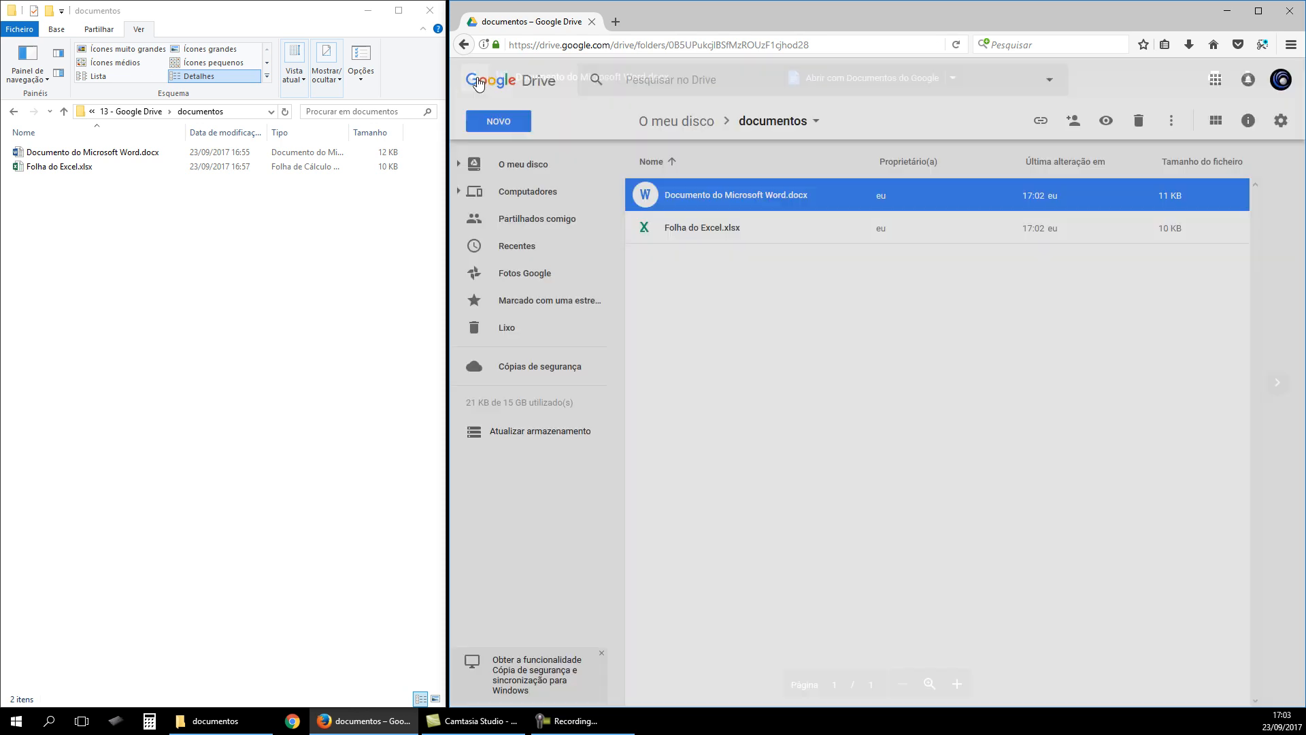
Preview Folha do Excel.xlsx, switch to the Word file's preview and back, and return to the folder
double_click(643, 230)
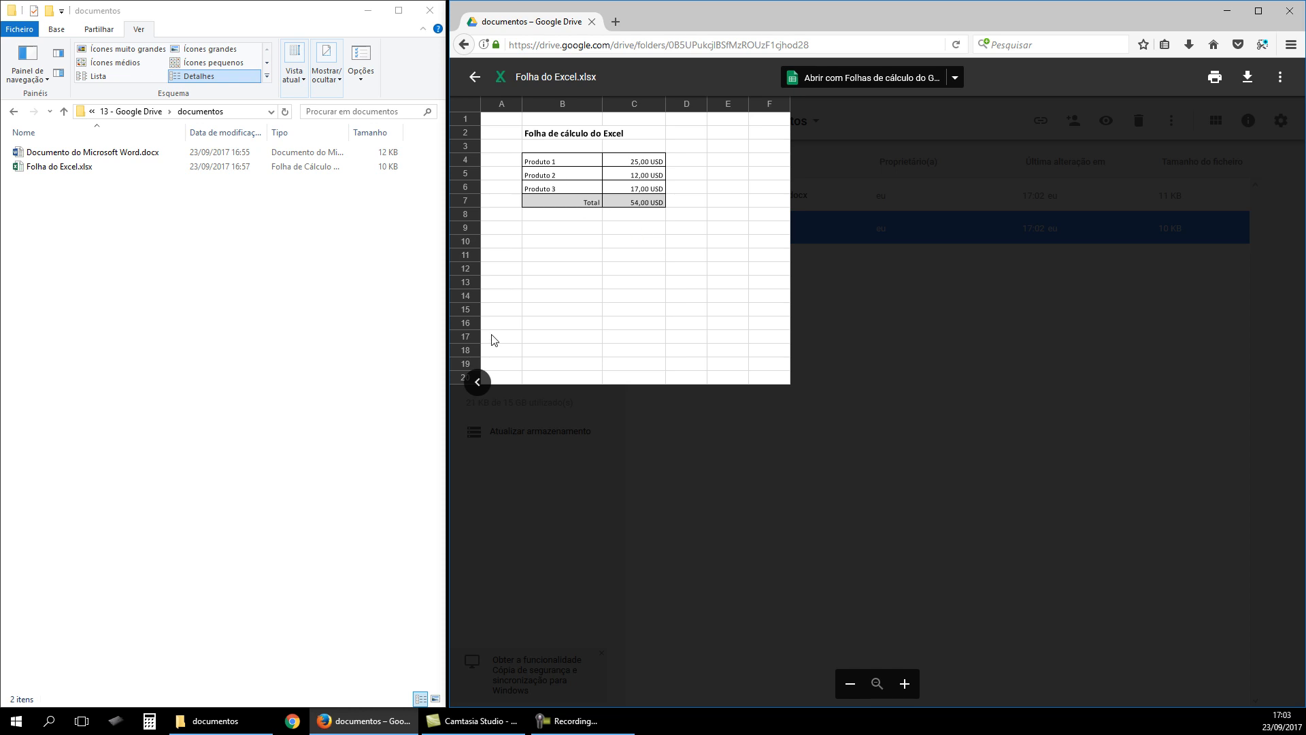
click(477, 382)
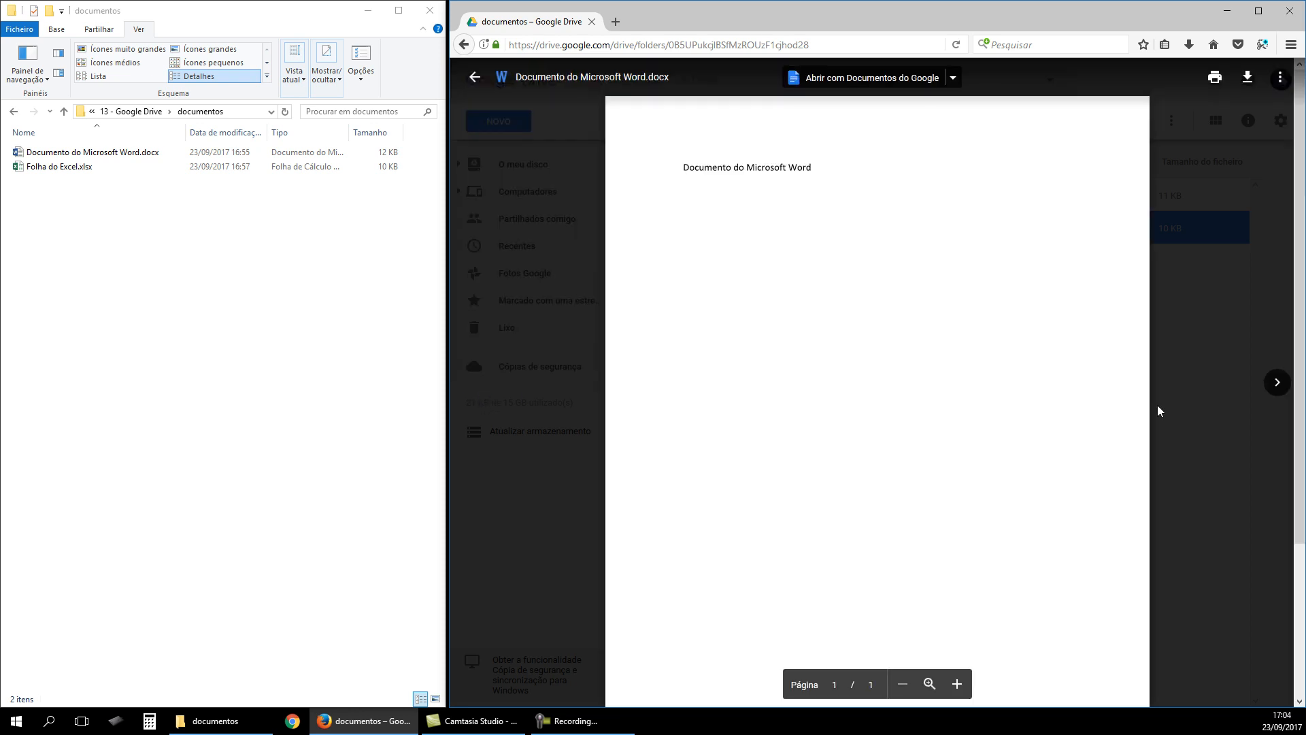
click(1277, 382)
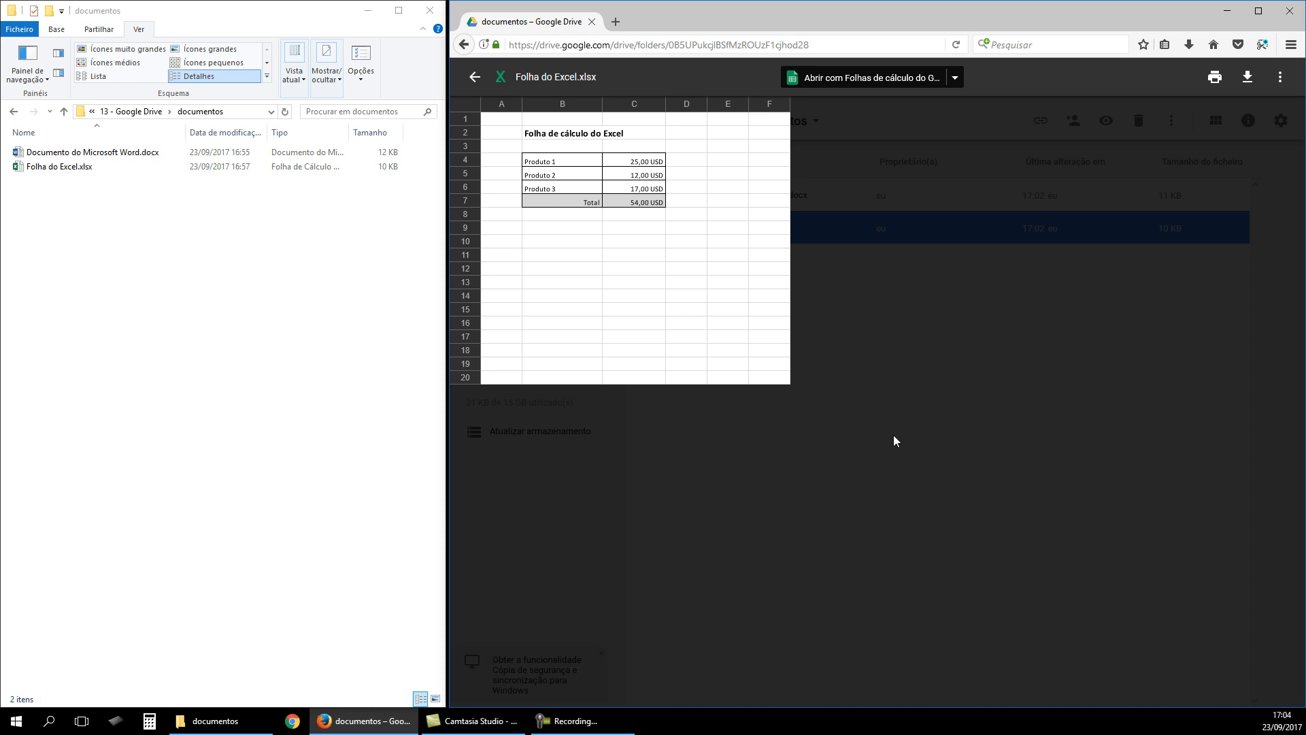
click(475, 78)
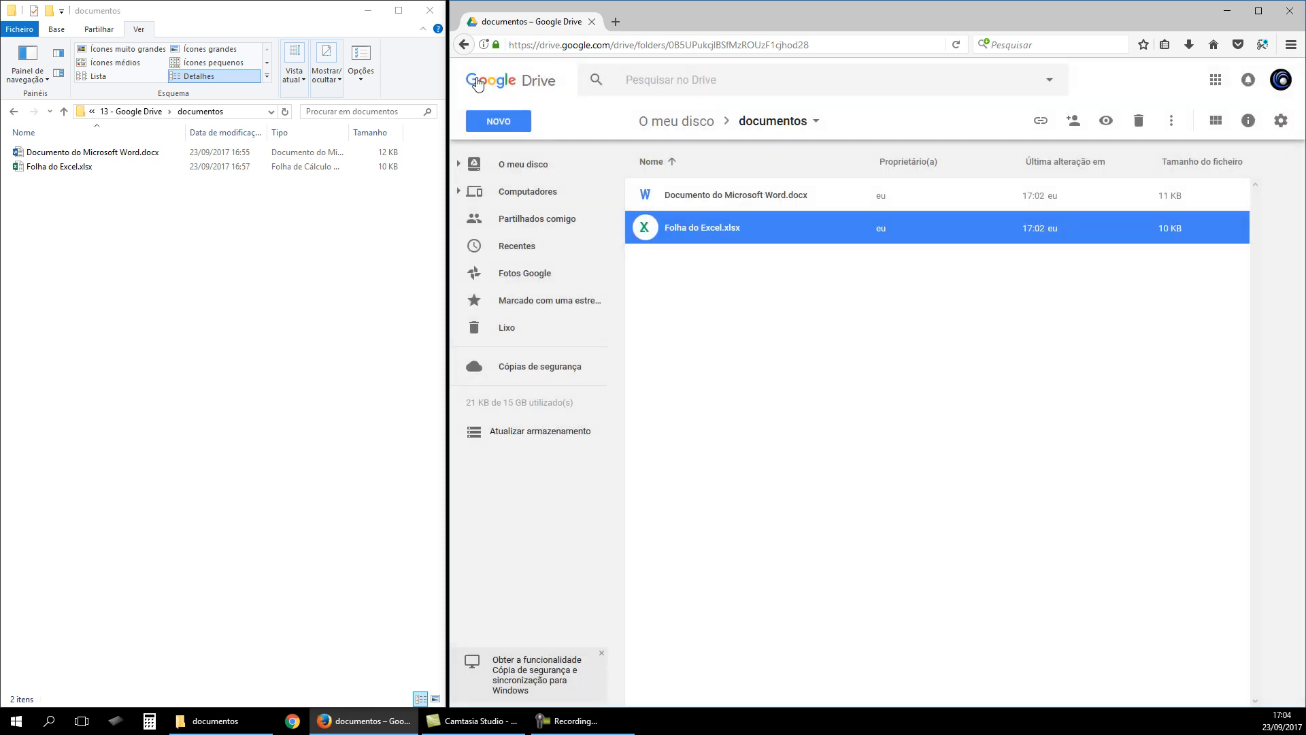
Preview Documento do Microsoft Word.docx again, check its associated applications, and open it with Documentos do Google
double_click(648, 196)
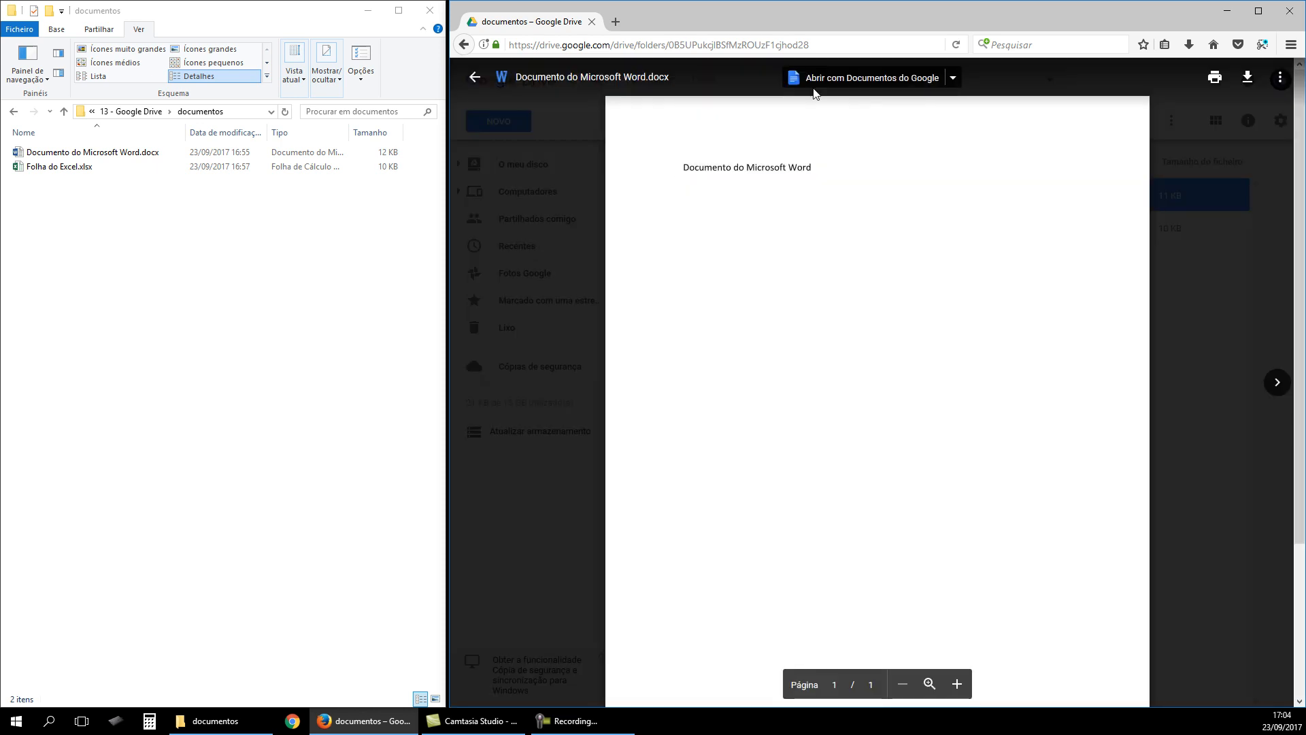
click(953, 79)
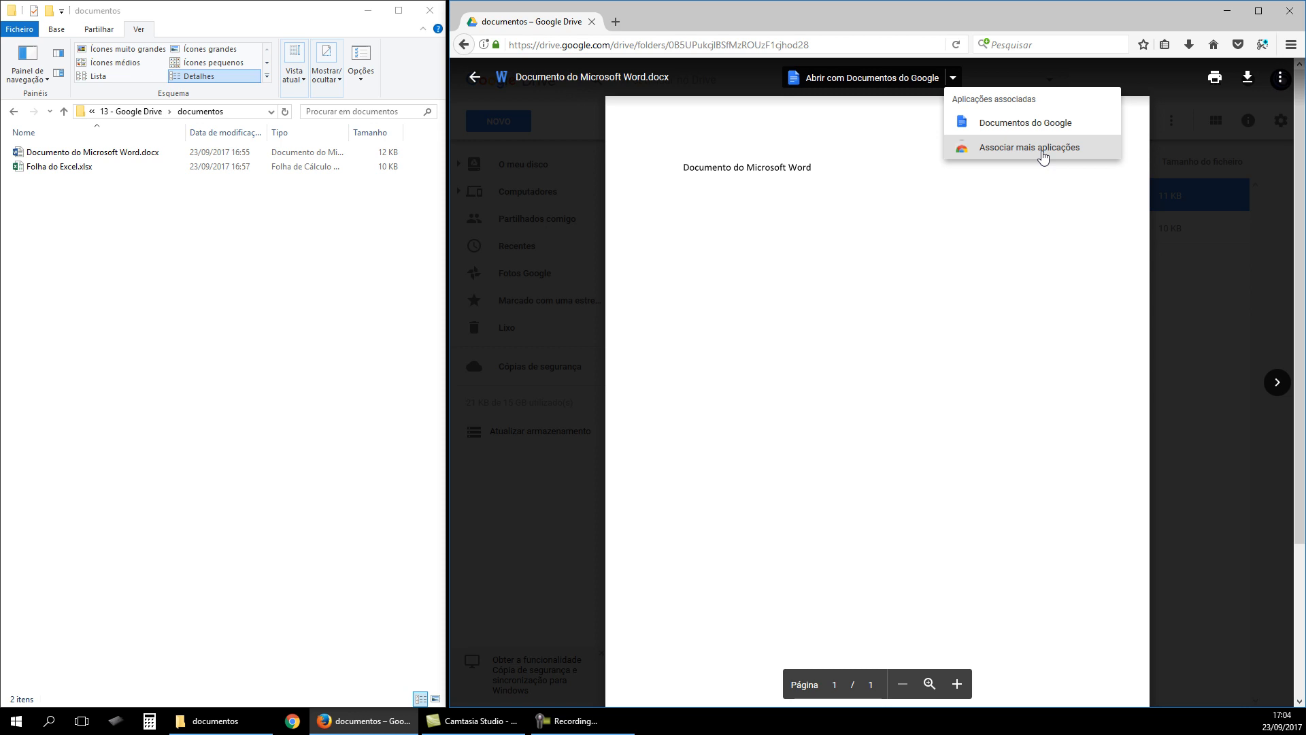
click(850, 186)
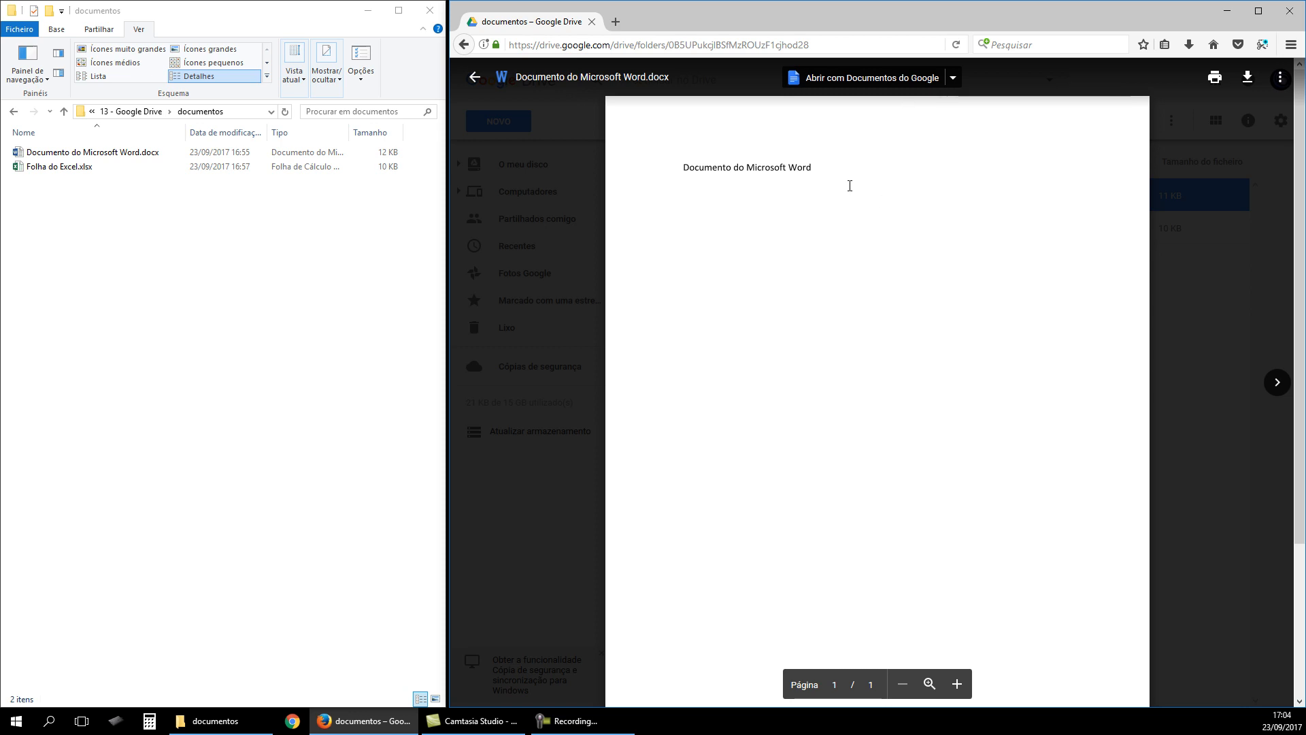
click(855, 78)
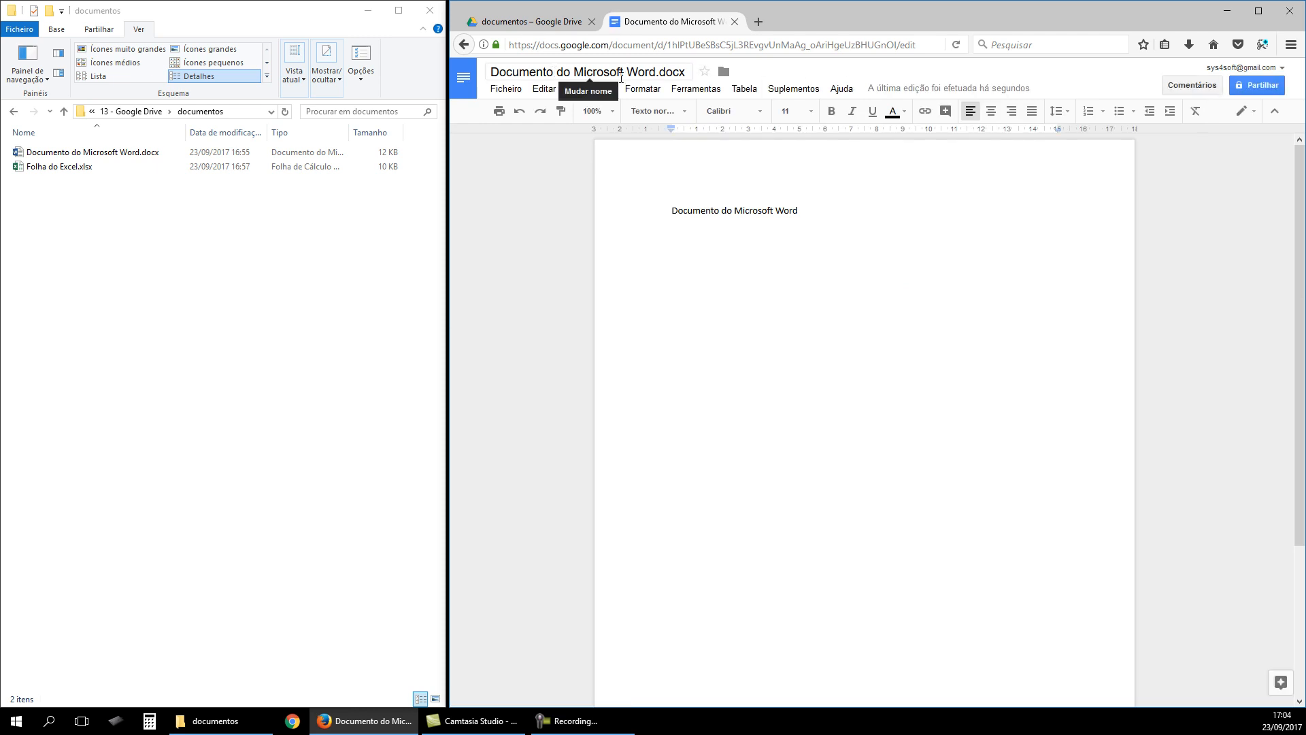
Add the line "texto inserido no drive." below "Documento do Microsoft Word" in the document
click(843, 208)
key(Return)
text(texto insrer)
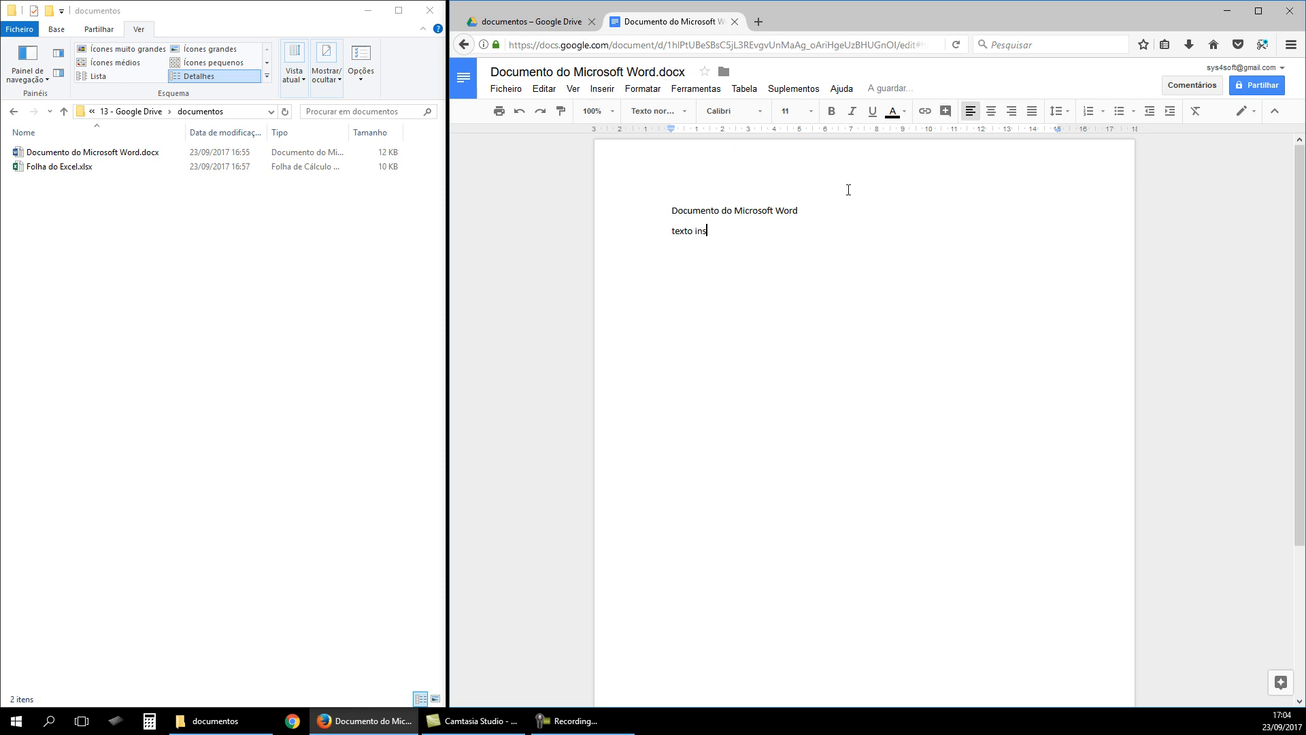
key(BackSpace)
key(BackSpace)
key(BackSpace)
text(ertd)
key(BackSpace)
key(BackSpace)
key(BackSpace)
text(rido no drive.)
double_click(836, 190)
double_click(882, 255)
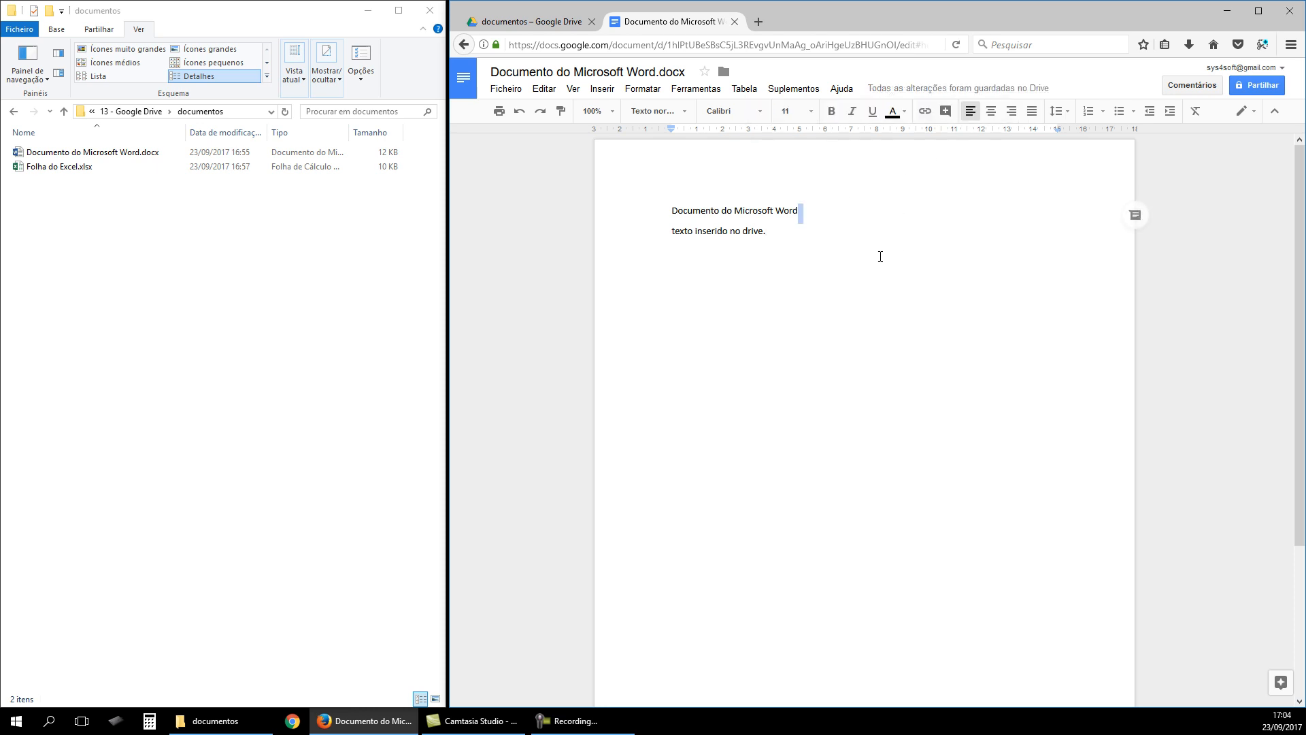
Return to the documentos folder, refresh its file list, and open the Google Docs copy of the Word document
click(735, 21)
click(478, 80)
click(723, 278)
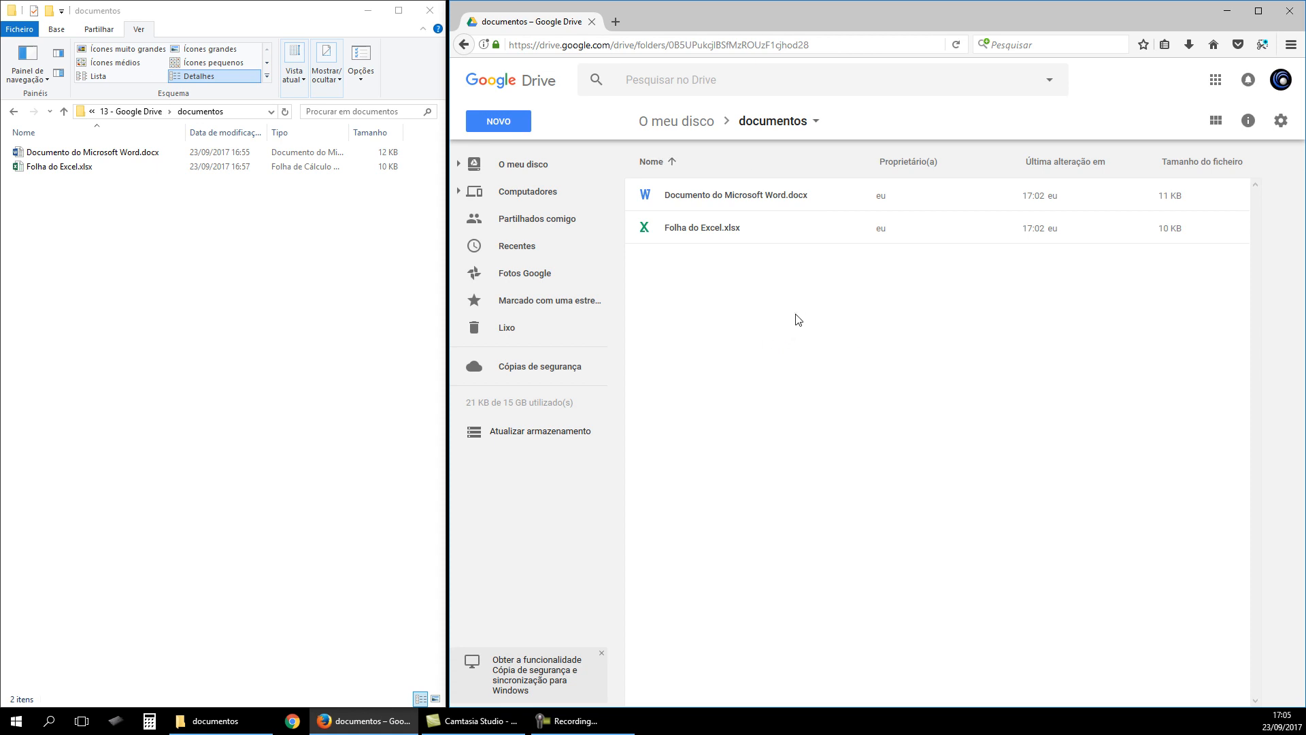
key(F5)
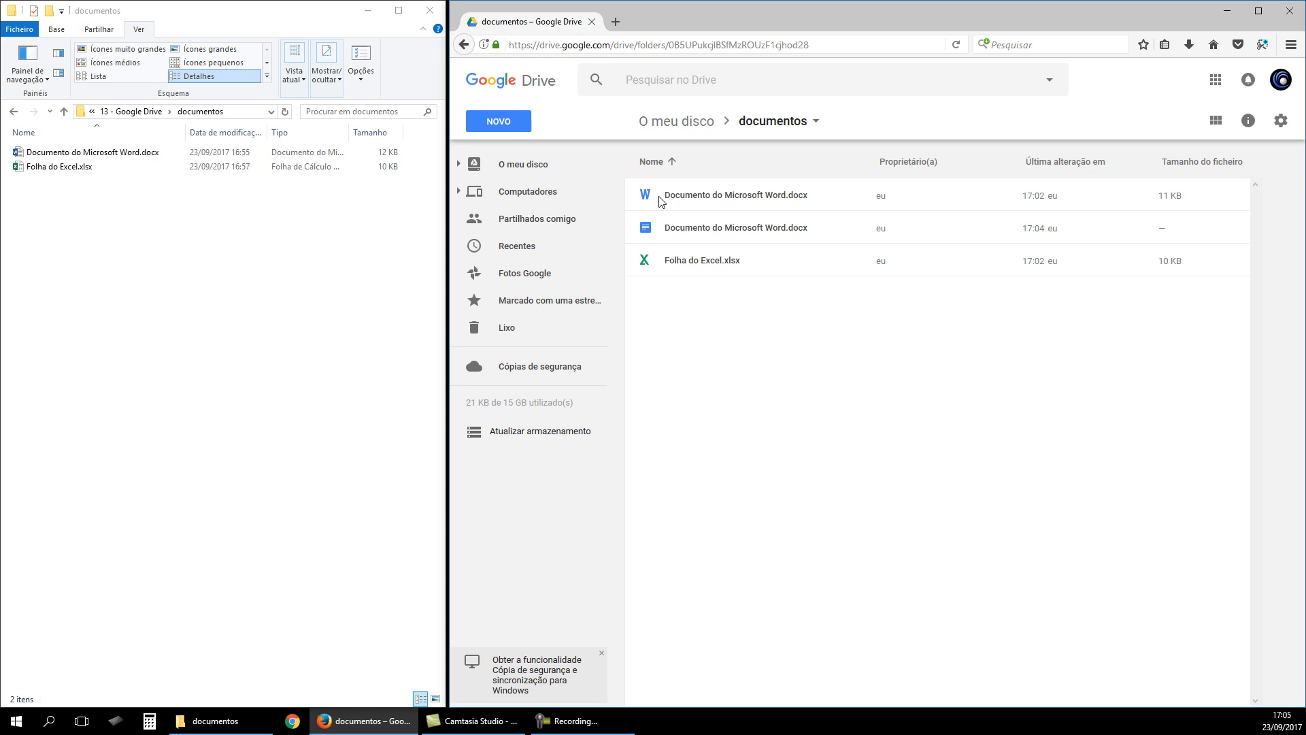
double_click(649, 233)
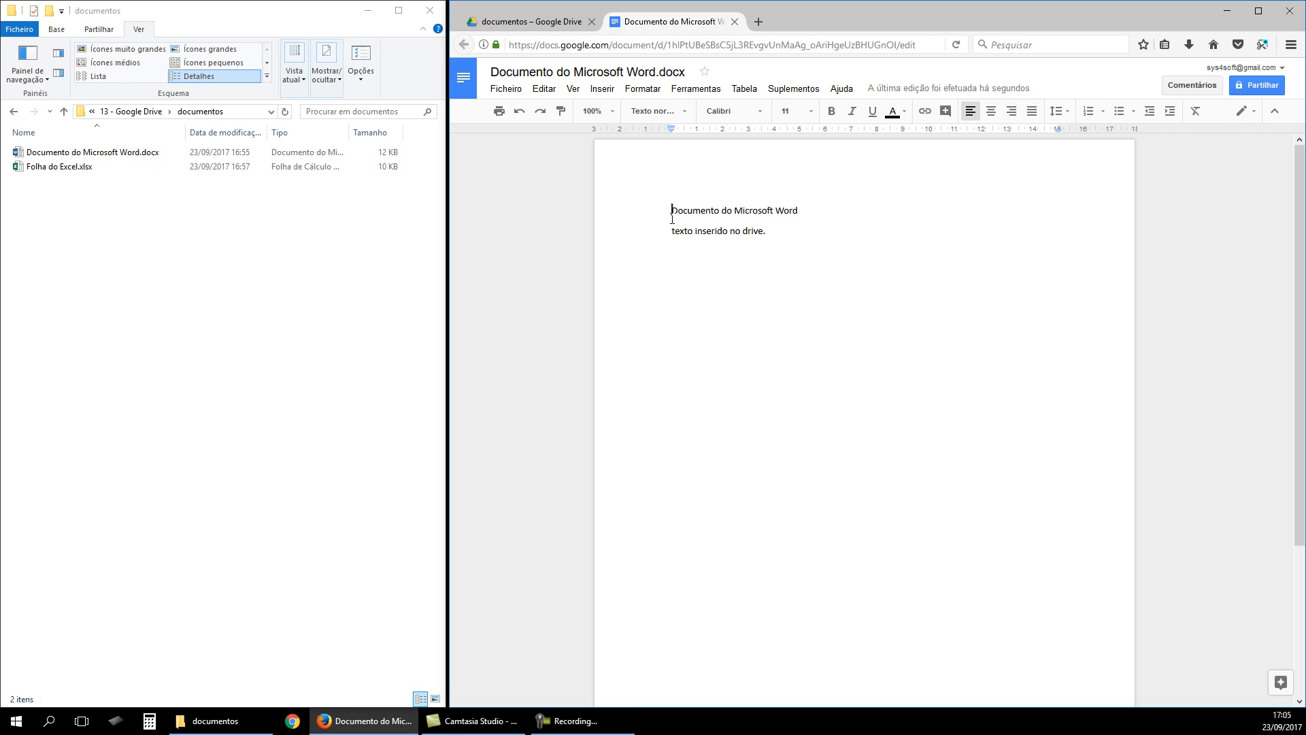
Close the Google Docs document, open Folha do Excel.xlsx with Folhas de cálculo do Google, and check the formula in Total cell C7
click(735, 21)
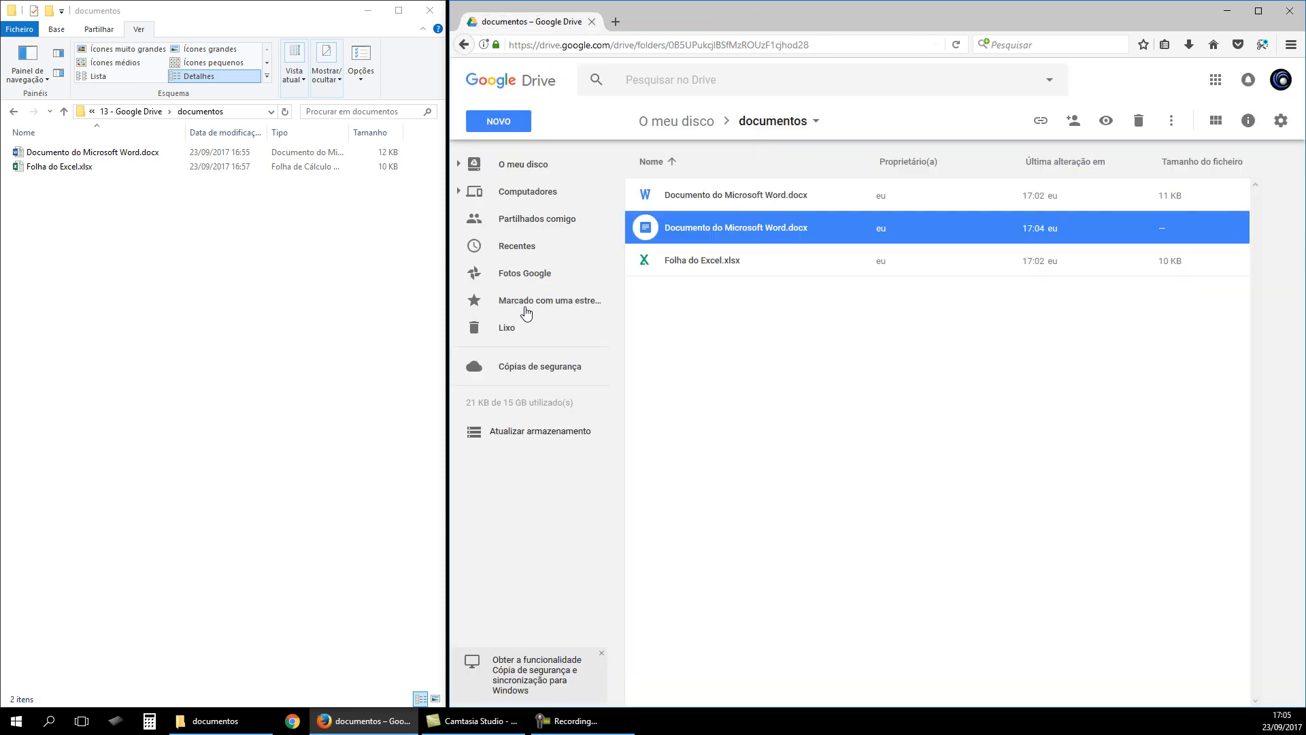
click(808, 422)
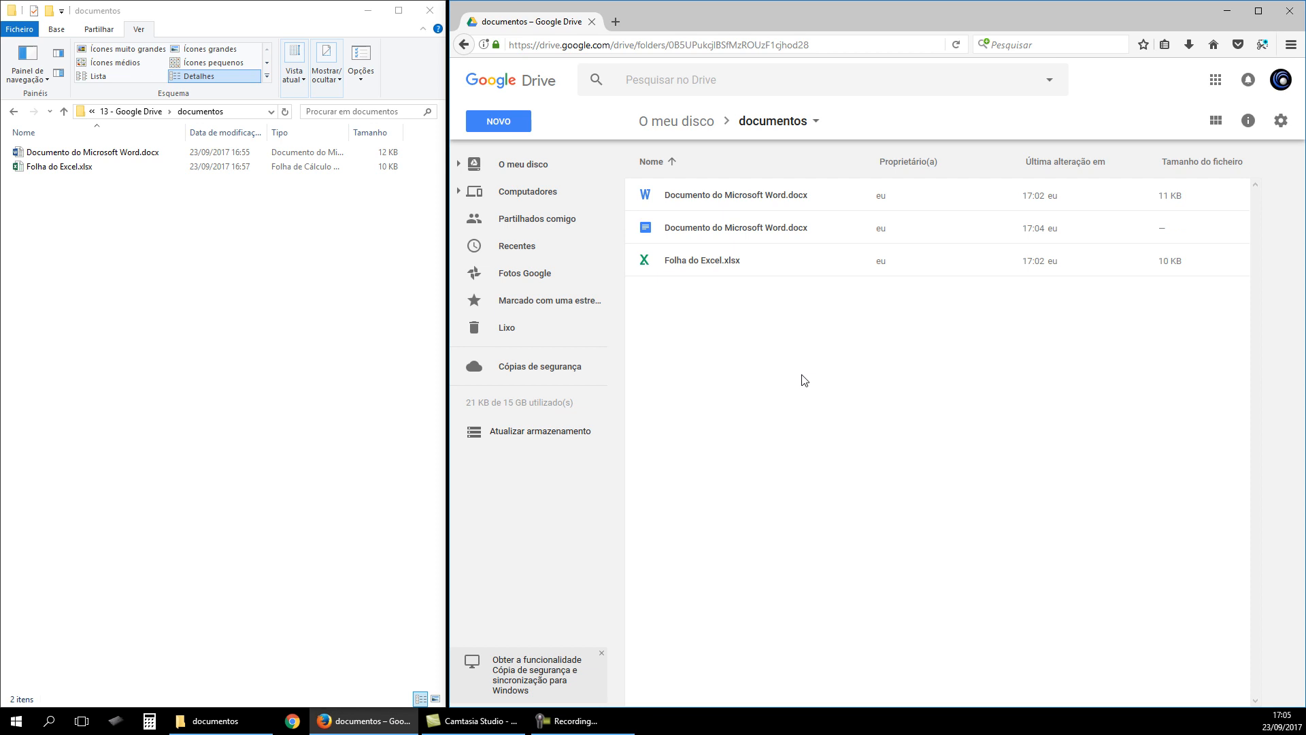
double_click(645, 262)
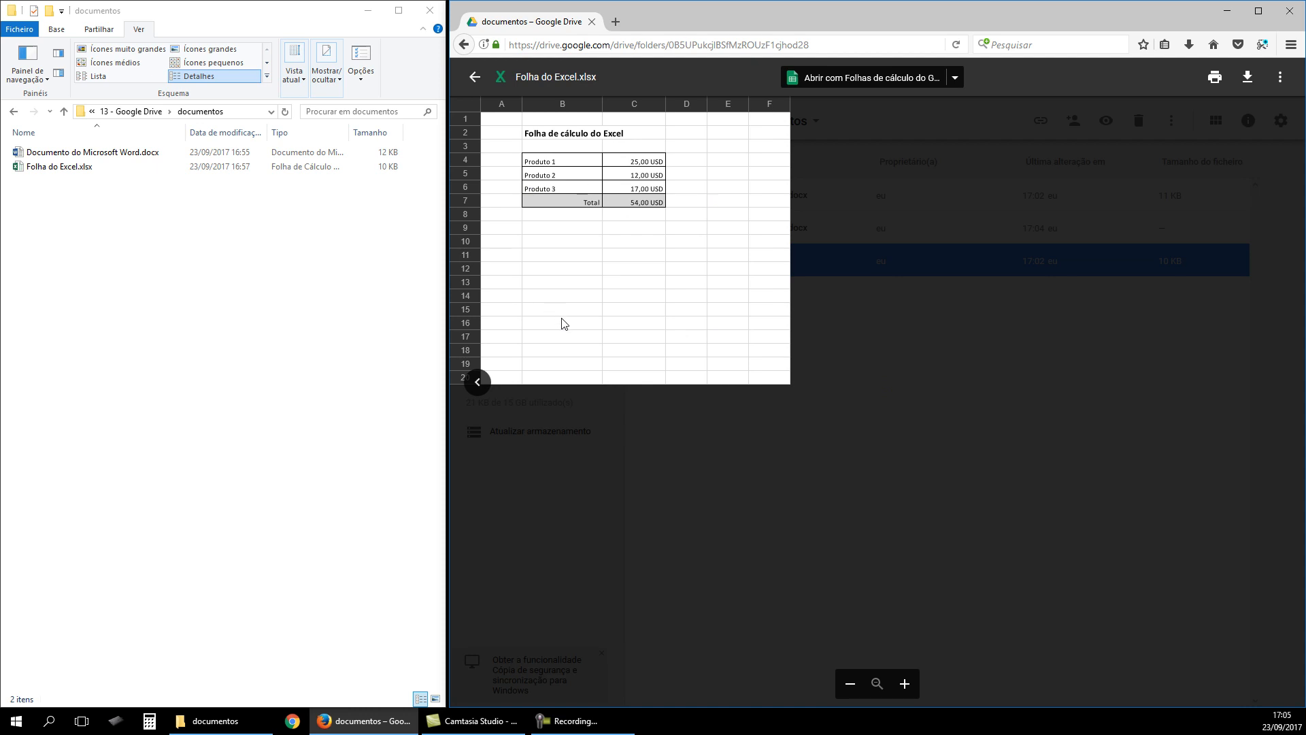
click(860, 88)
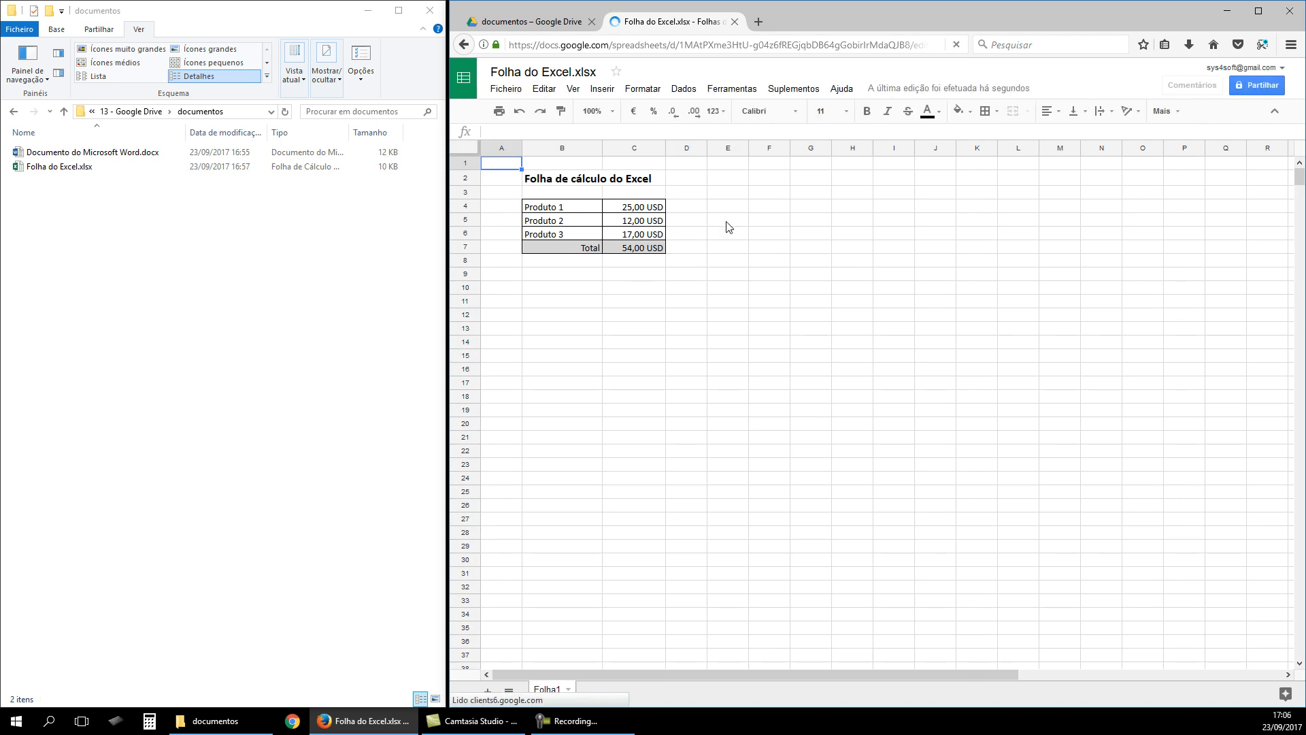
click(688, 250)
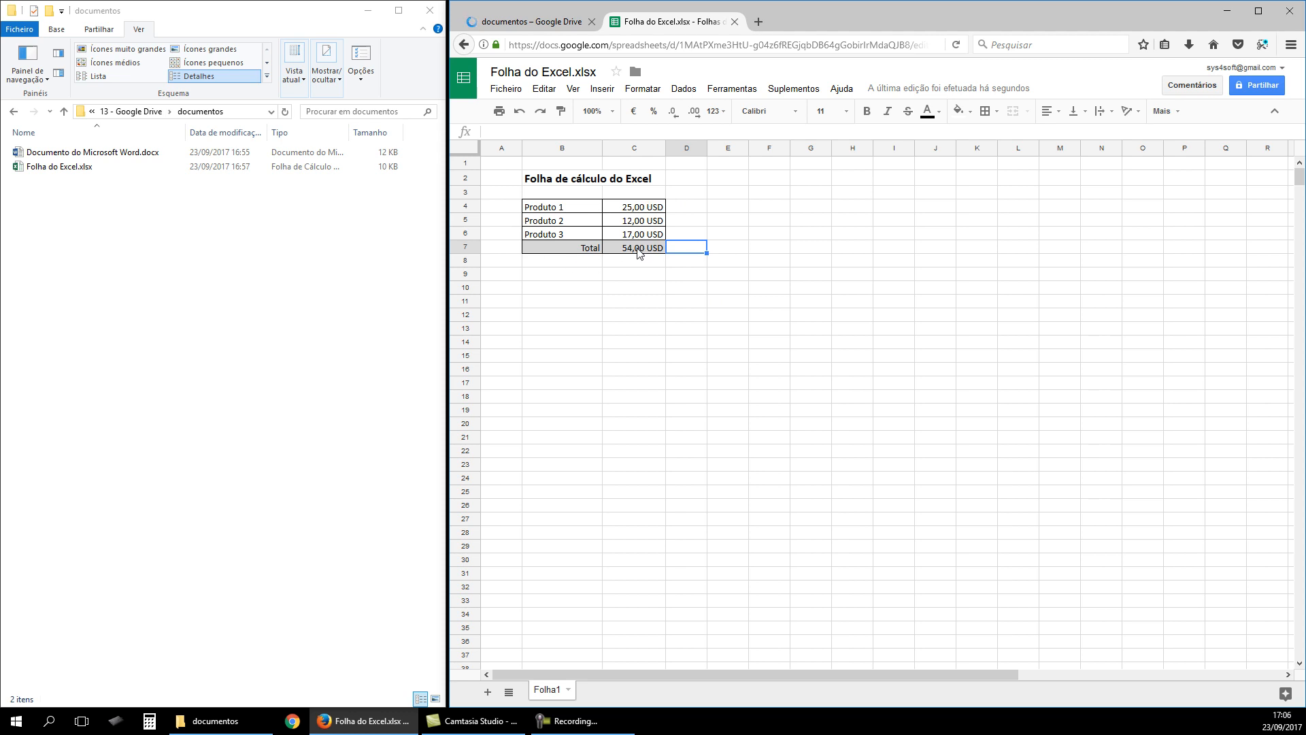
click(638, 250)
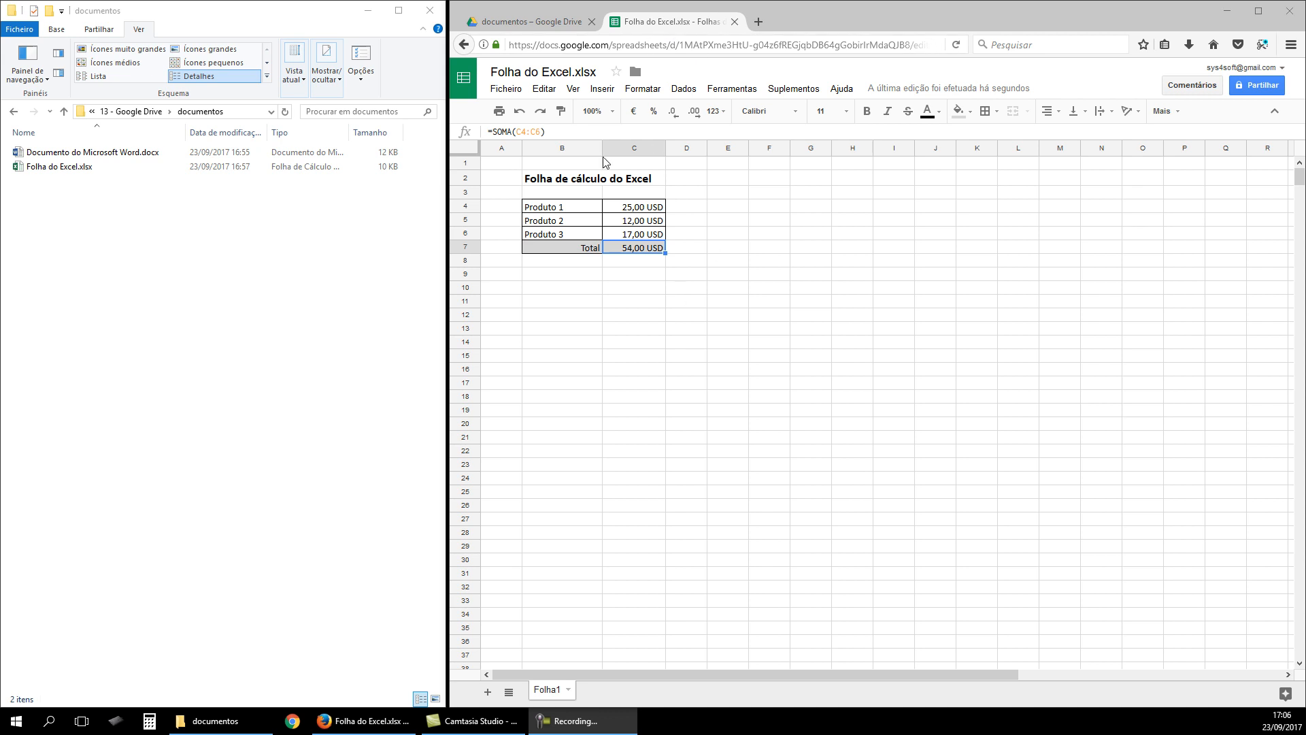
Refresh the documentos folder's file list in Drive and close the open Folha do Excel.xlsx spreadsheet
click(514, 23)
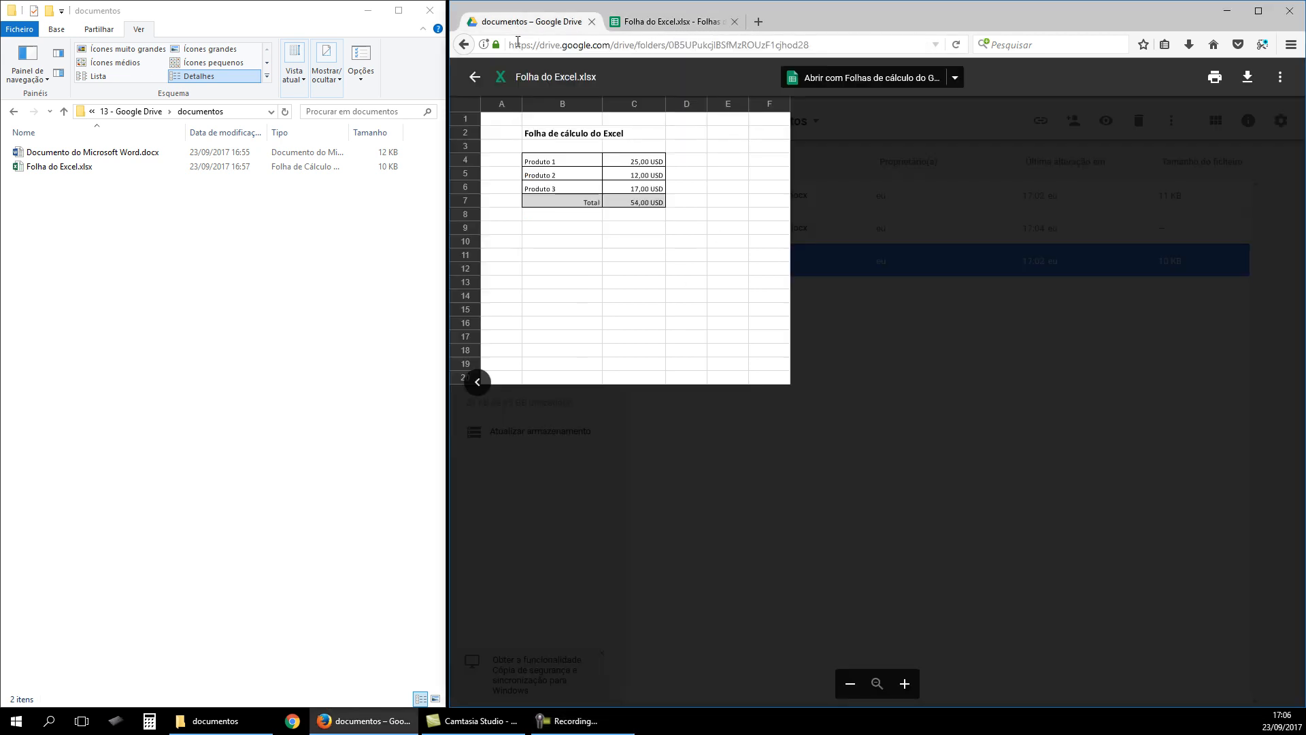
click(475, 77)
click(752, 365)
key(F5)
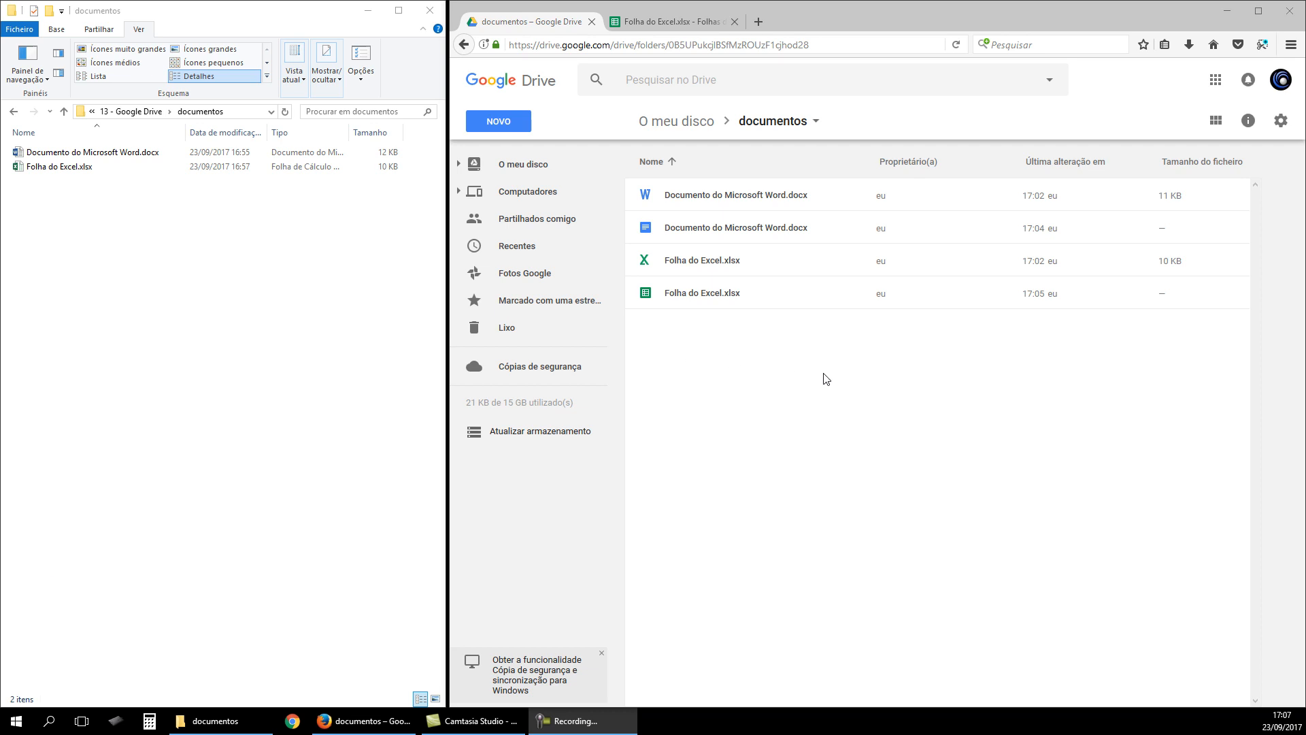
click(648, 27)
click(734, 22)
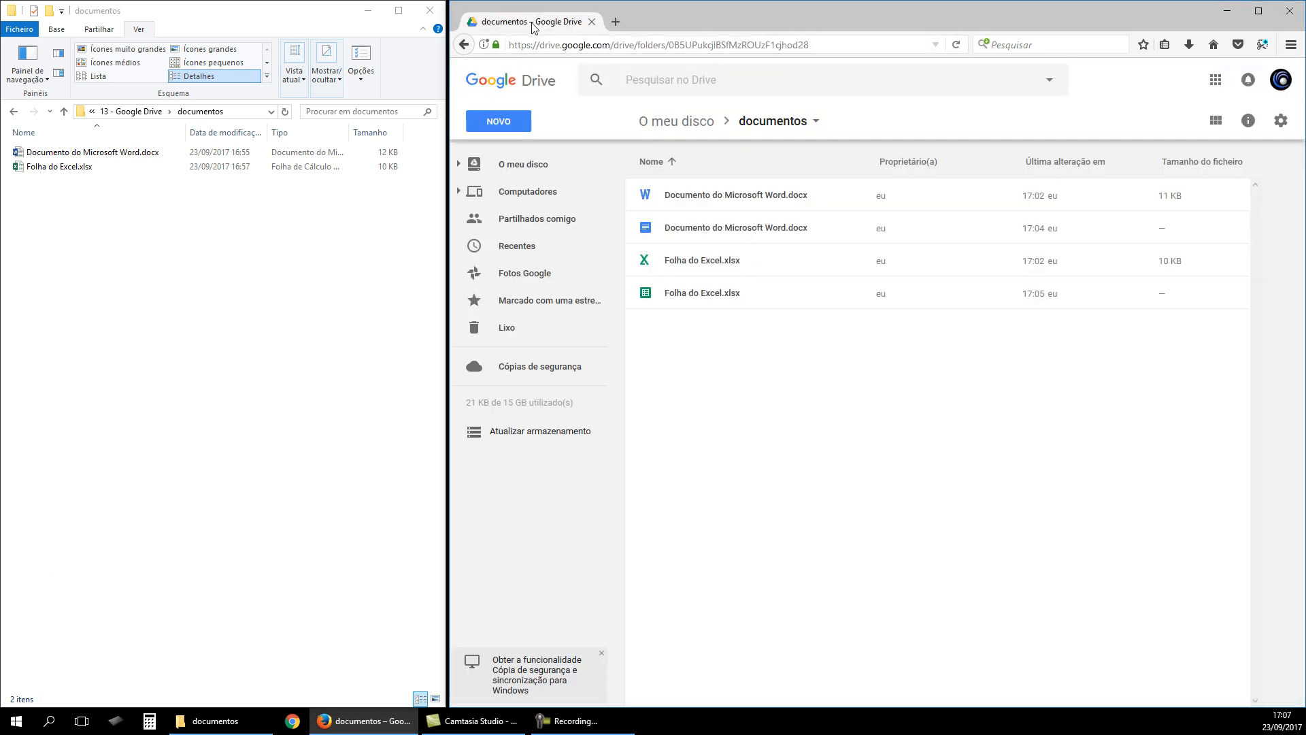
Upload Documento do Microsoft Word.docx and Folha do Excel.xlsx from the local documentos folder to O meu disco
click(511, 127)
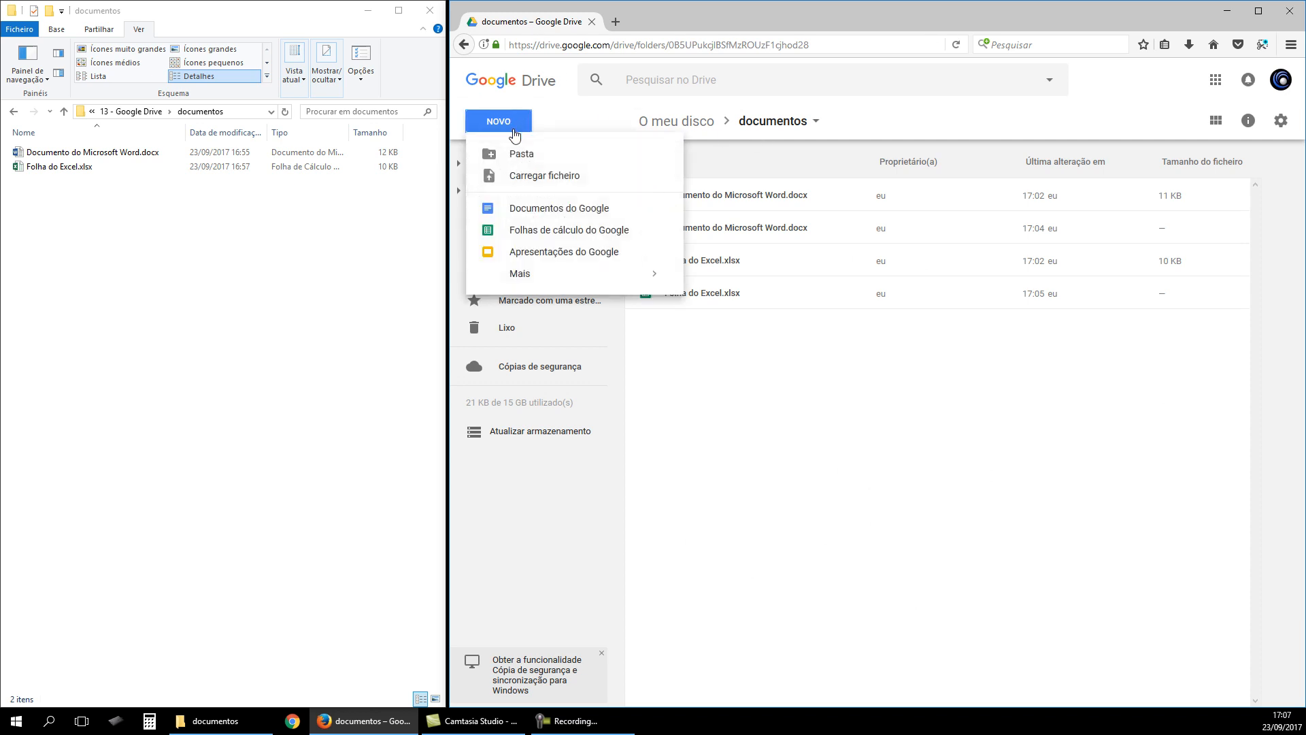
click(687, 123)
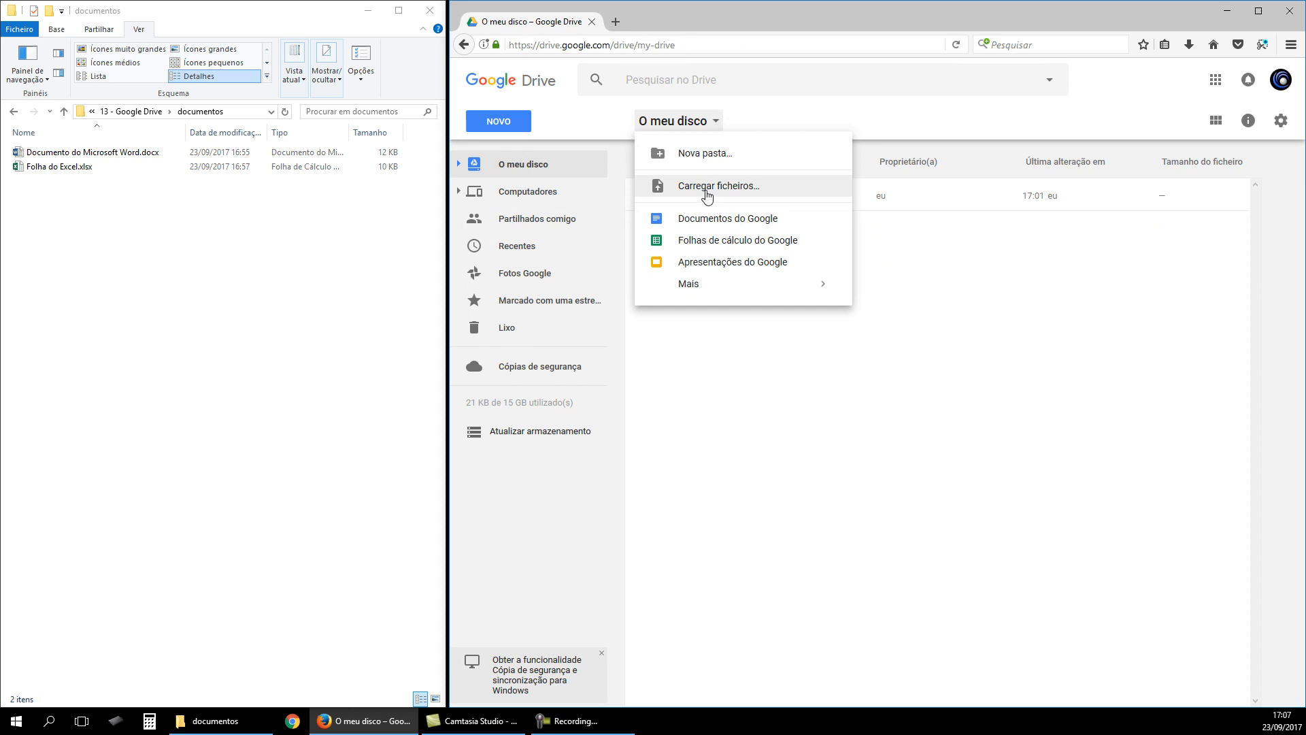
click(973, 395)
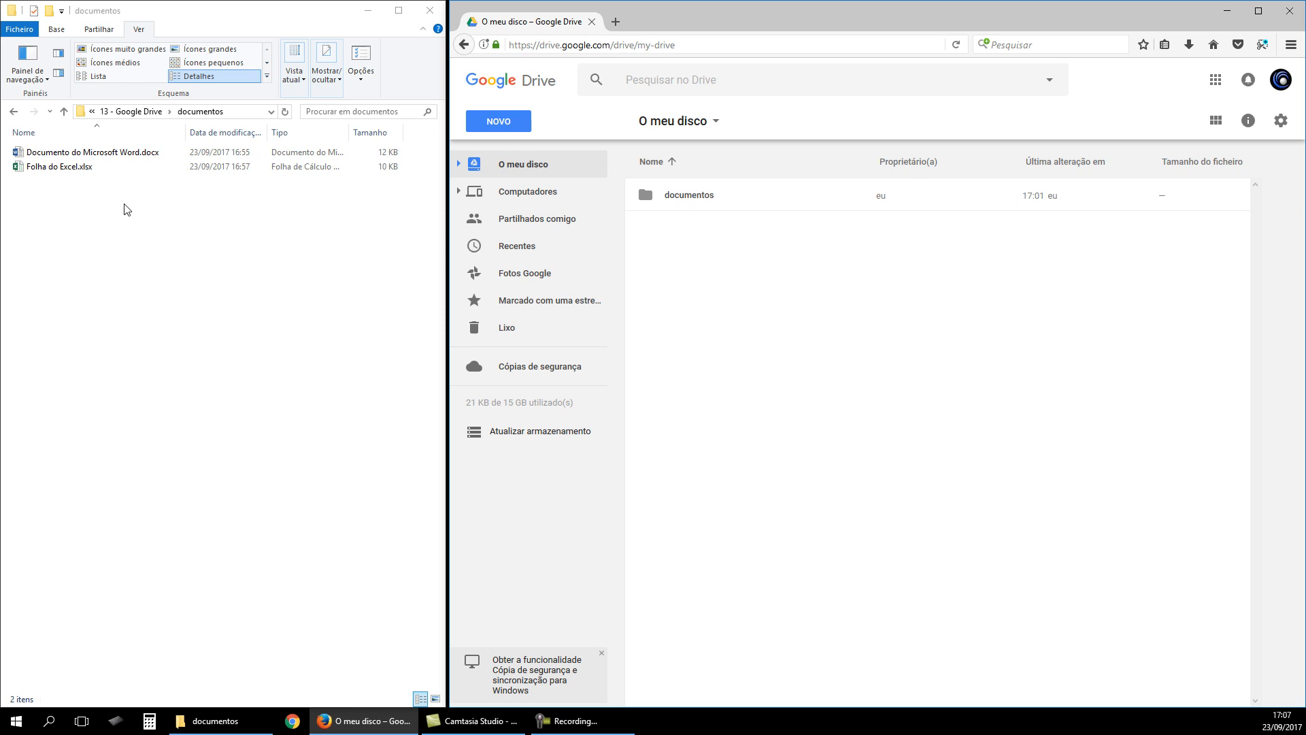
drag(125, 208, 830, 333)
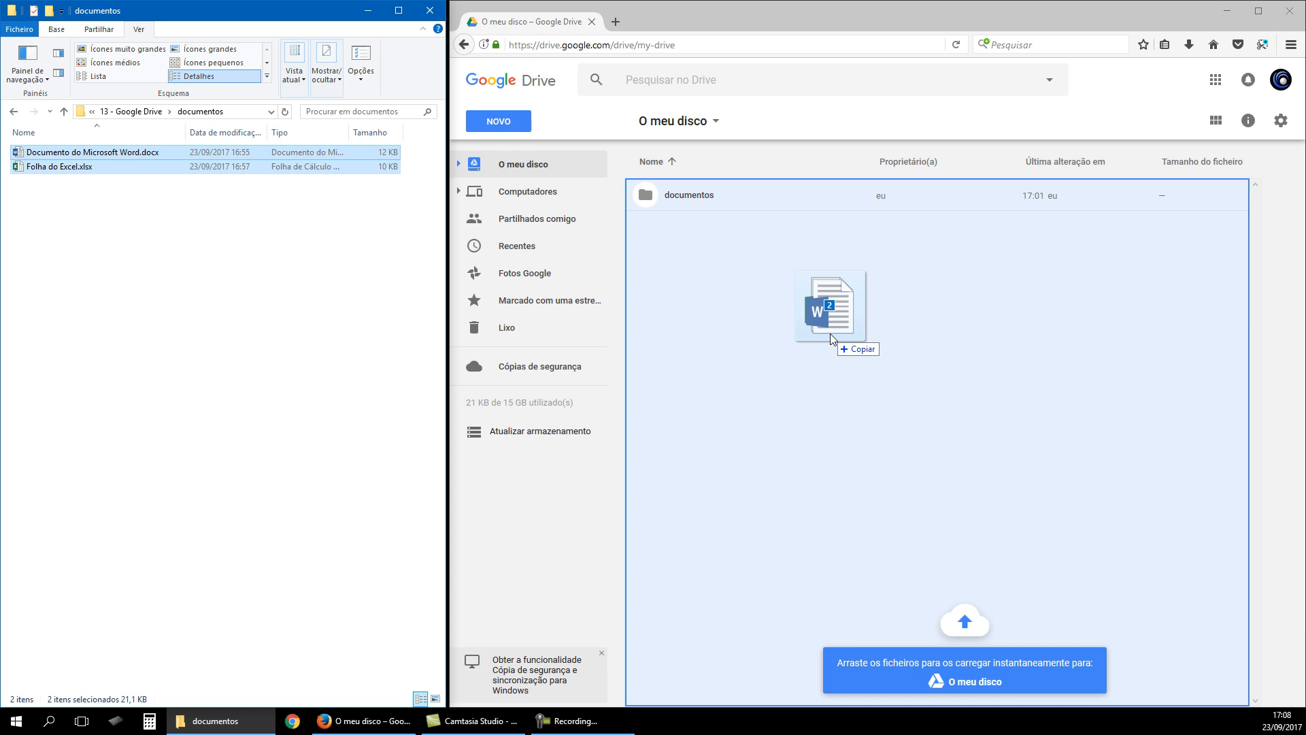
drag(830, 333, 830, 333)
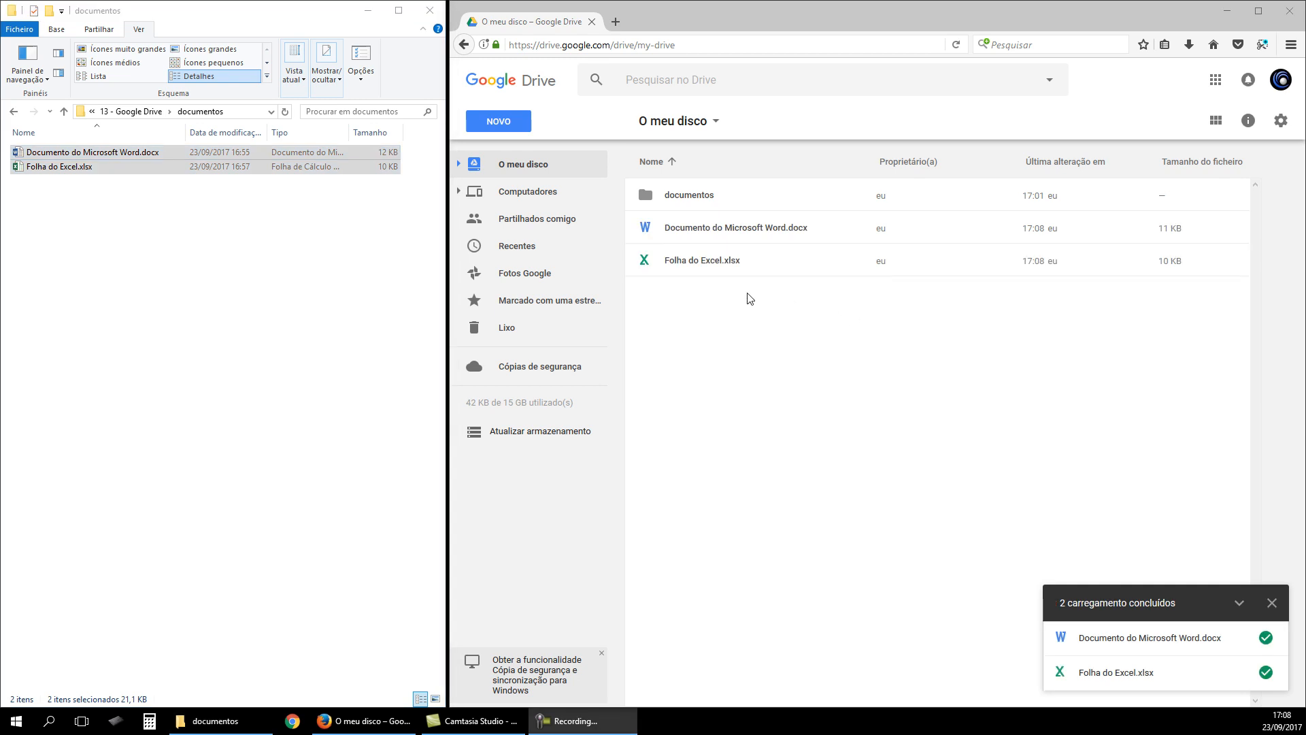
click(511, 125)
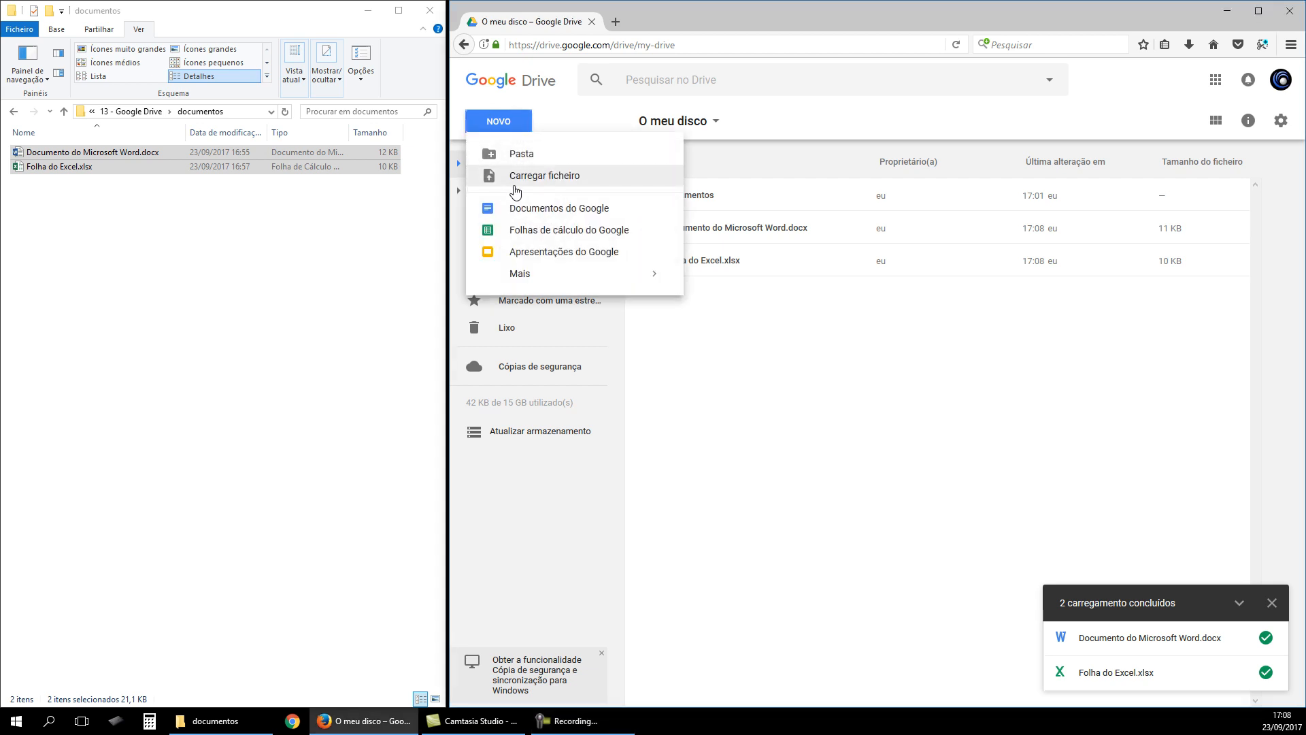
click(826, 347)
click(803, 426)
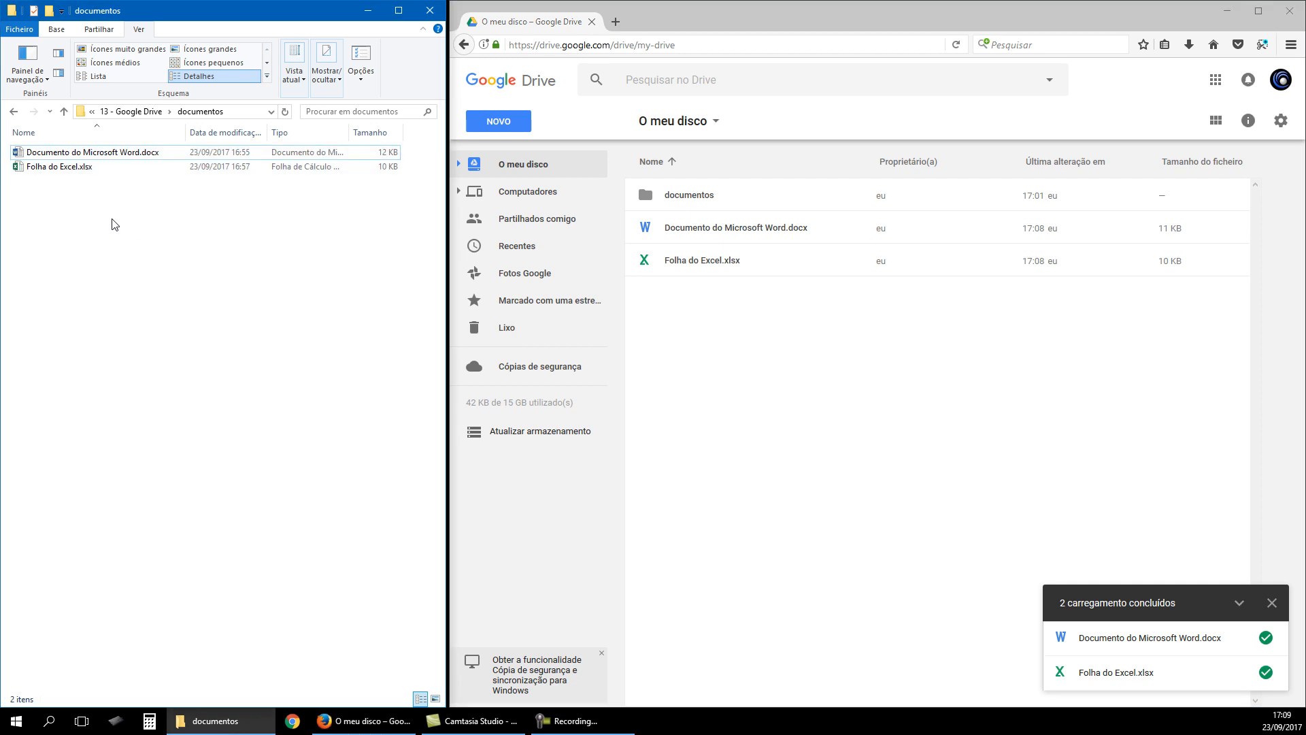
Compress the local Word and Excel files together into the archive documentos.rar
drag(107, 200, 49, 155)
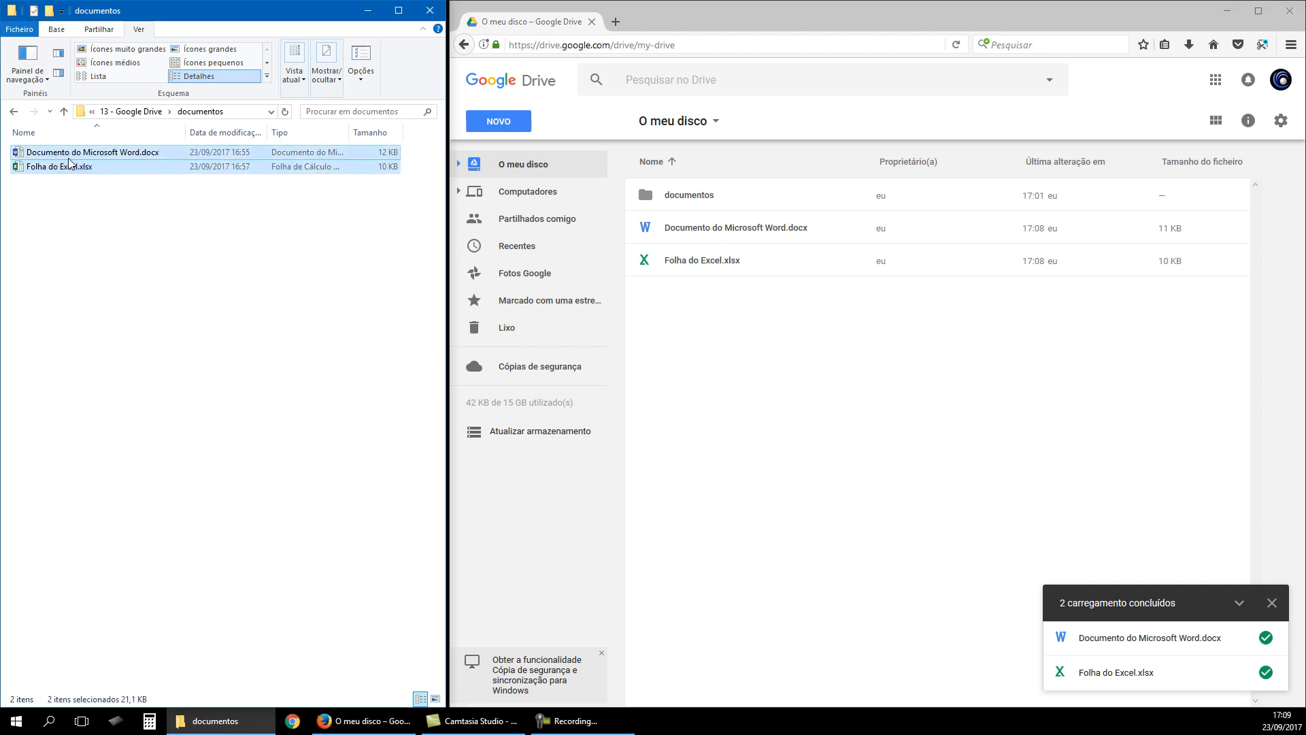
right_click(70, 166)
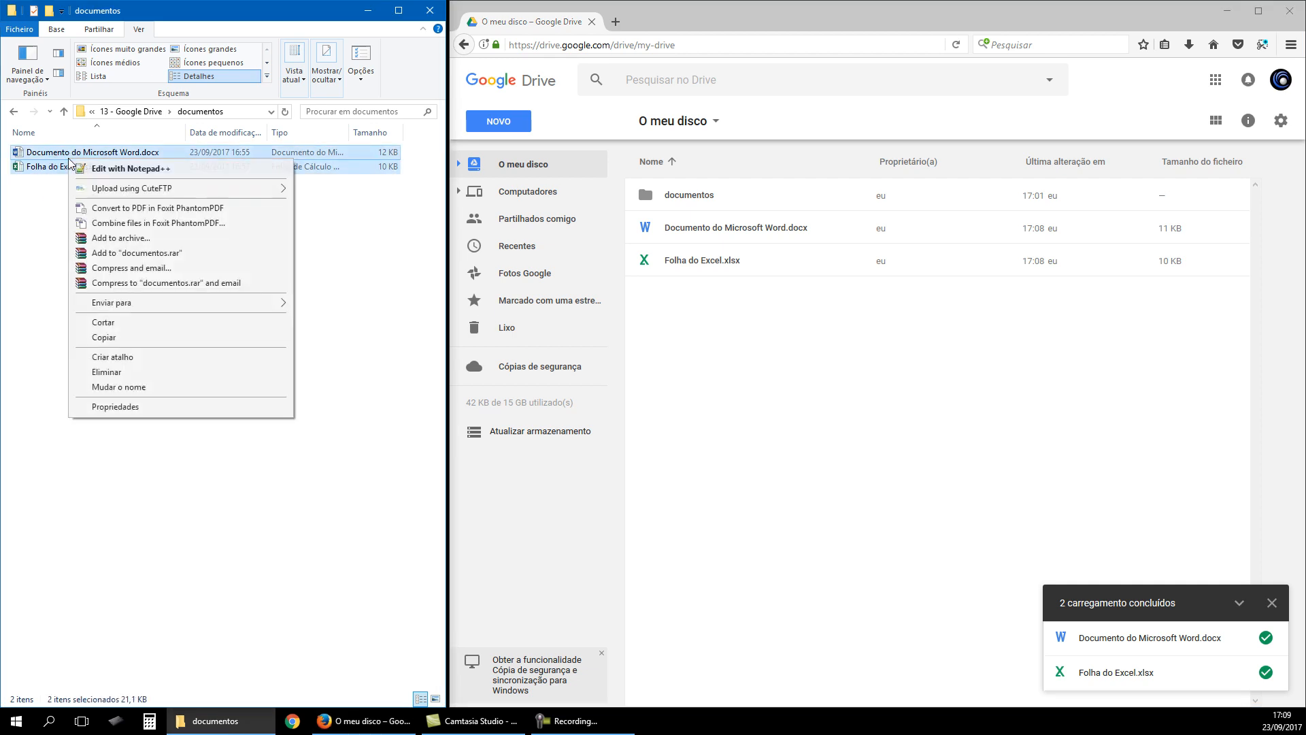
click(121, 253)
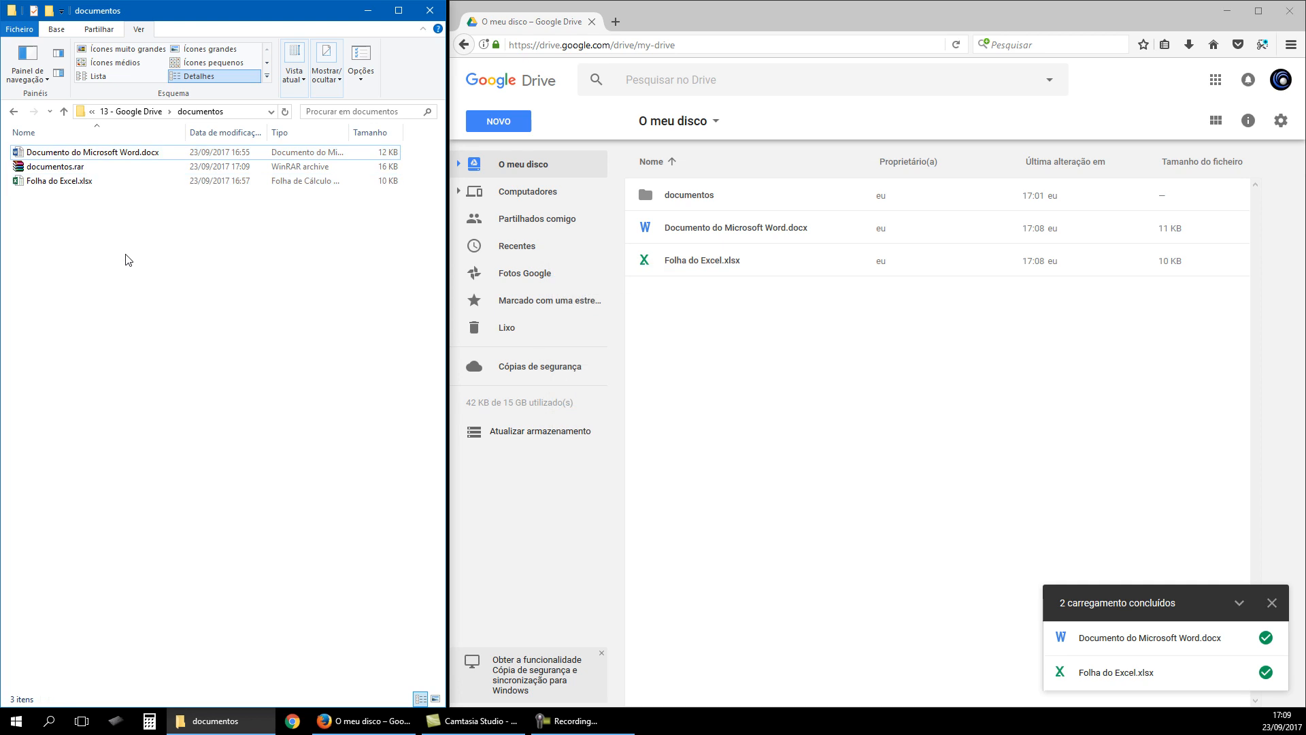
click(48, 168)
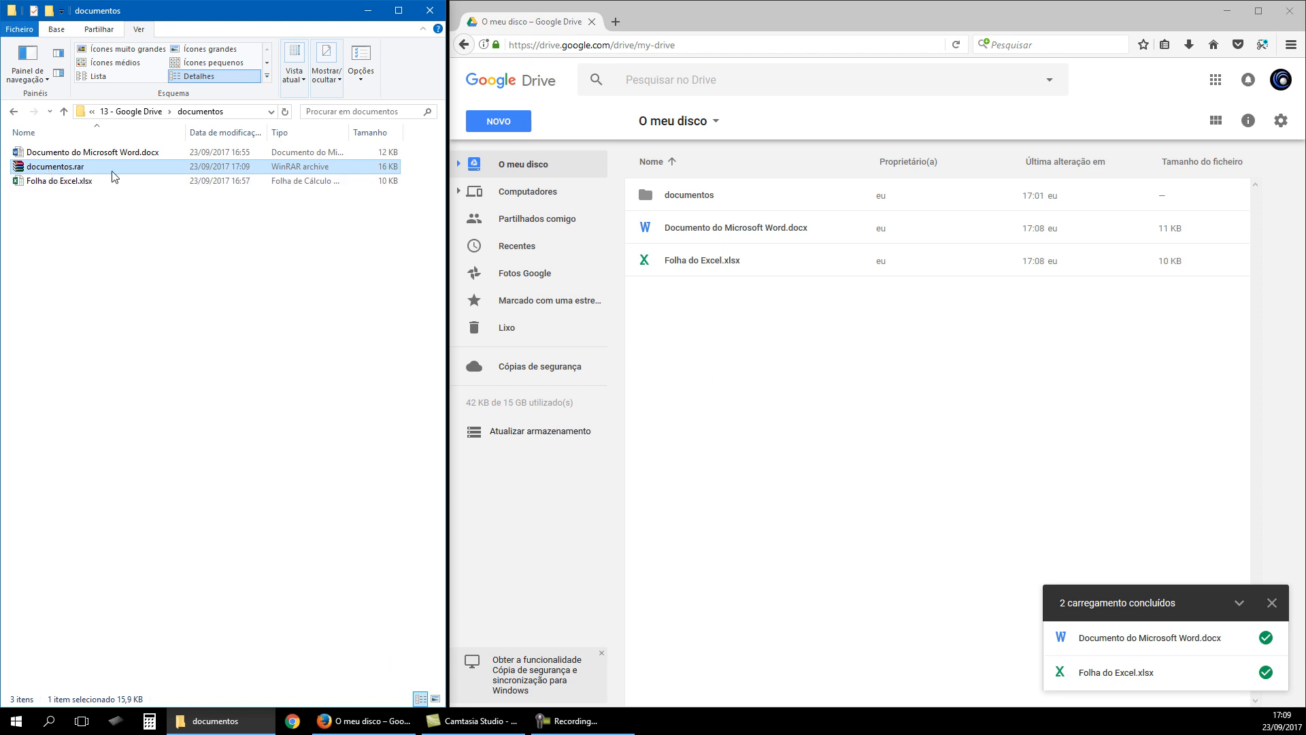
click(132, 280)
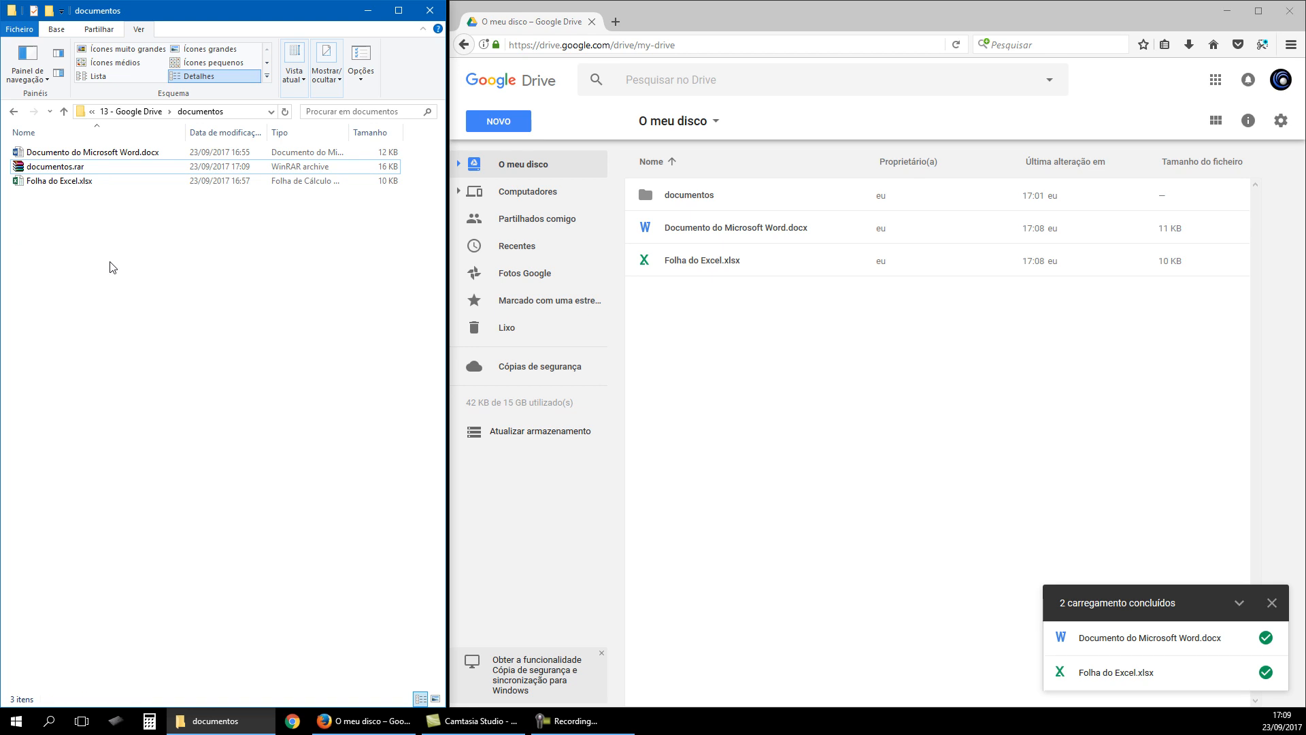
Upload documentos.rar from the local folder to O meu disco and preview the archive's contents
drag(53, 168, 811, 360)
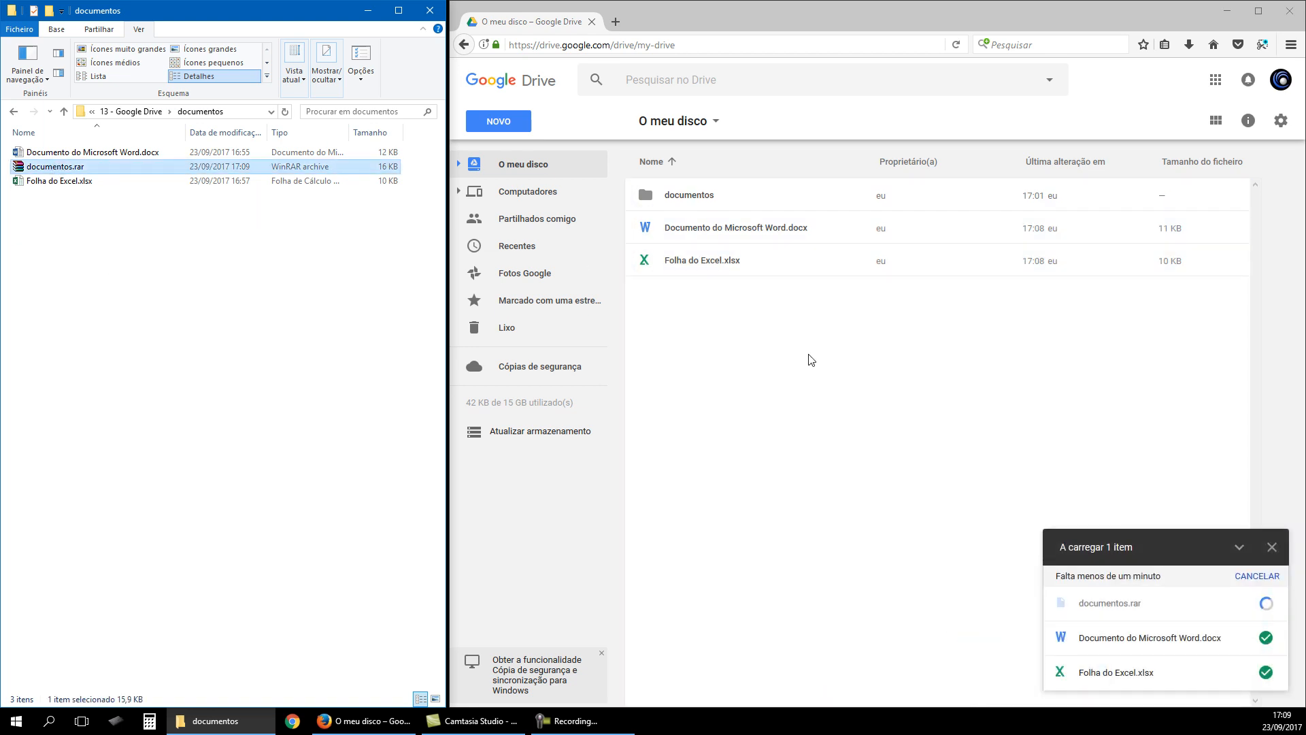
click(746, 359)
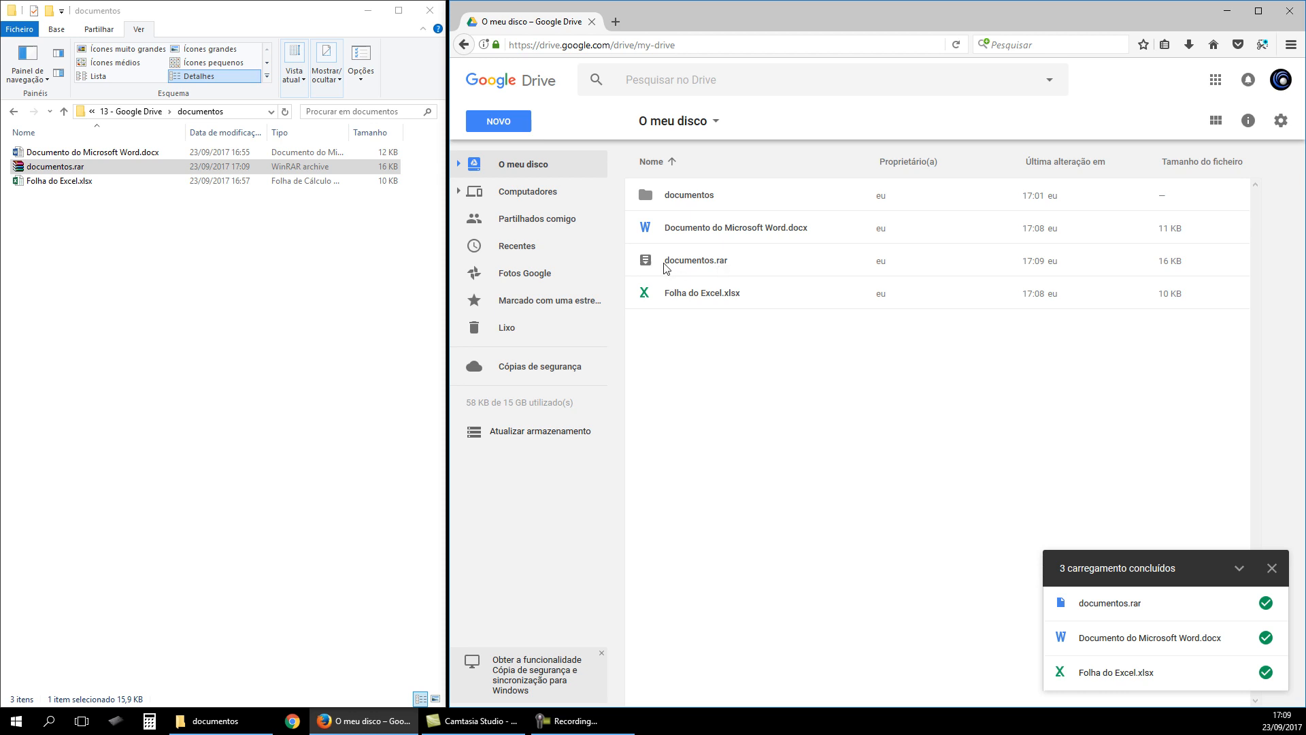
click(689, 264)
double_click(687, 260)
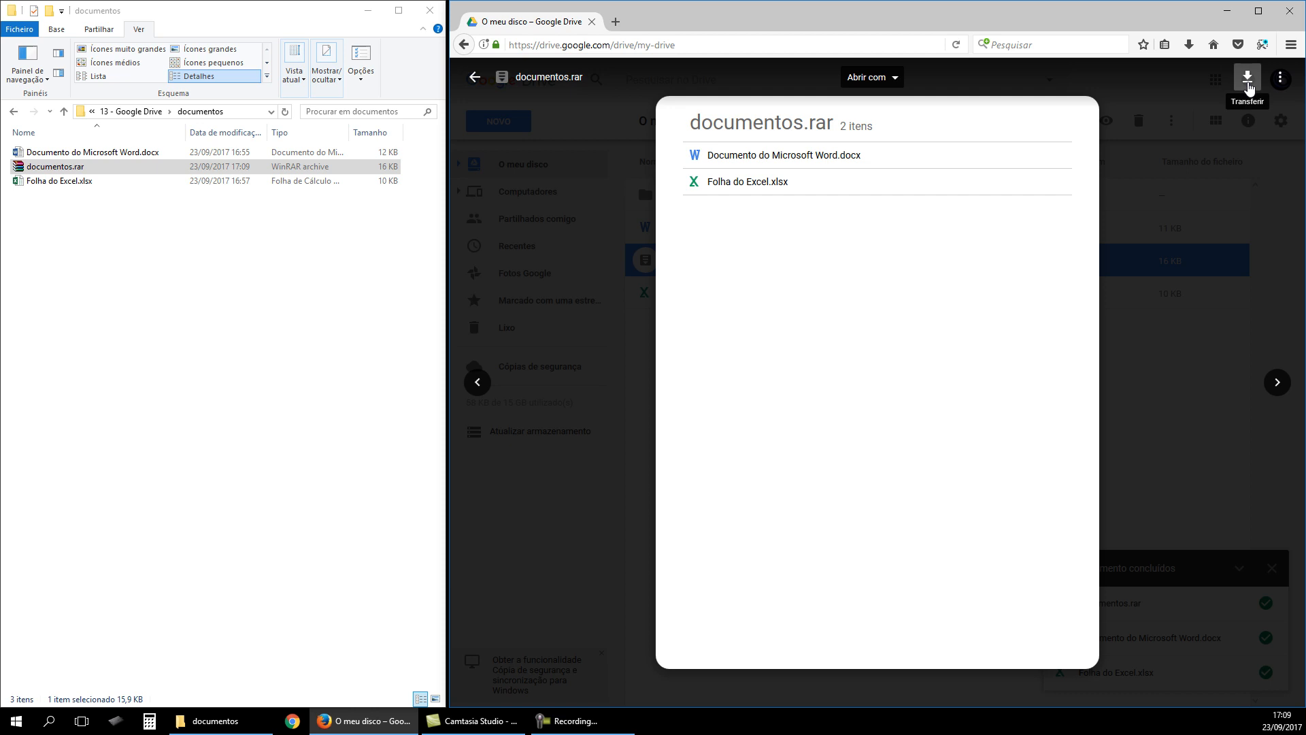
Start downloading documentos.rar with the Guardar ficheiro option, and cancel the download
click(1249, 85)
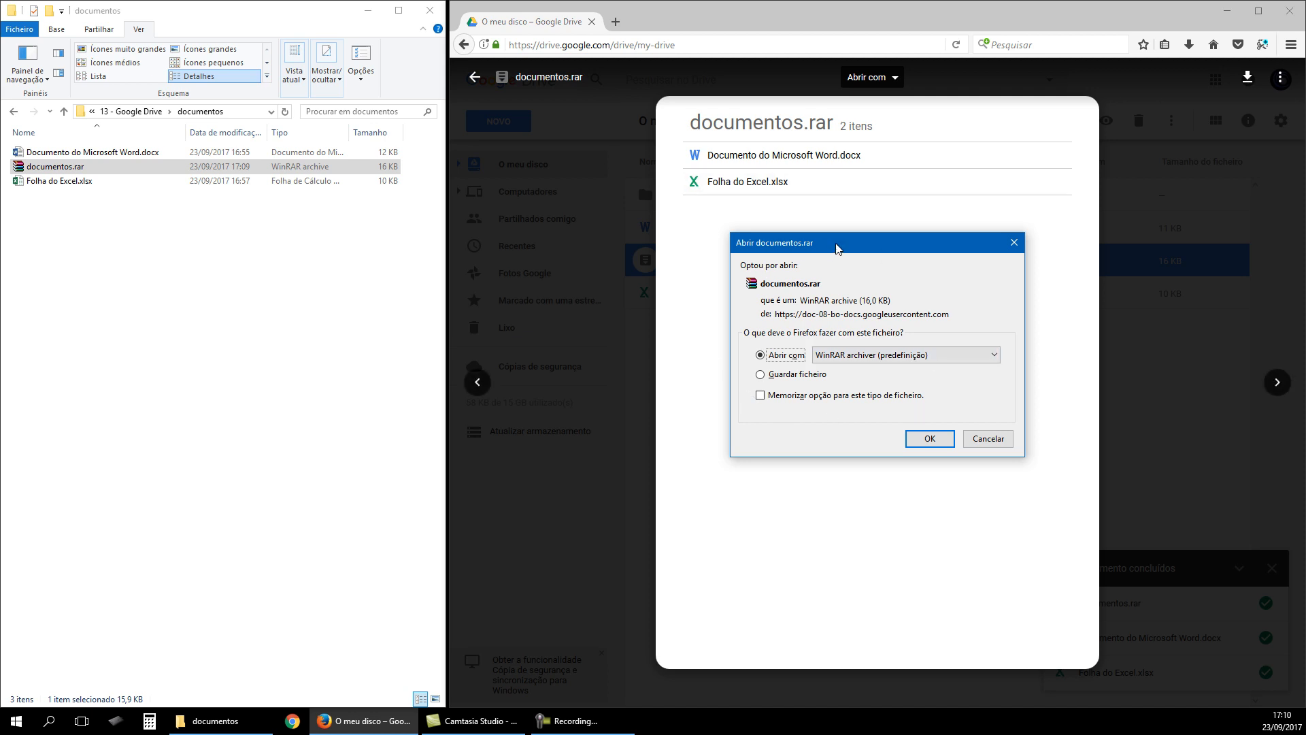
drag(836, 248, 827, 265)
click(765, 394)
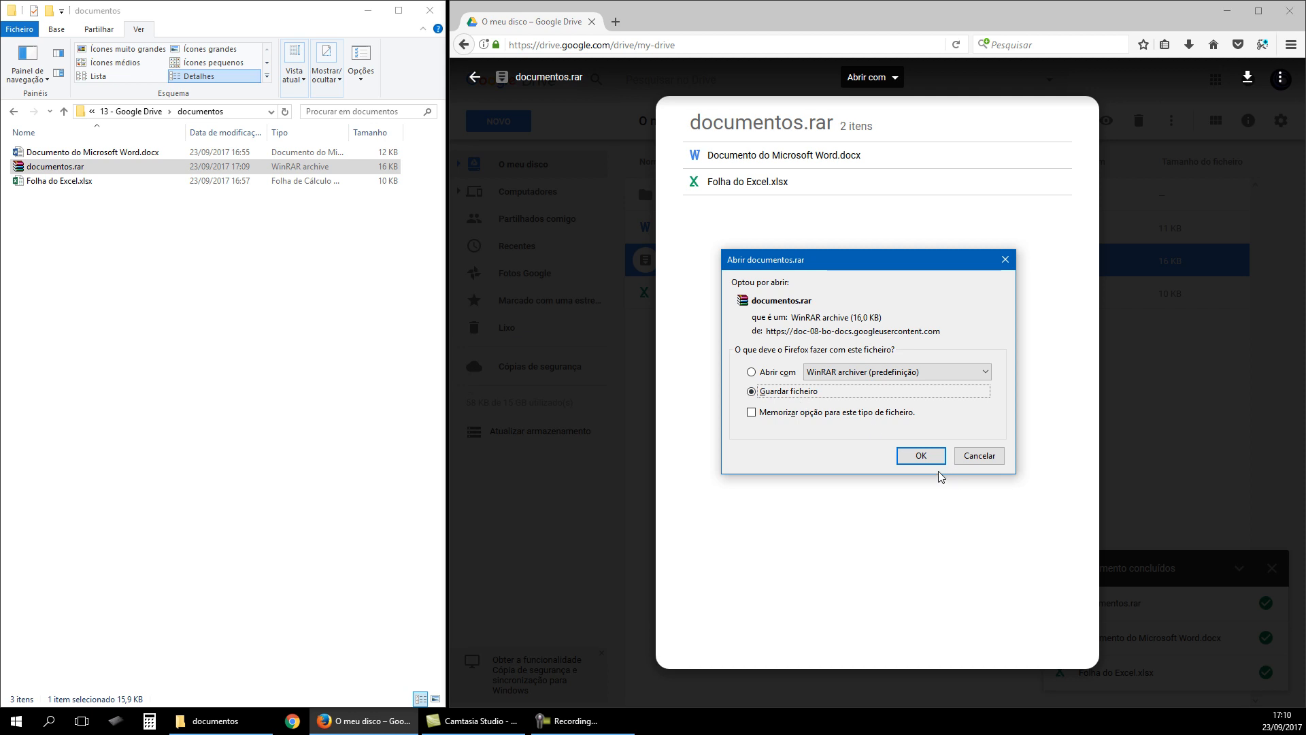
click(979, 464)
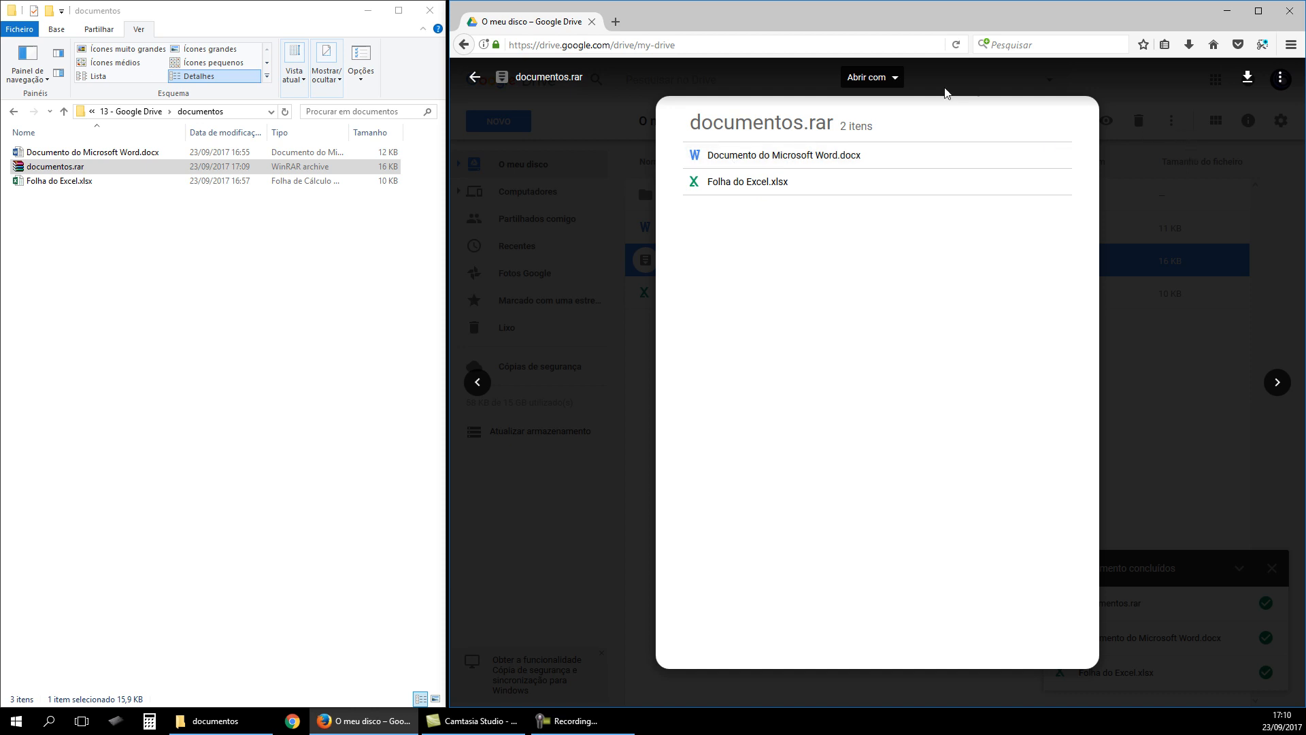
Check which applications can open documentos.rar from its preview, and return to the O meu disco file list
click(896, 80)
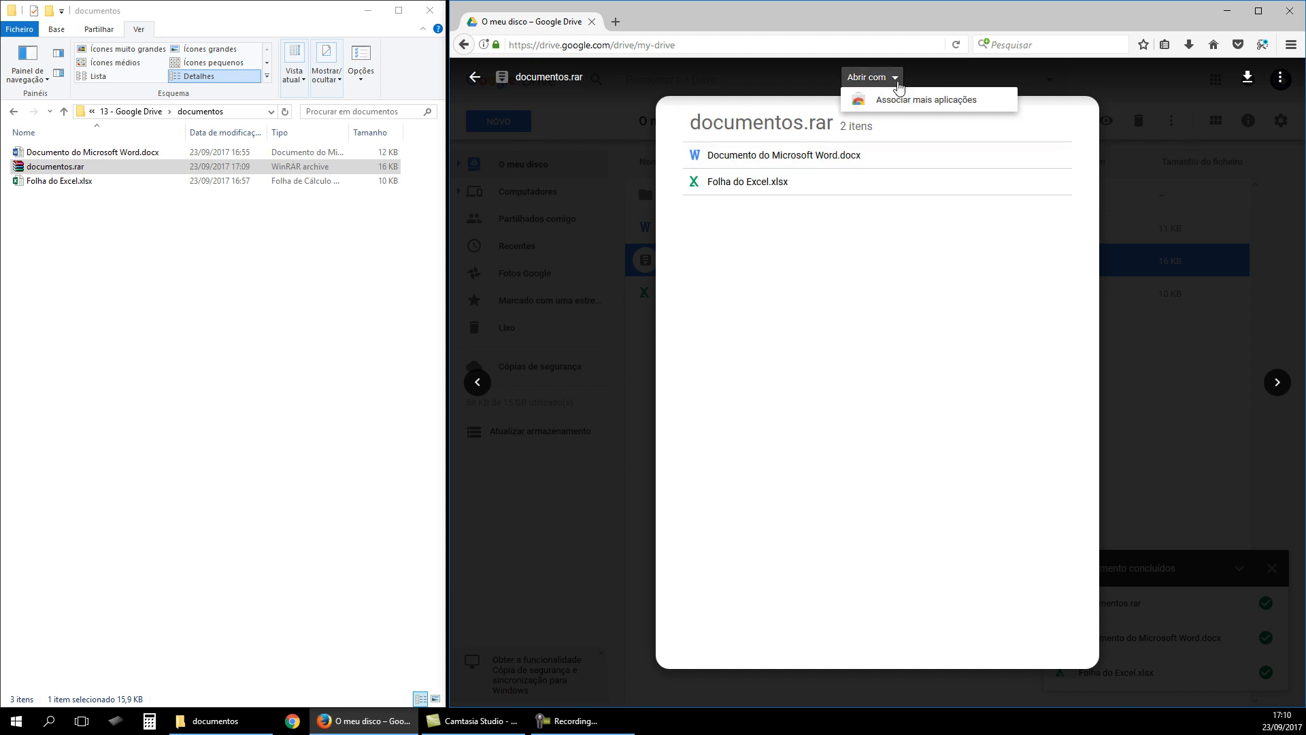
click(848, 169)
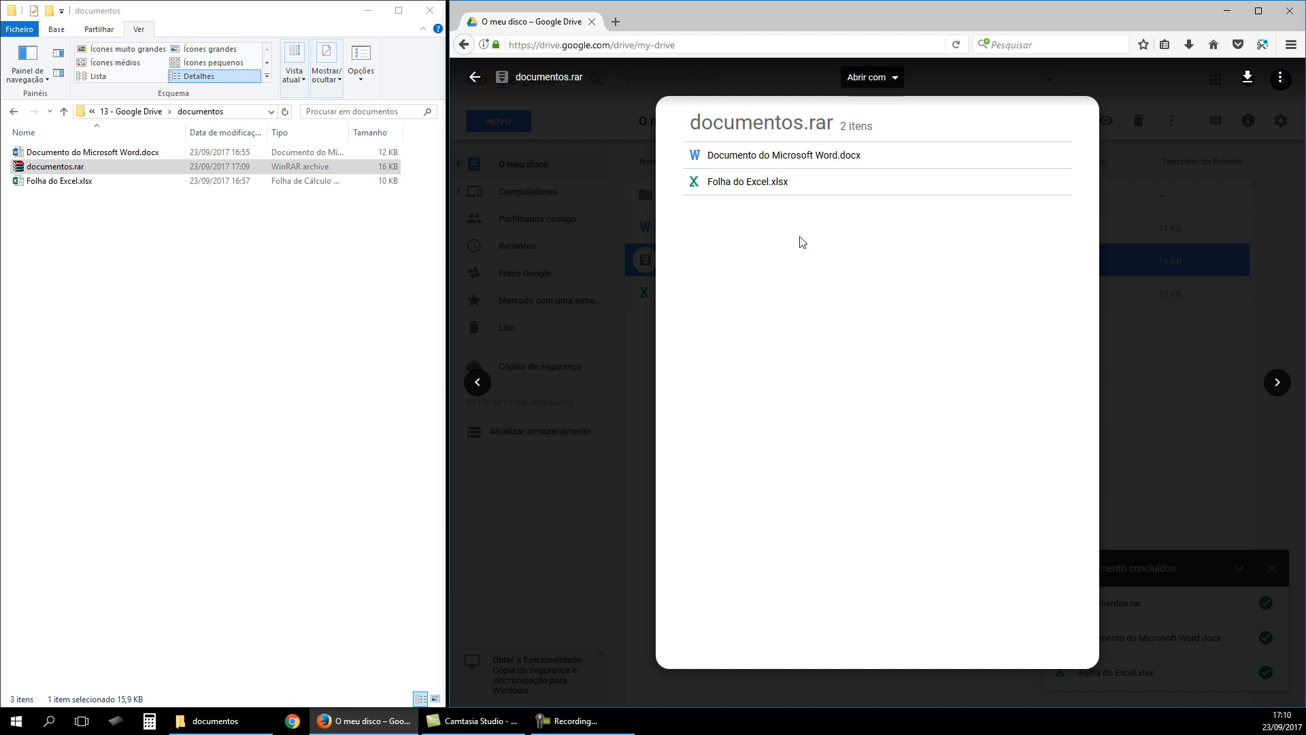
click(891, 81)
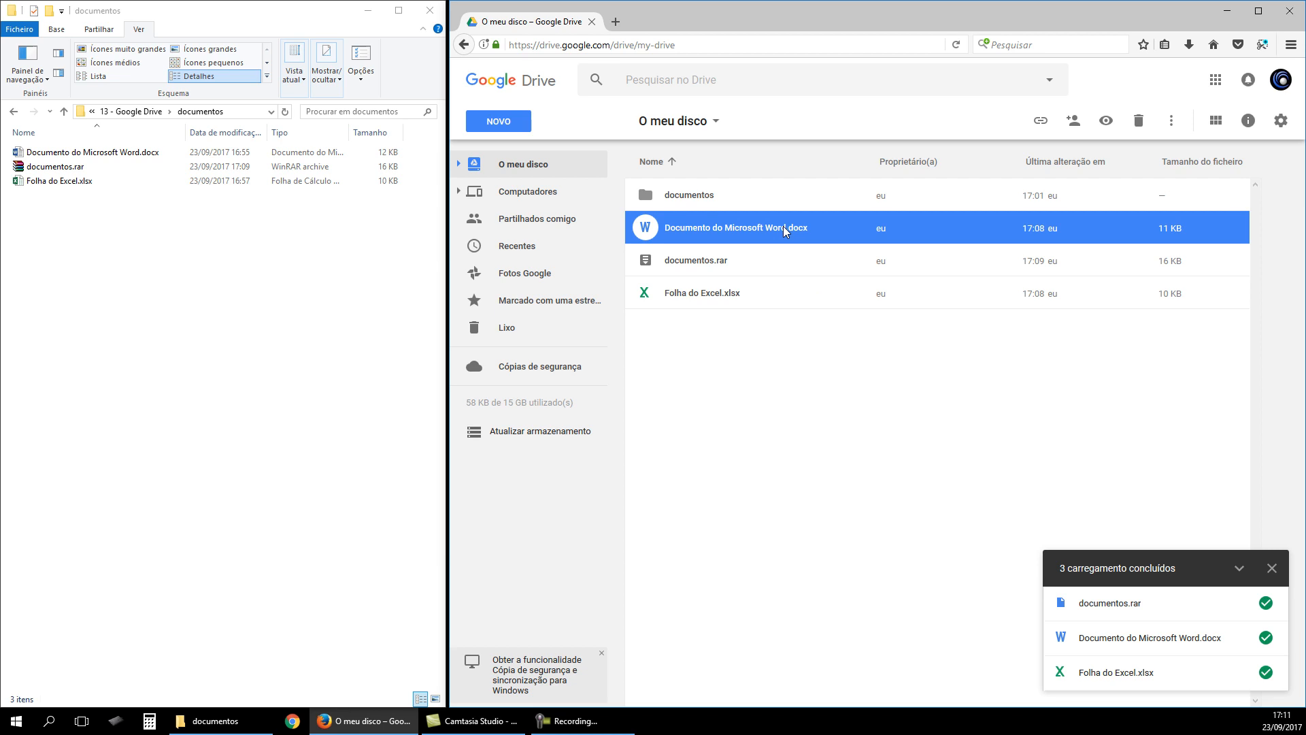
Start downloading Documento do Microsoft Word.docx from O meu disco with the Guardar ficheiro option, and cancel the download
click(1170, 124)
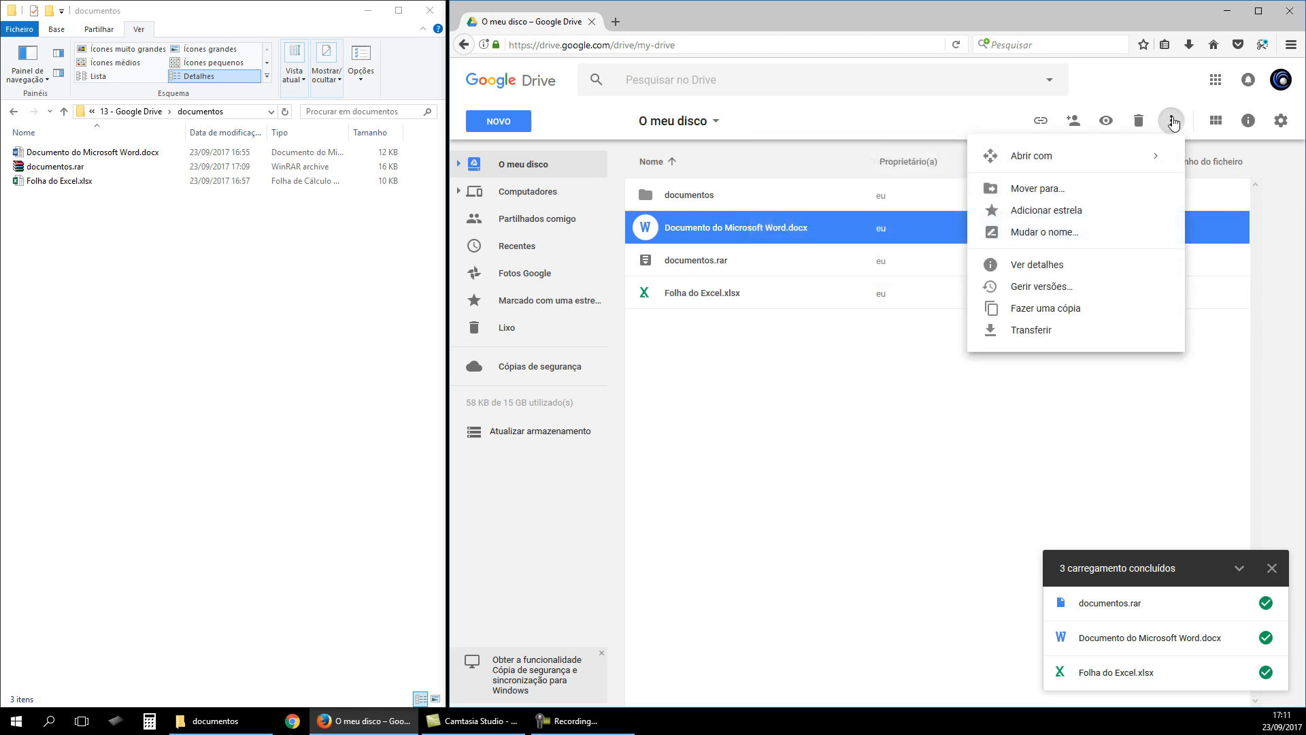
click(1031, 330)
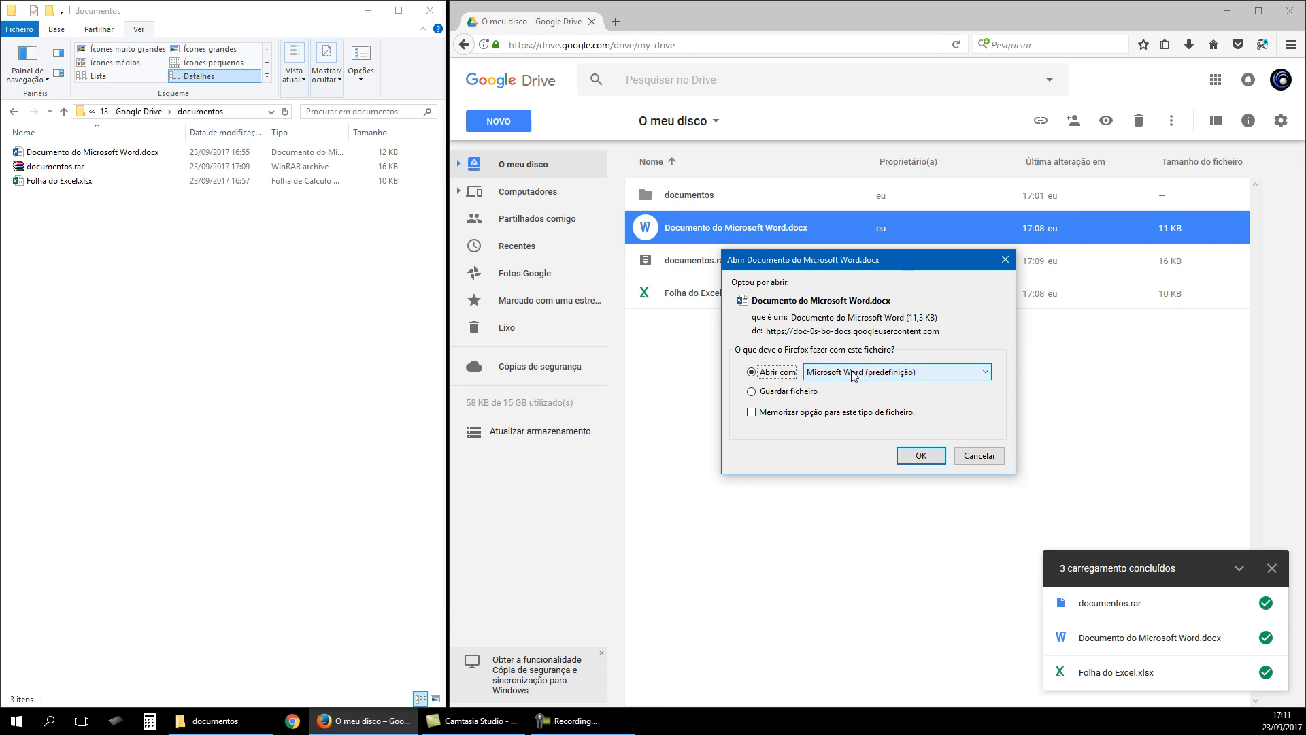
click(789, 392)
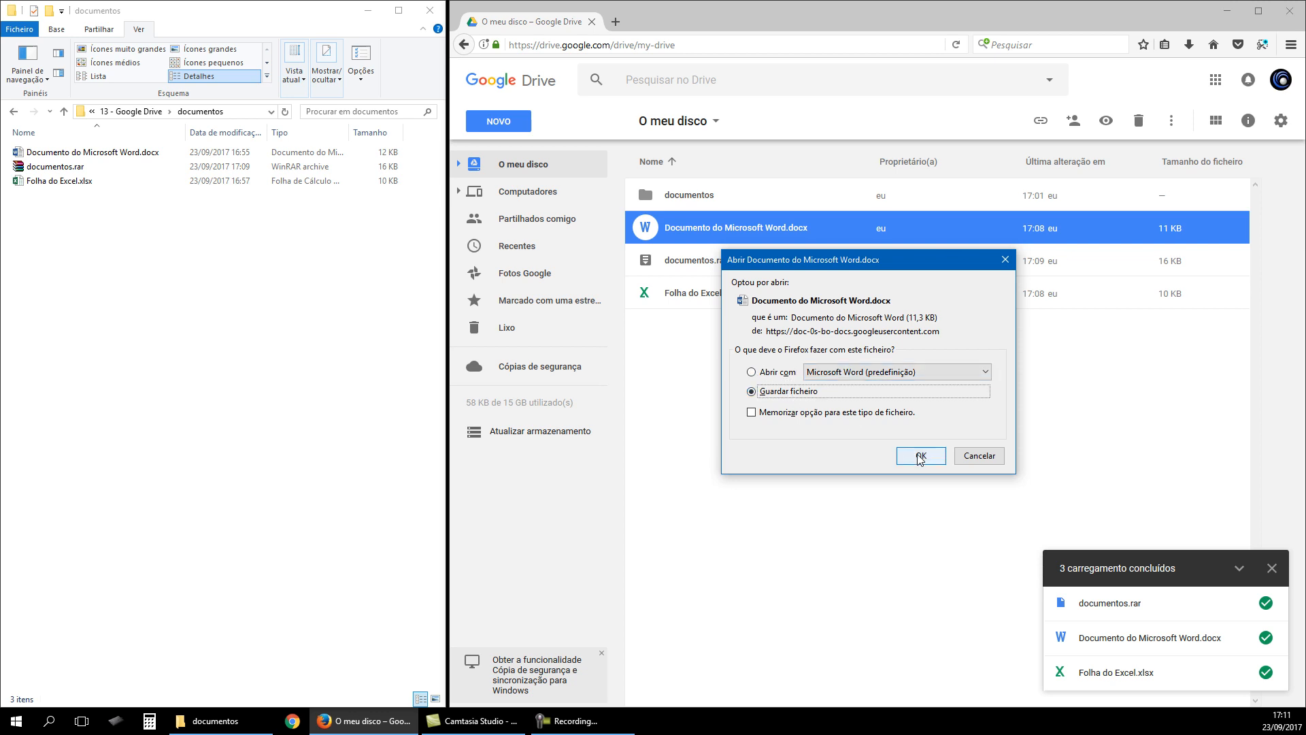
click(995, 457)
click(827, 378)
Open the documentos folder in Drive and rename the Google Docs copy of Documento do Microsoft Word.docx to documento drive.docx
double_click(692, 197)
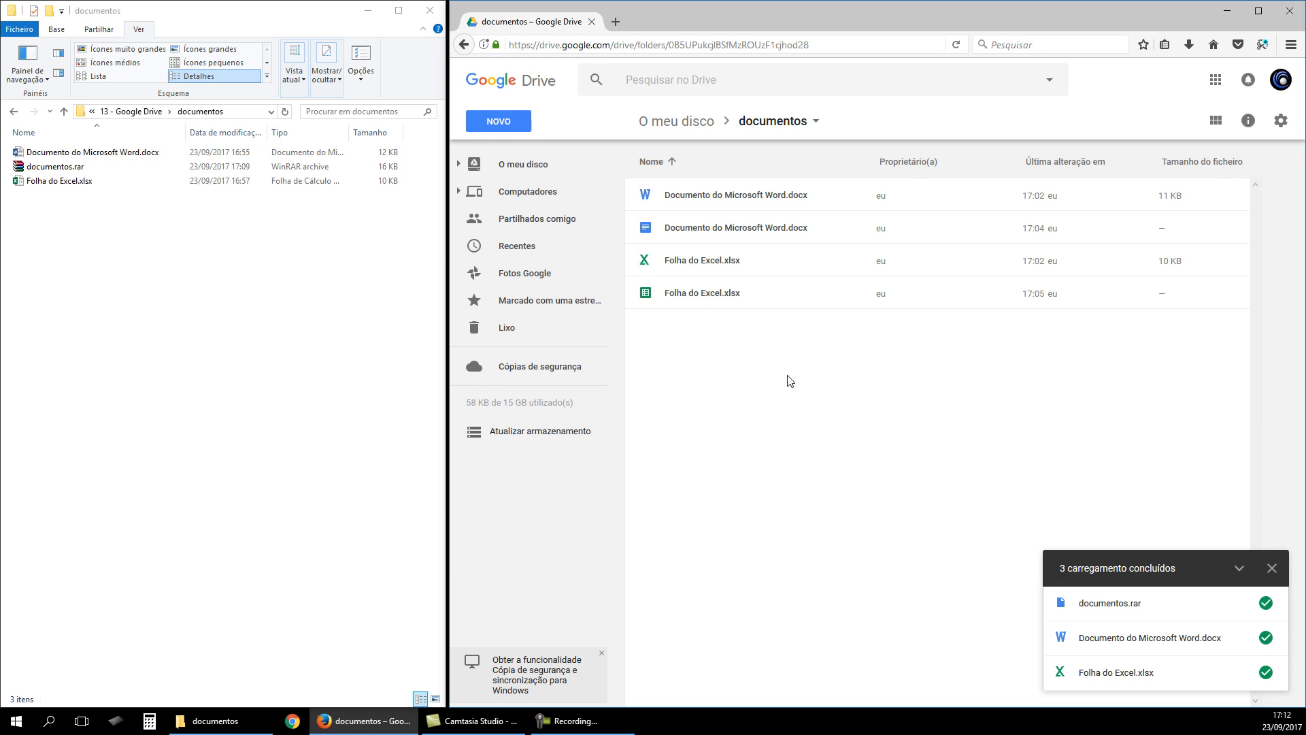
click(670, 227)
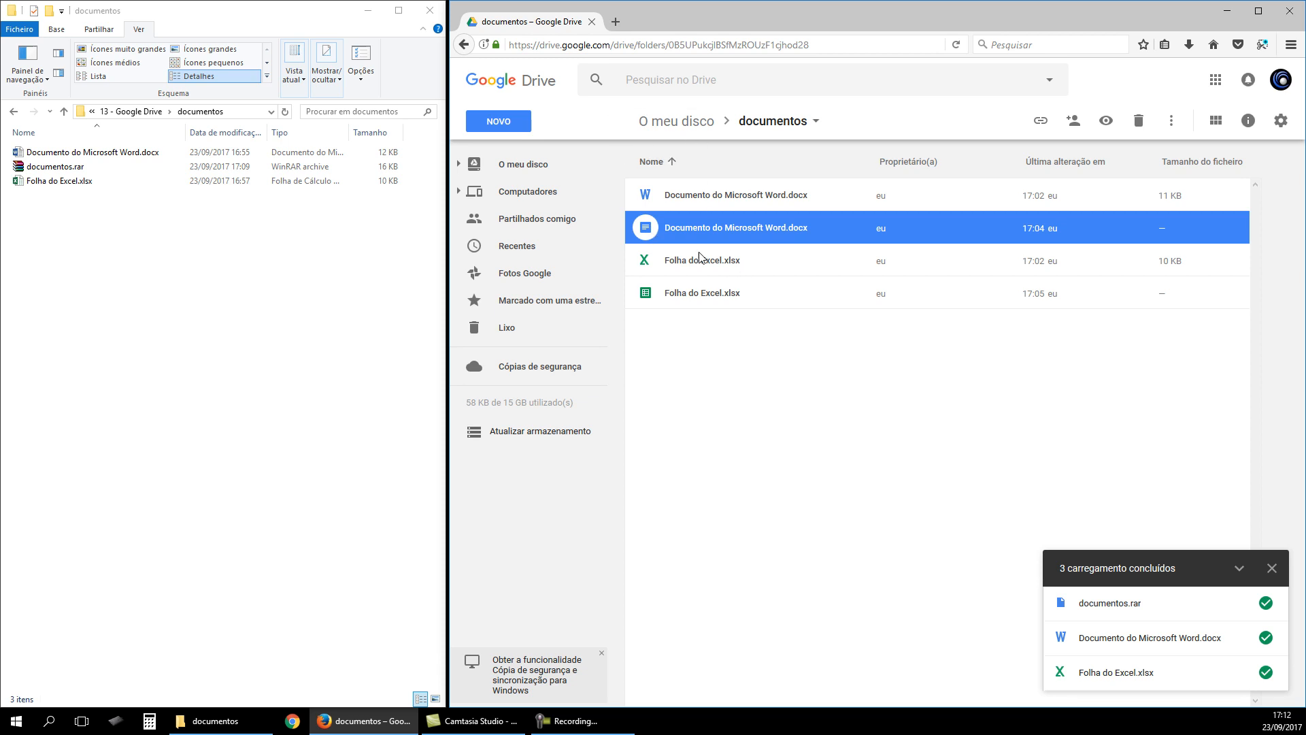
right_click(667, 230)
click(760, 395)
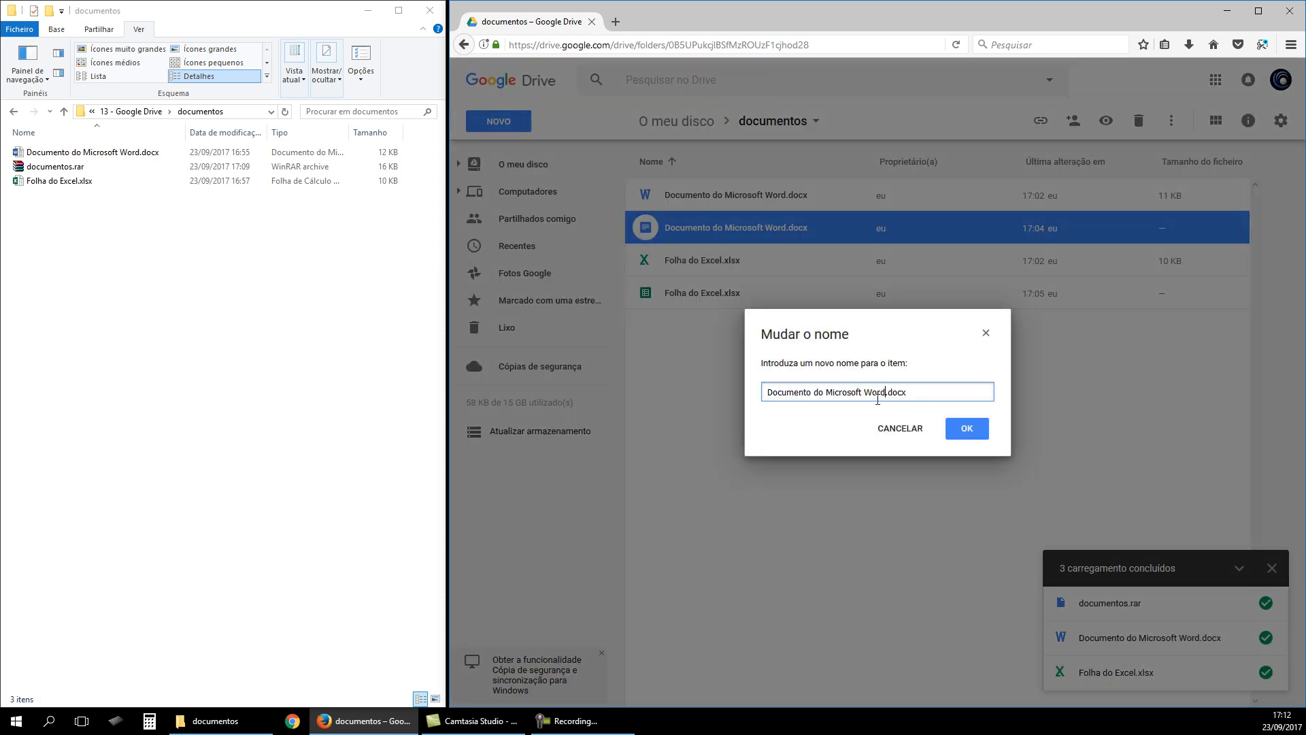
key(shift+Home)
text(documento driv)
click(975, 430)
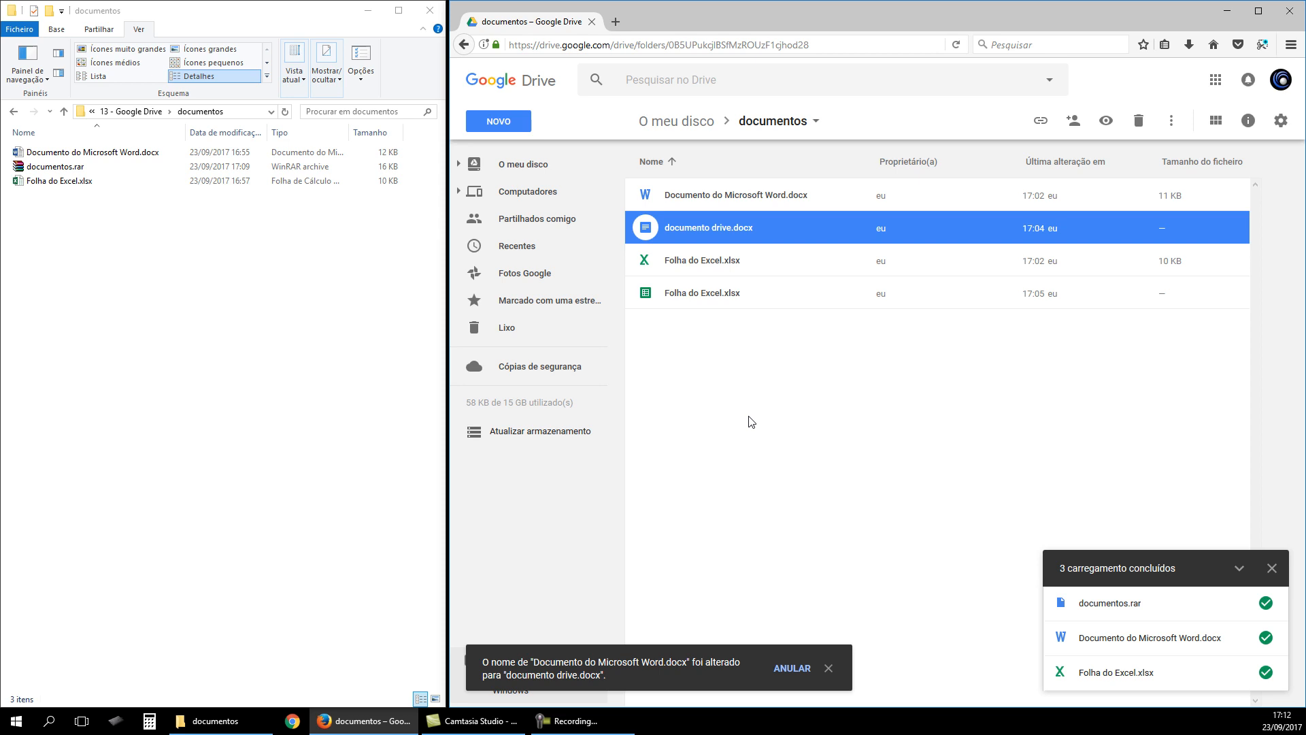
click(829, 667)
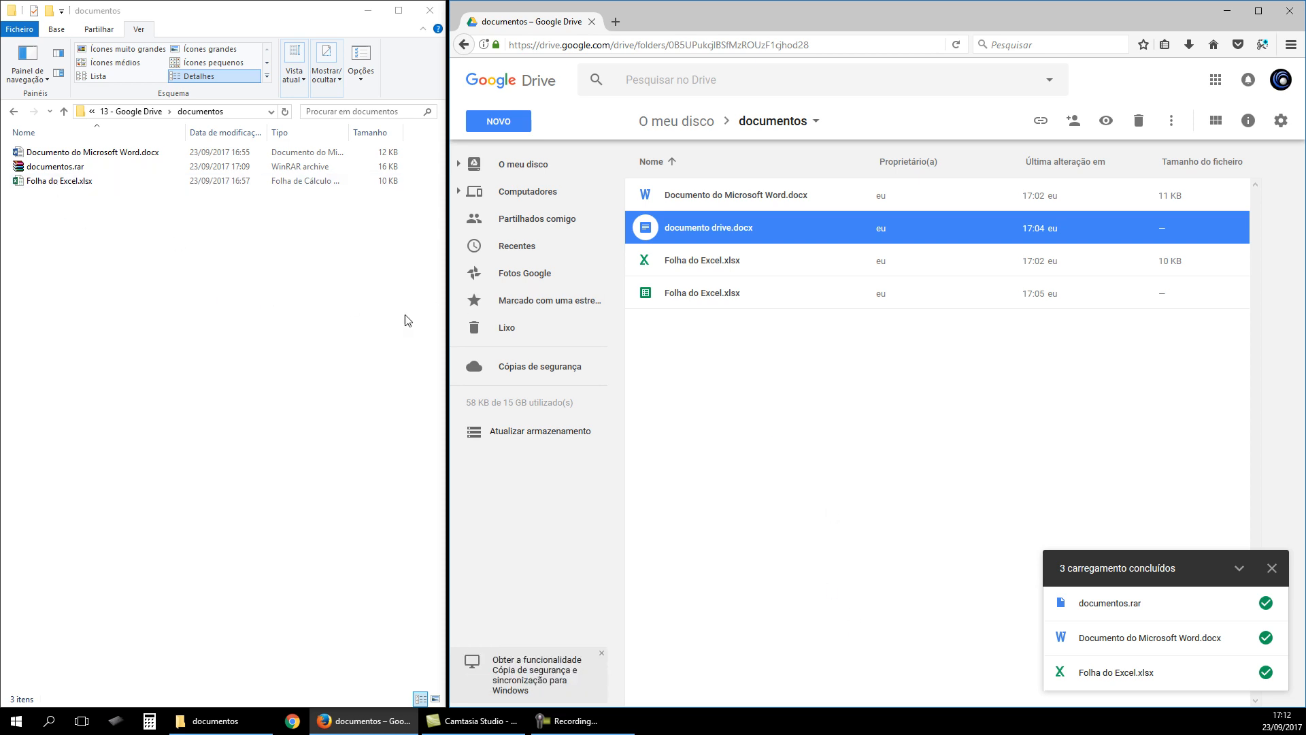
click(789, 357)
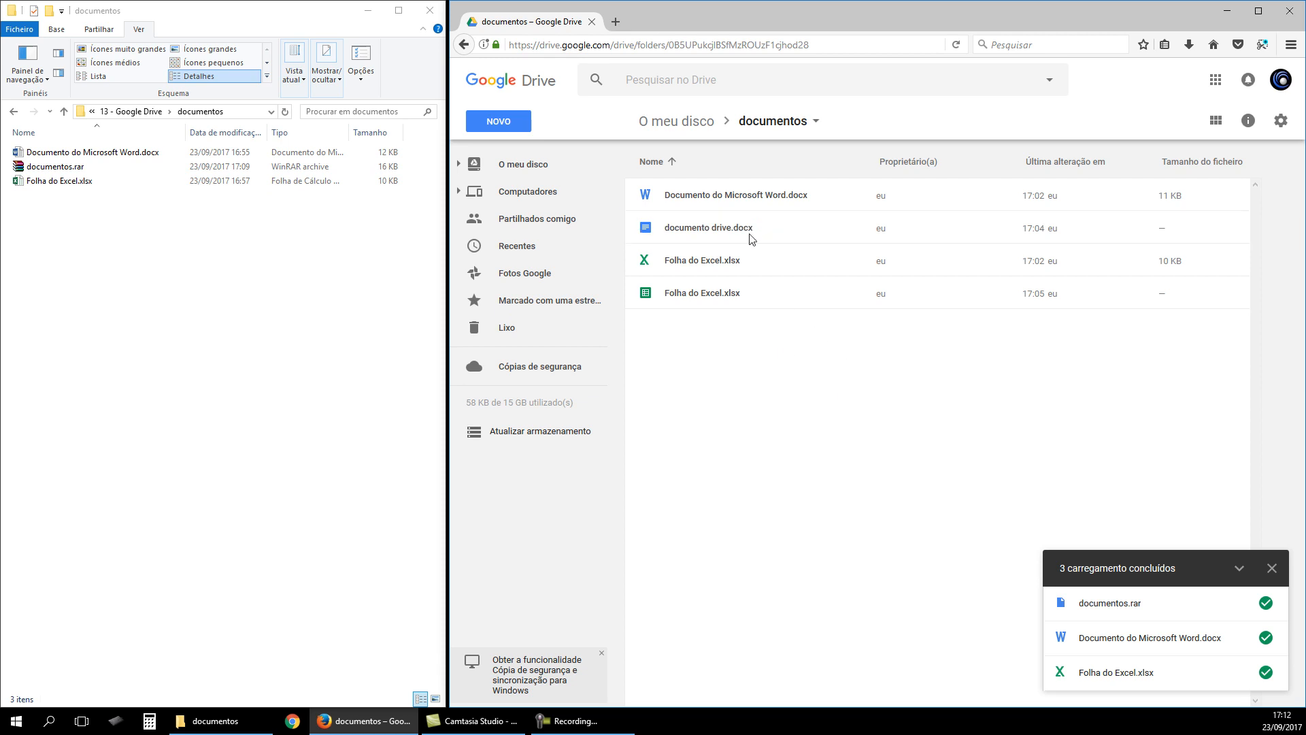
Try to download documento drive.docx from the documentos folder, choosing to stay on the page
drag(702, 226, 736, 261)
click(670, 231)
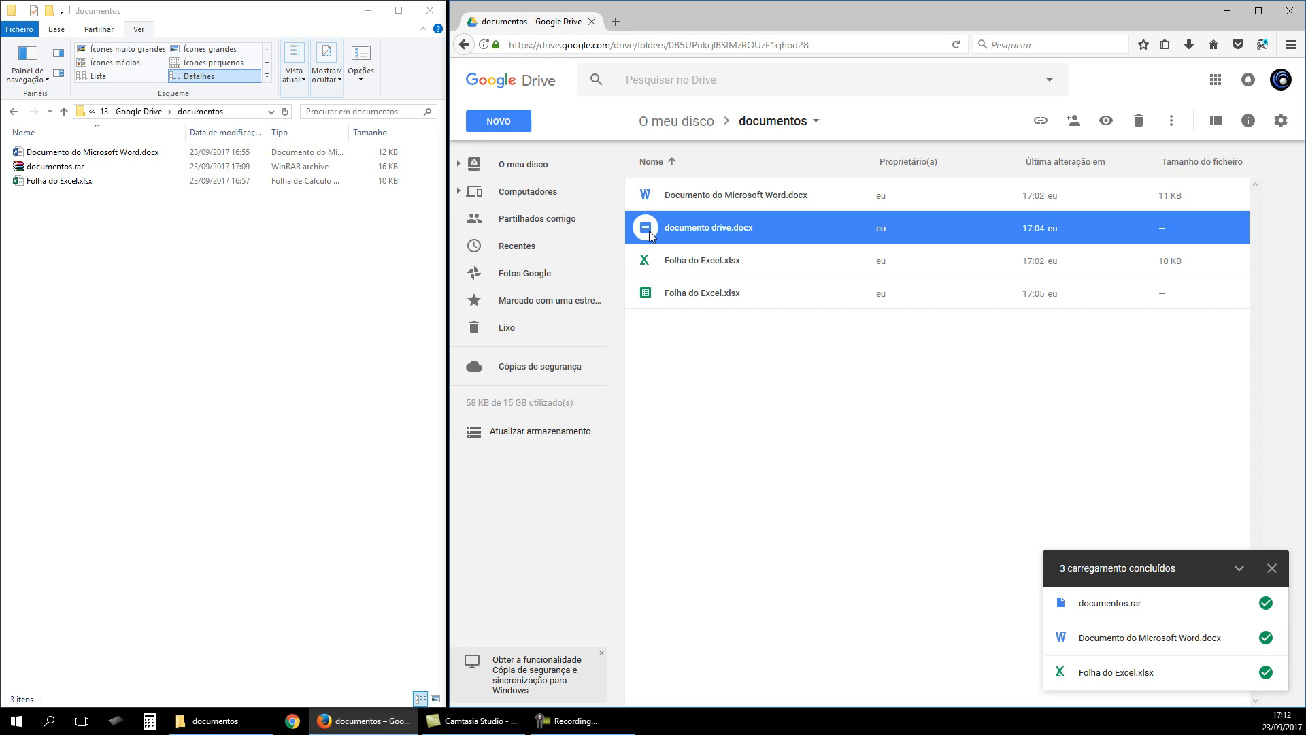
right_click(649, 231)
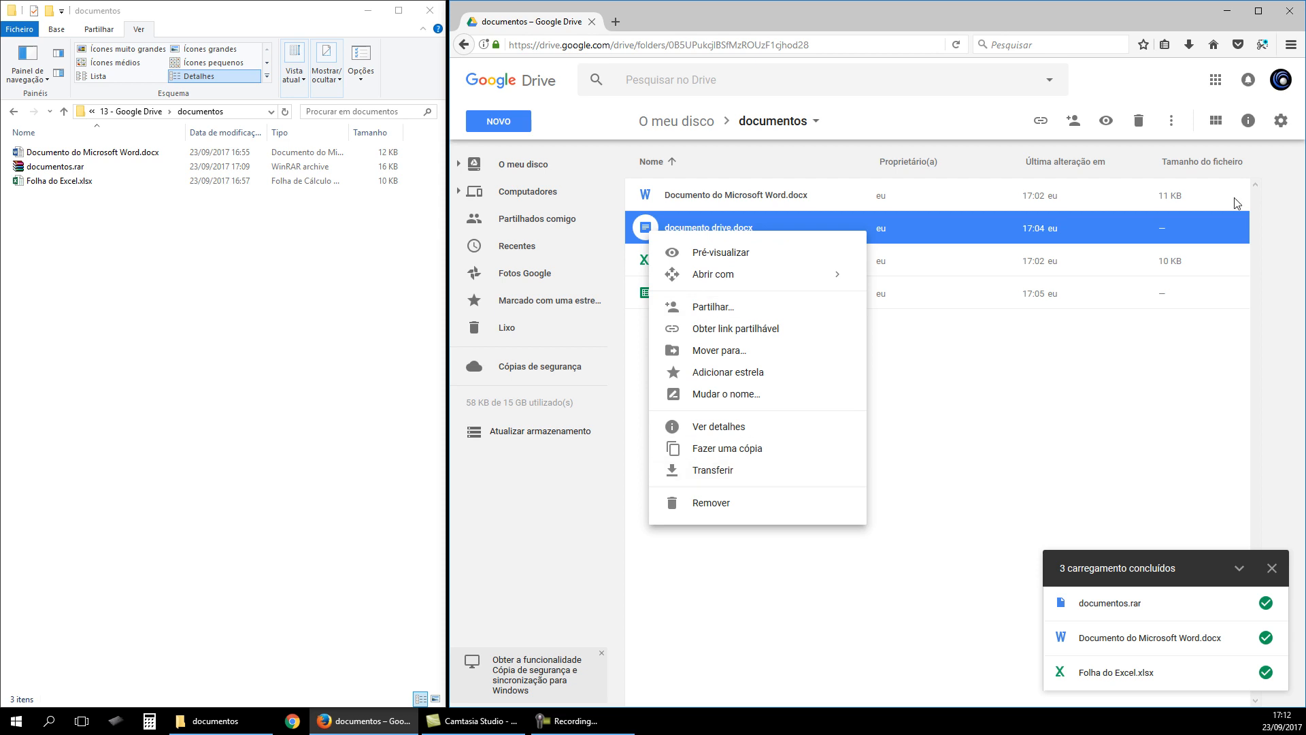
click(1180, 129)
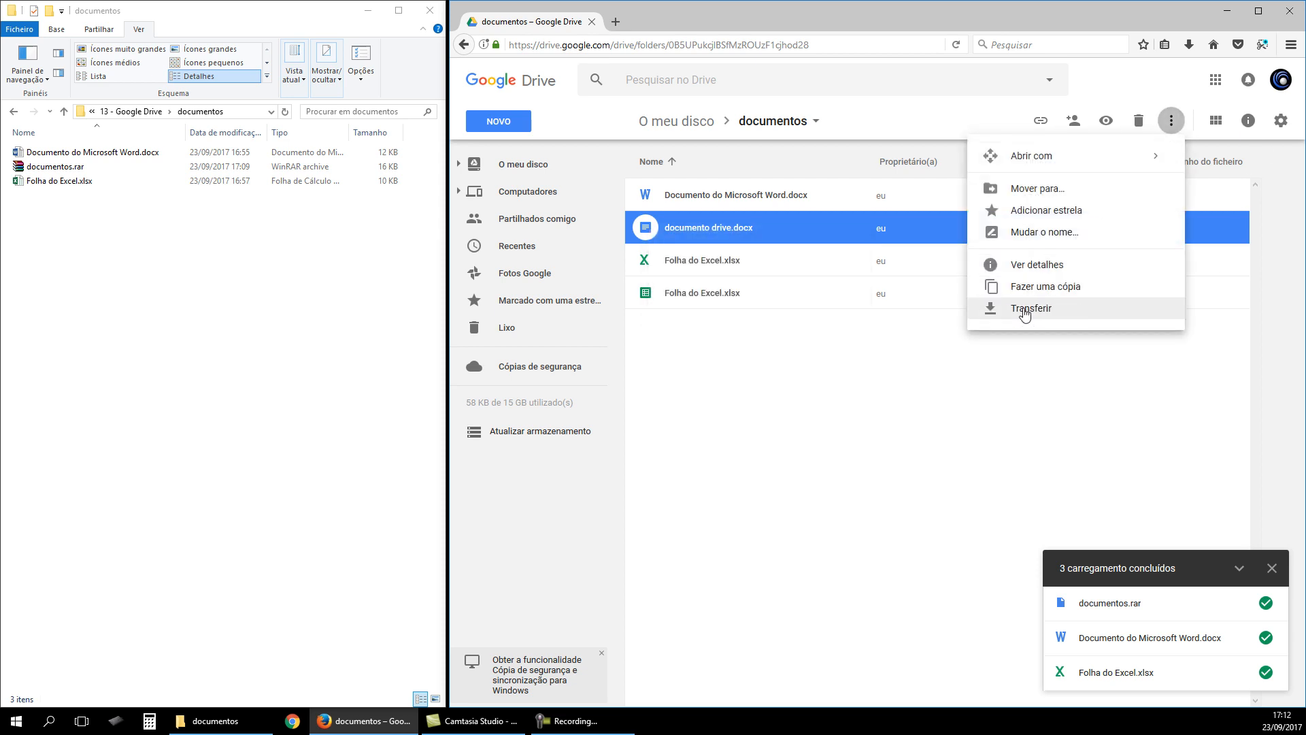
click(1025, 309)
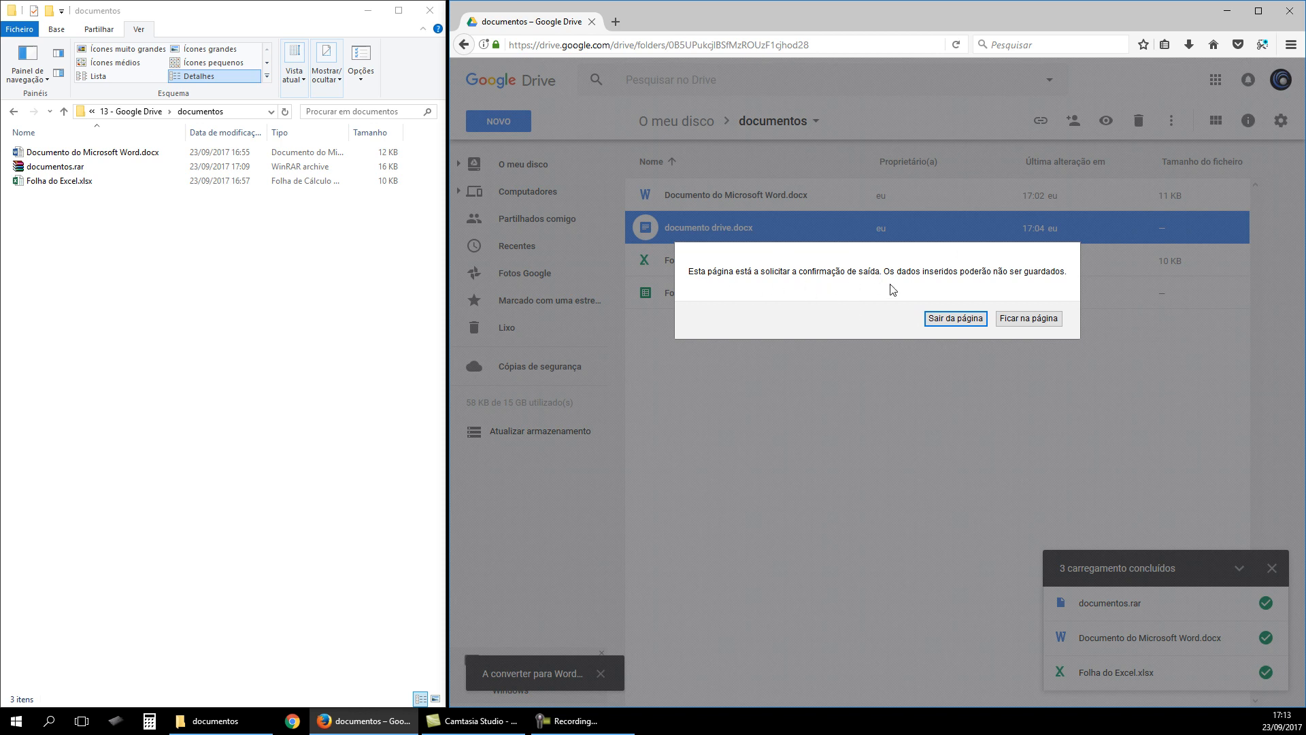
click(1027, 328)
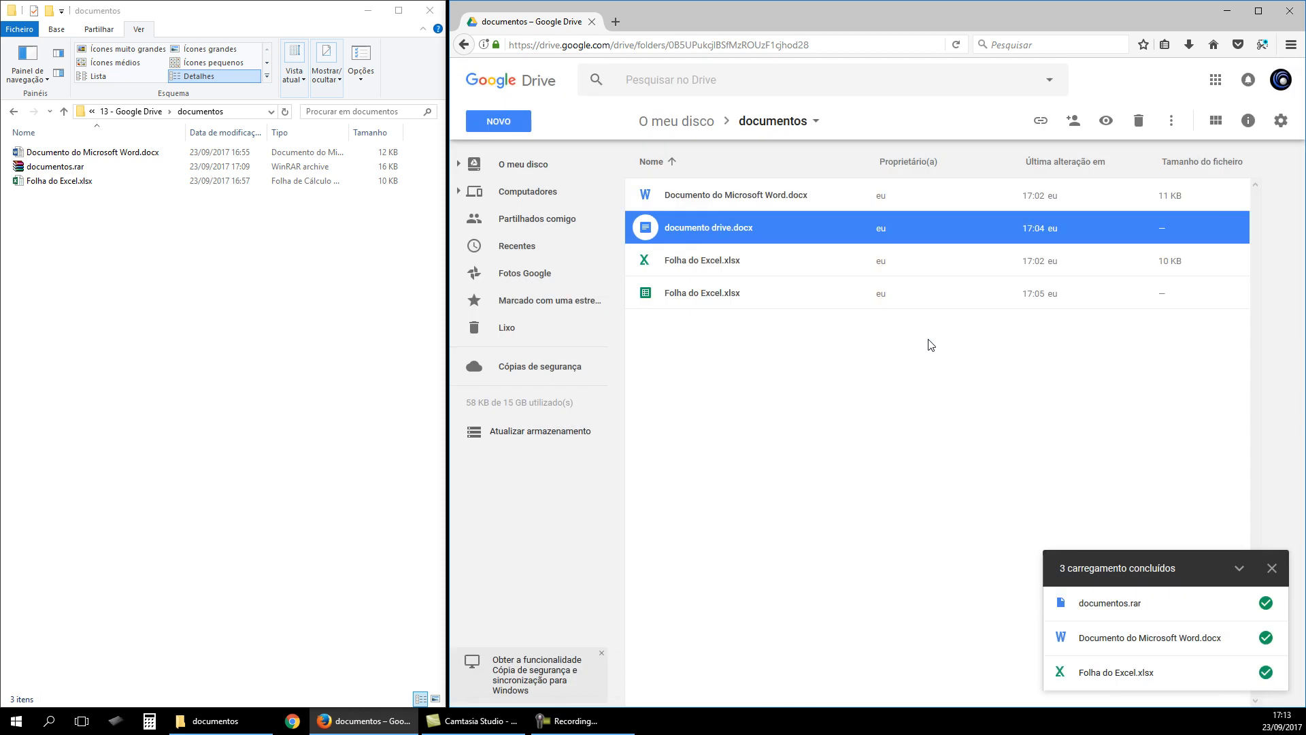
Dismiss the completed uploads list and reload the documentos folder page, agreeing to leave it
click(1271, 568)
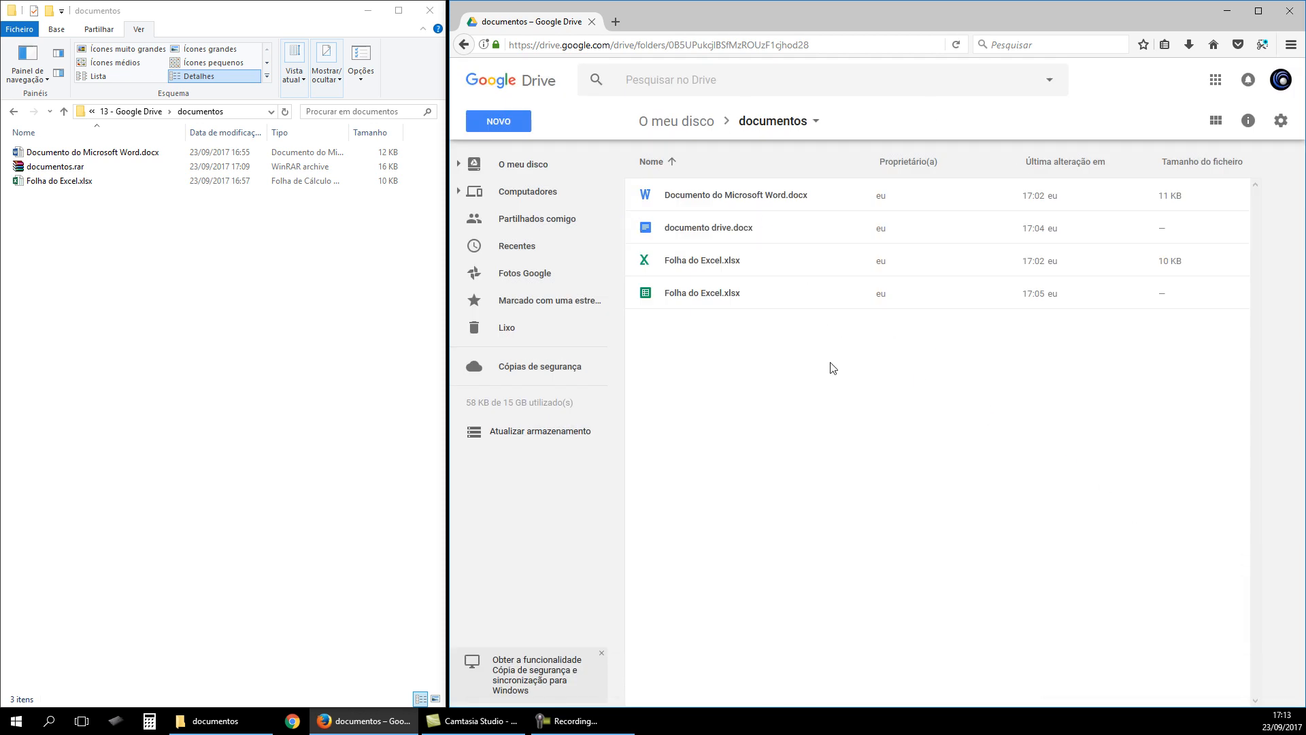
key(F5)
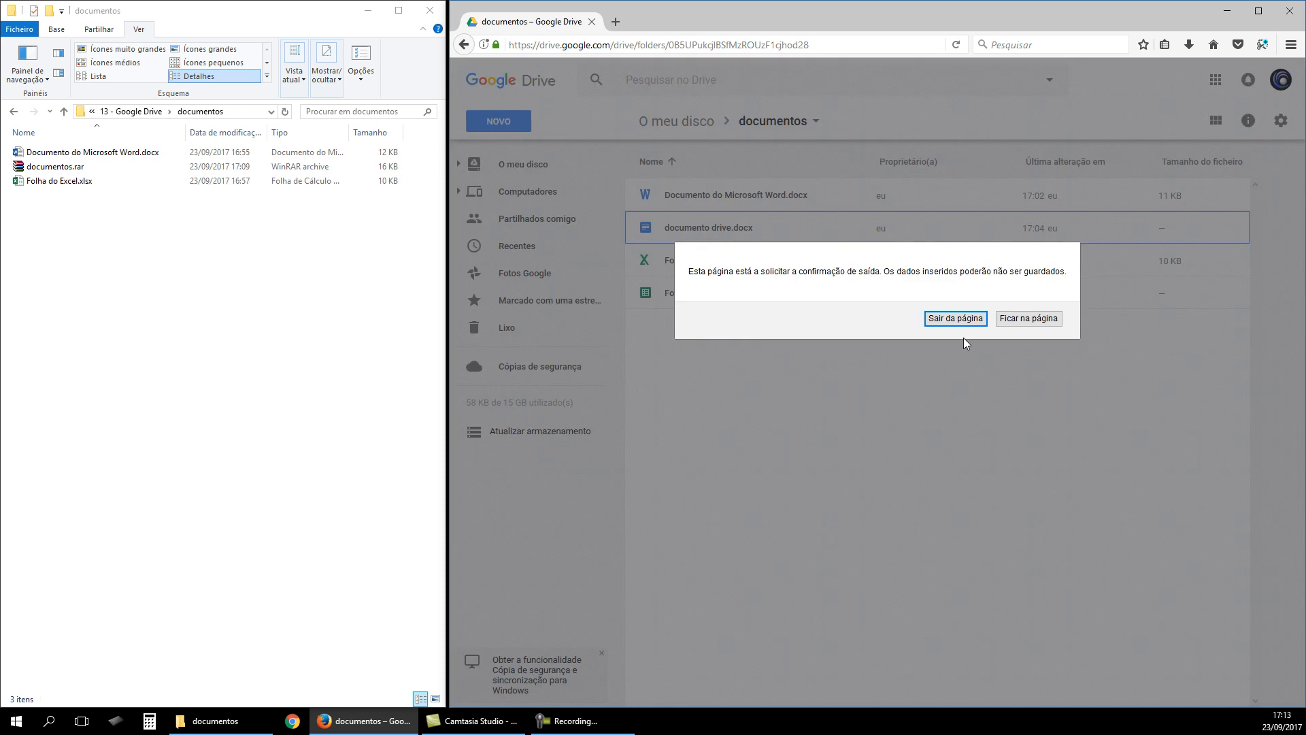
click(955, 320)
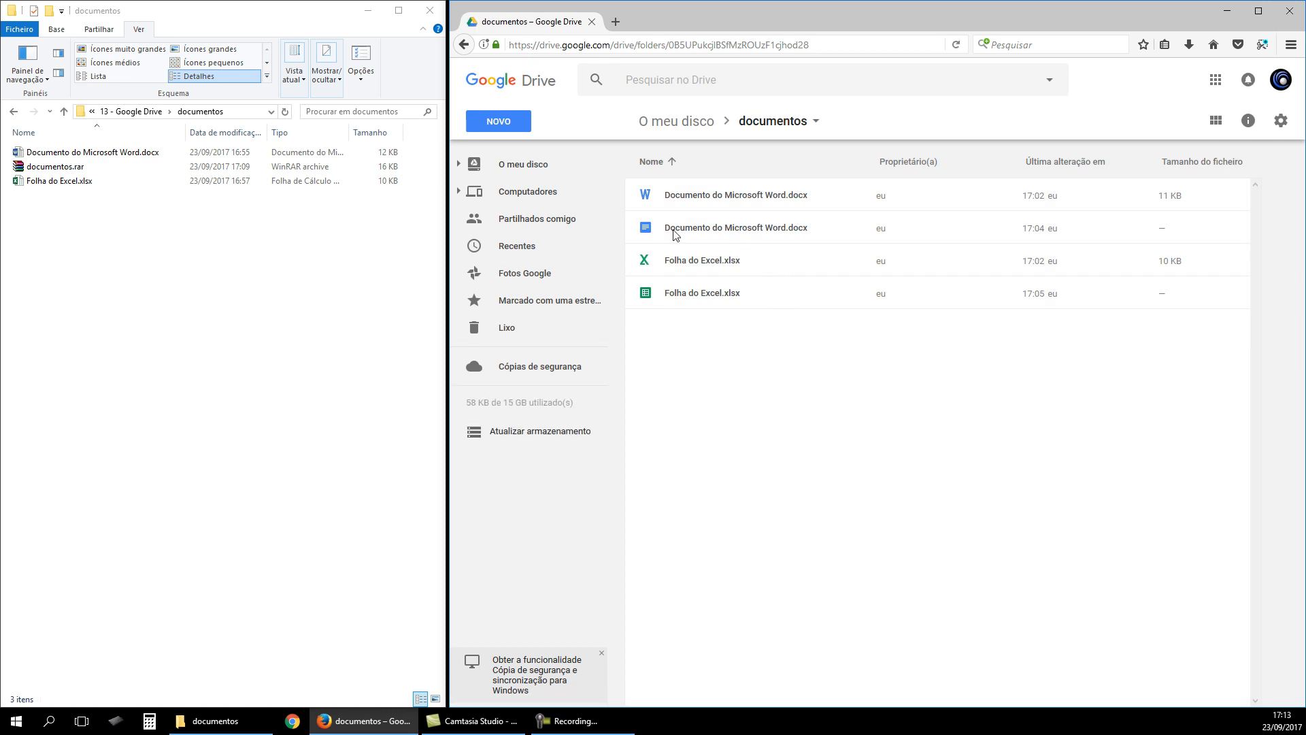
Rename the Google Docs version of Documento do Microsoft Word.docx again as documento drive.docx, and reload the folder page
click(715, 231)
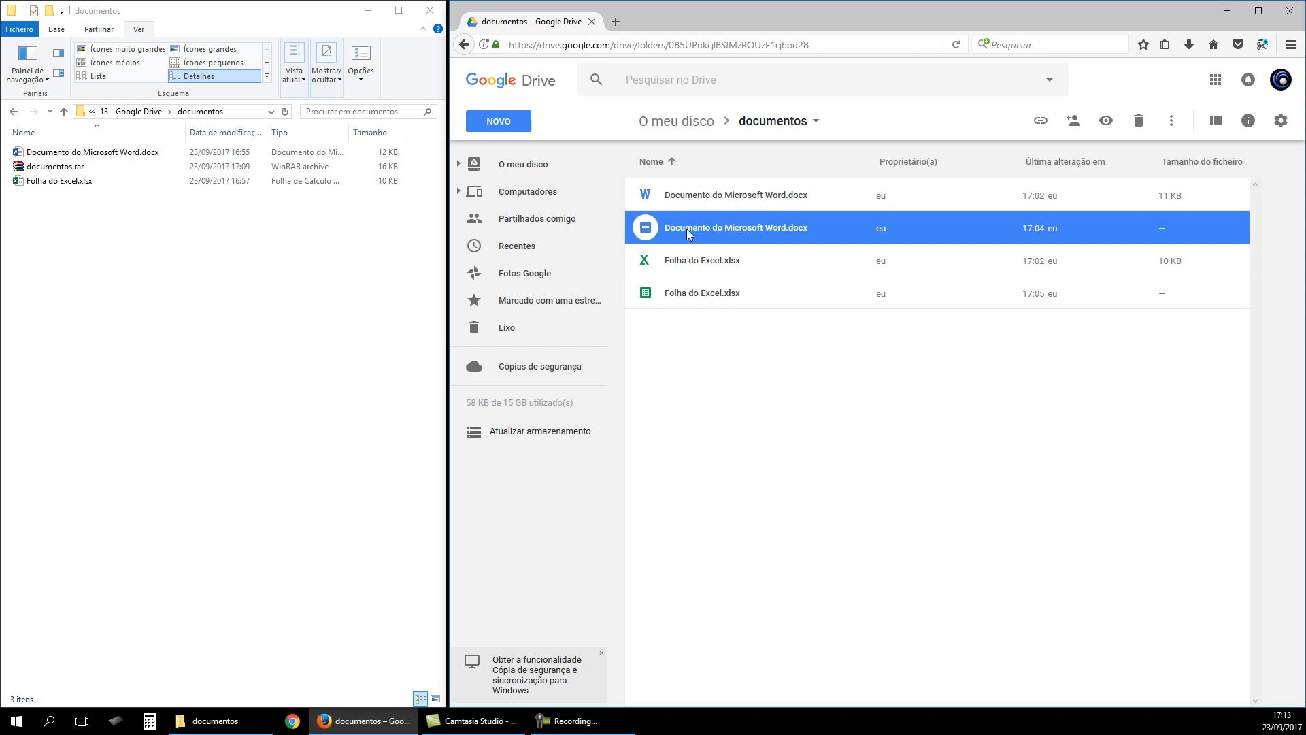
right_click(735, 234)
click(809, 400)
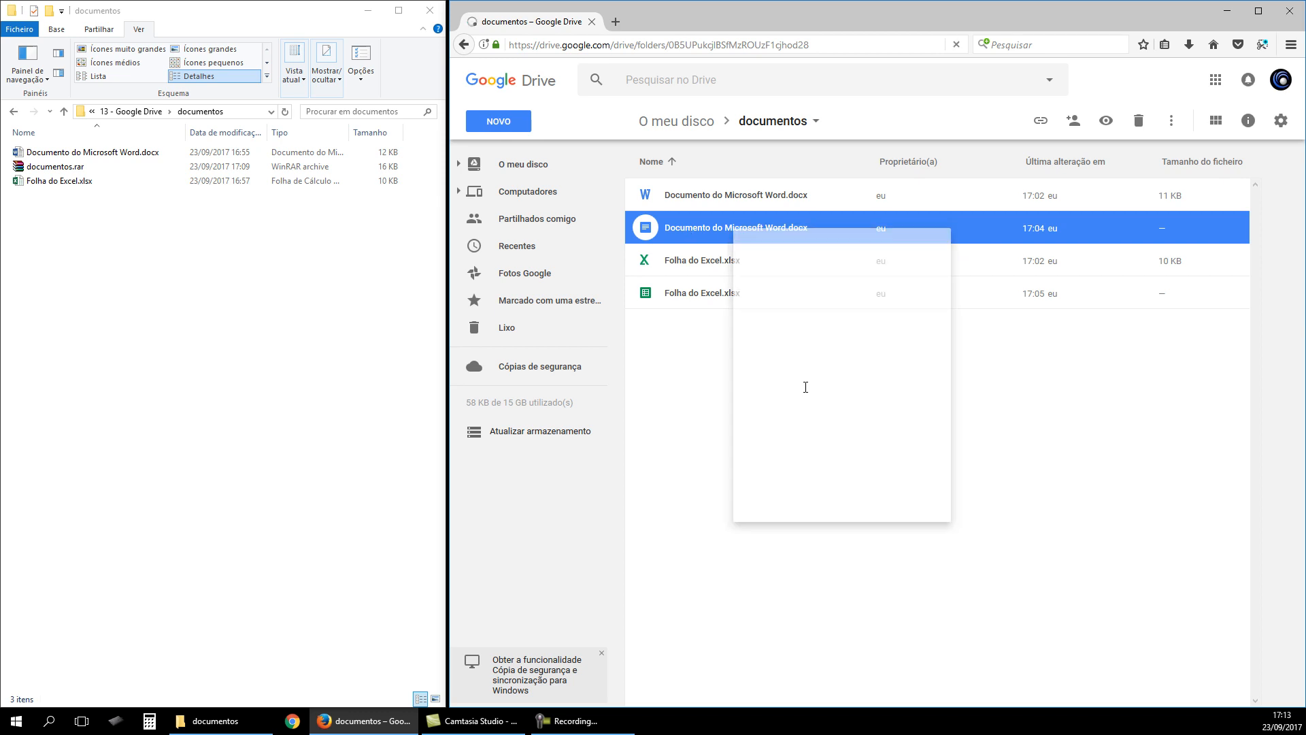
key(End)
key(shift+Home)
text(docuemn)
key(BackSpace)
key(BackSpace)
text(mento drive)
click(980, 442)
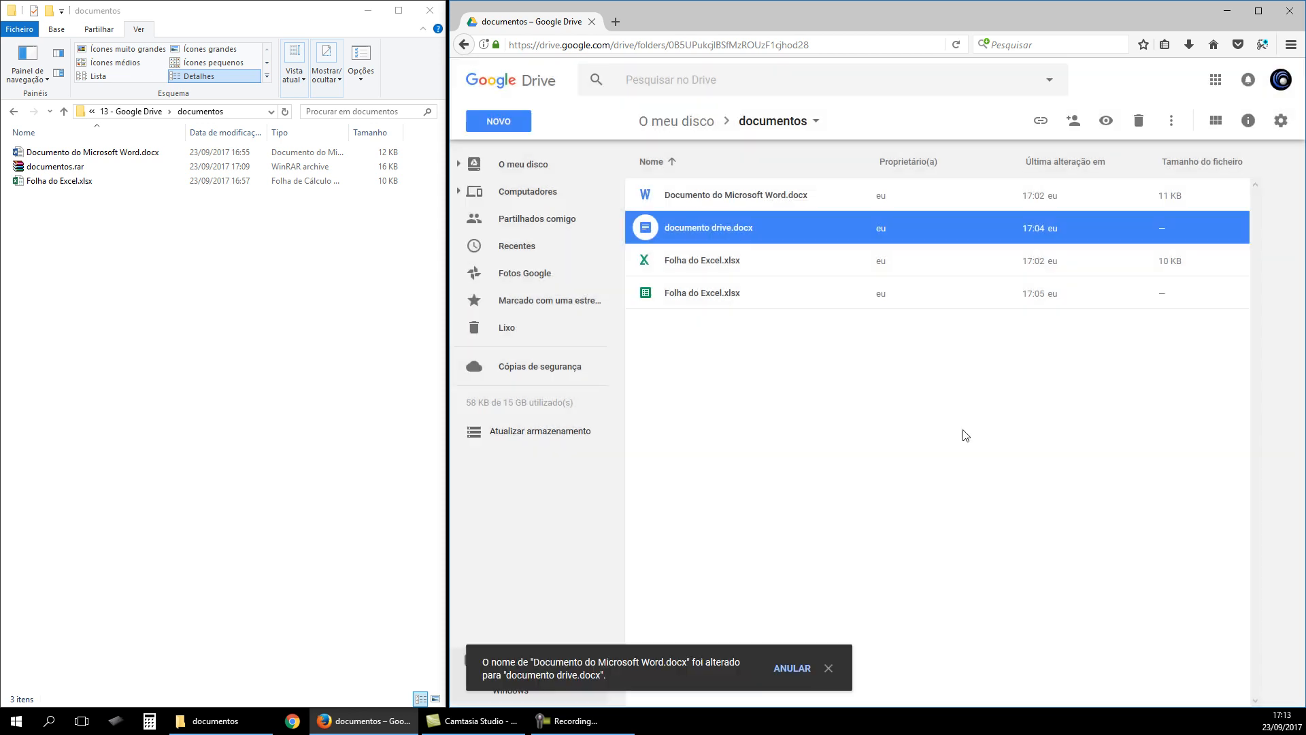
click(802, 478)
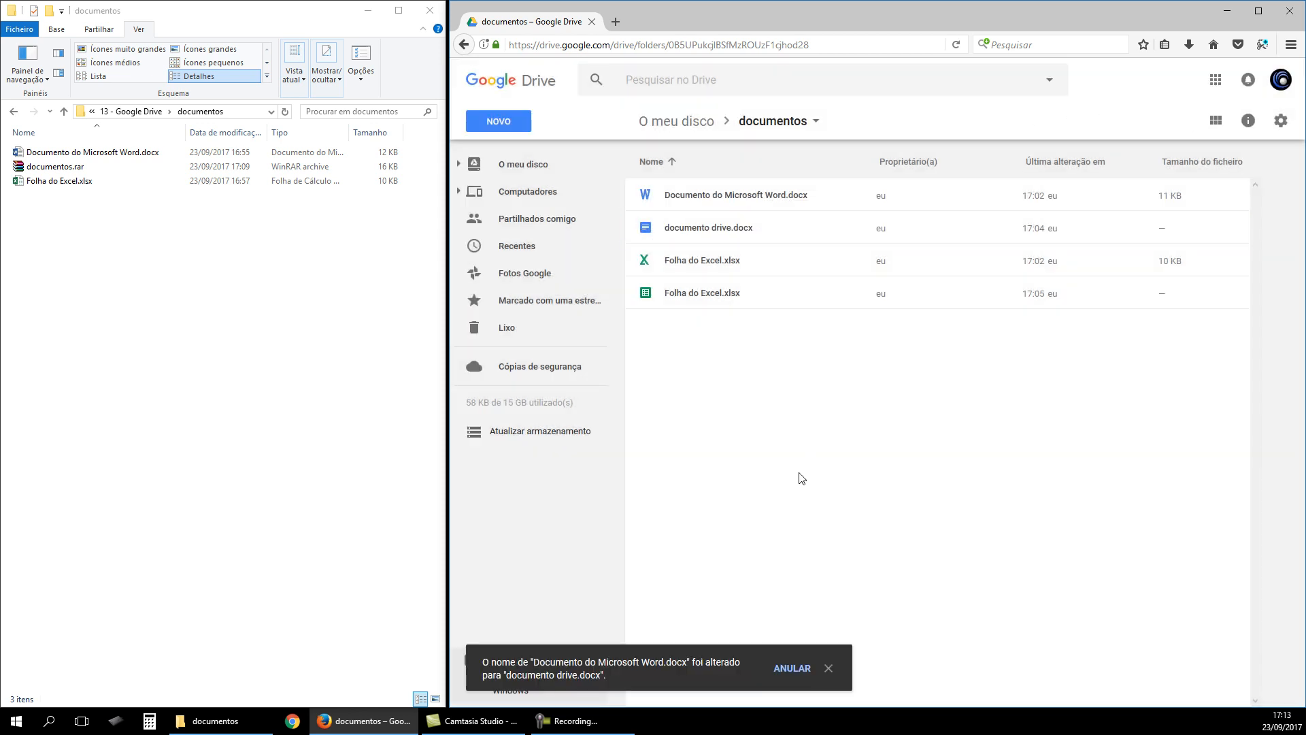
key(F5)
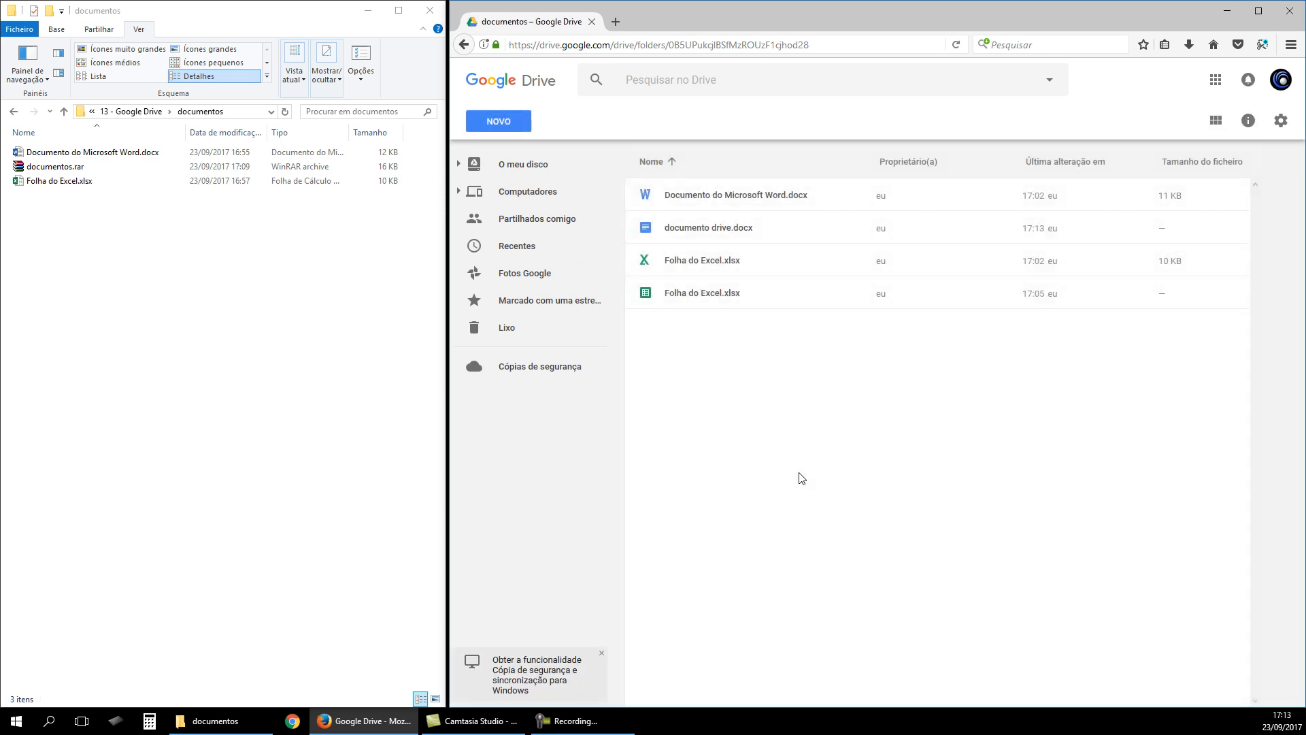
Download documento drive.docx from the documentos folder to the computer with the Guardar ficheiro option
click(688, 230)
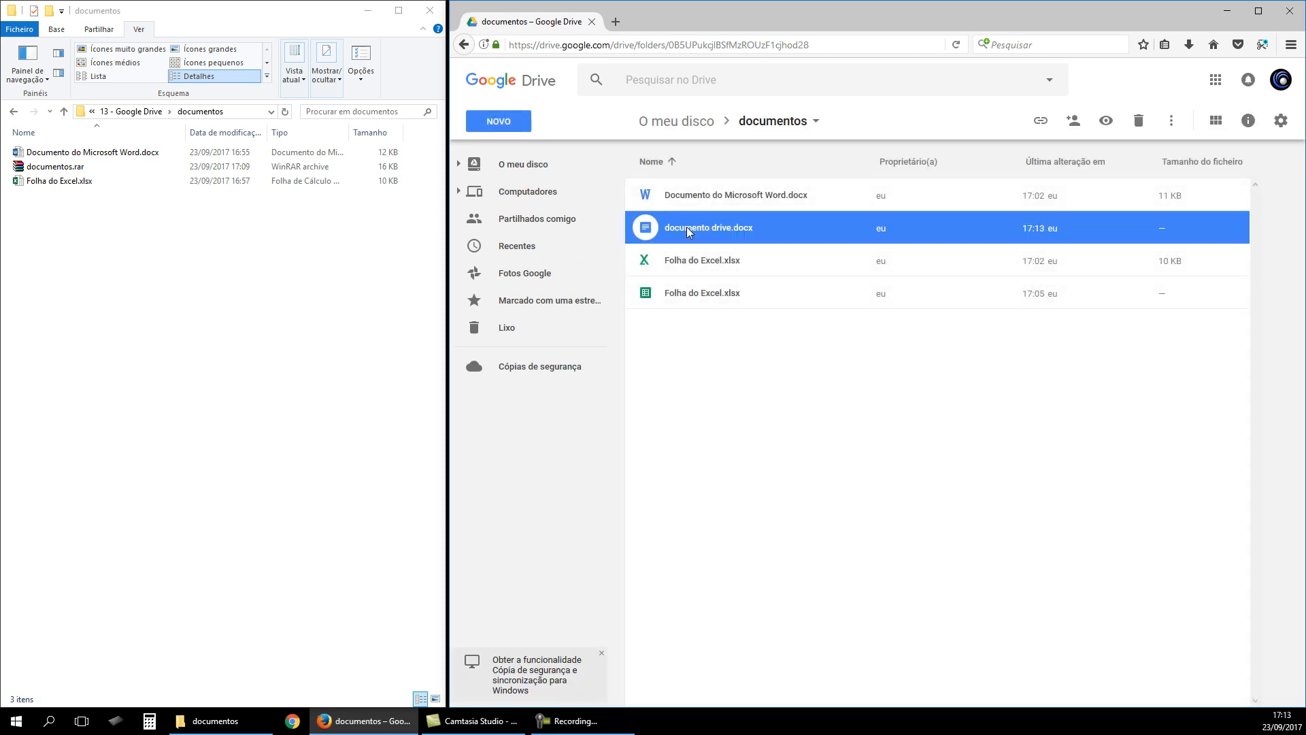
right_click(724, 227)
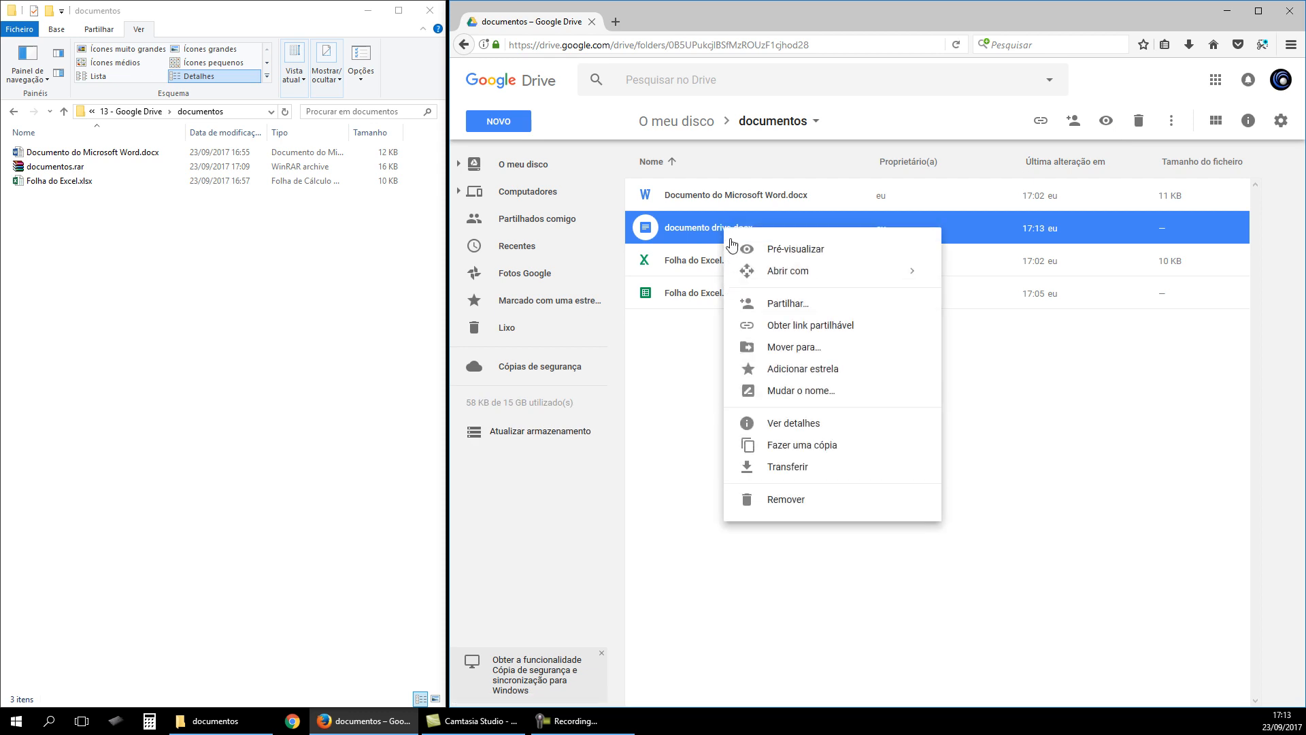
click(786, 469)
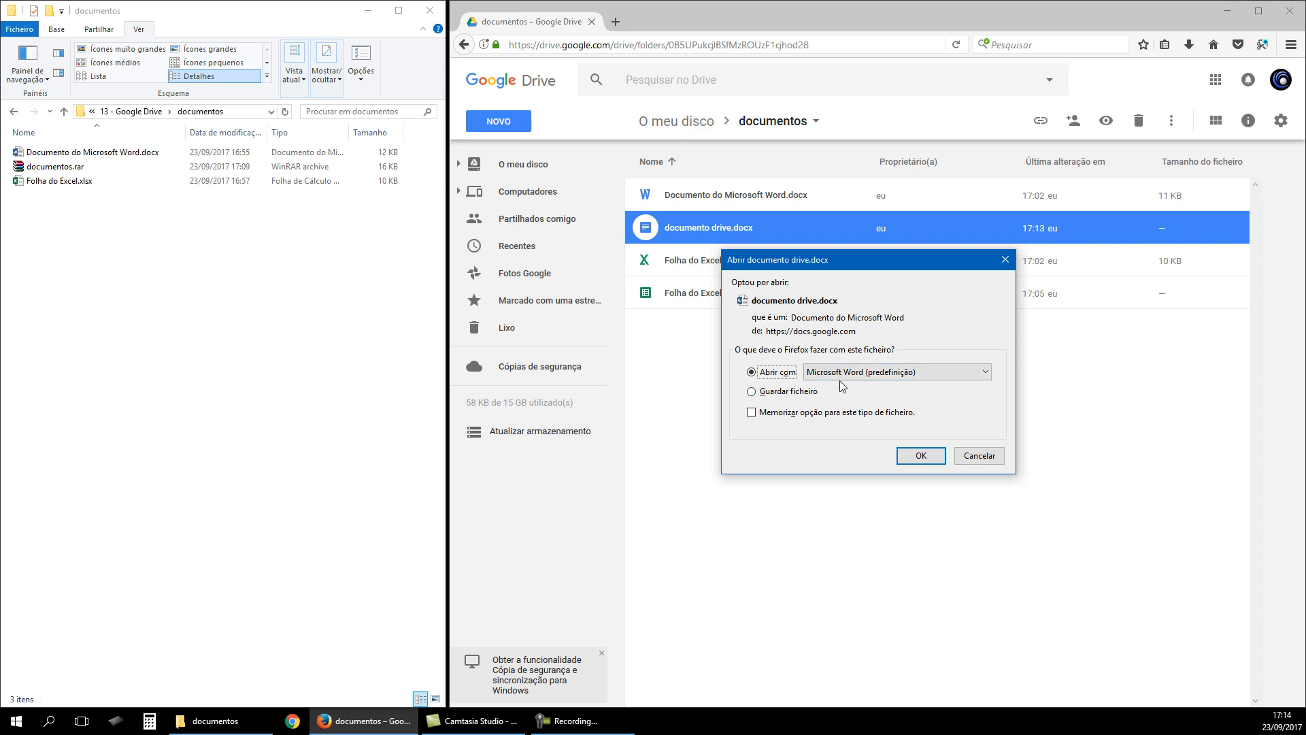
click(783, 393)
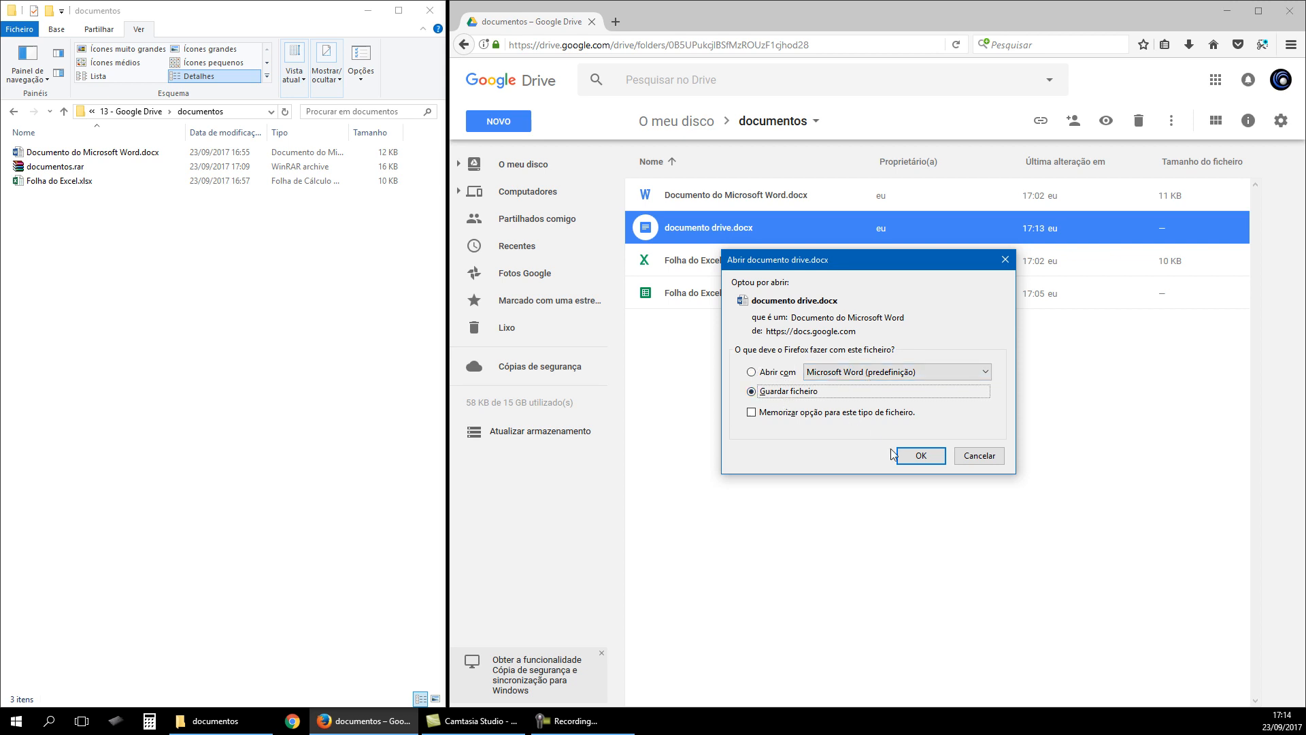
click(921, 455)
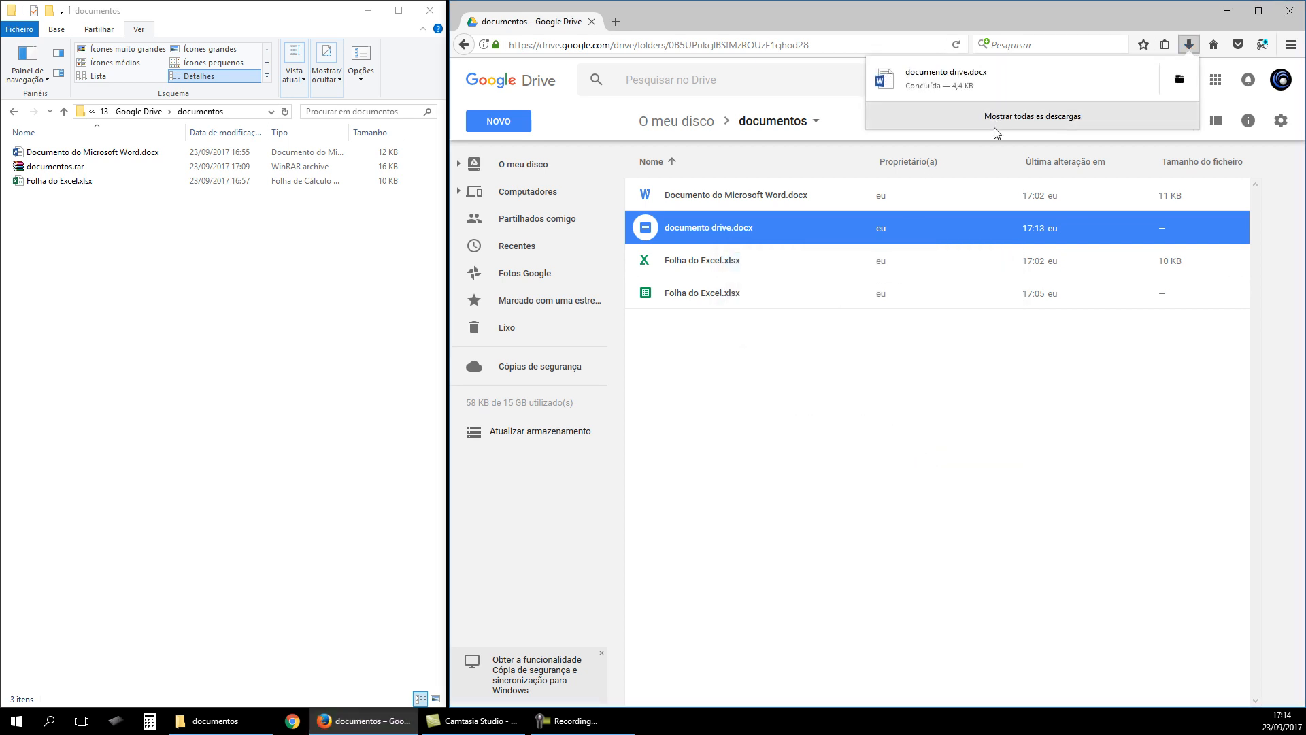
Check documento drive.docx in the browser's full download list and its Transferências folder, and return to the Drive file list
click(1029, 122)
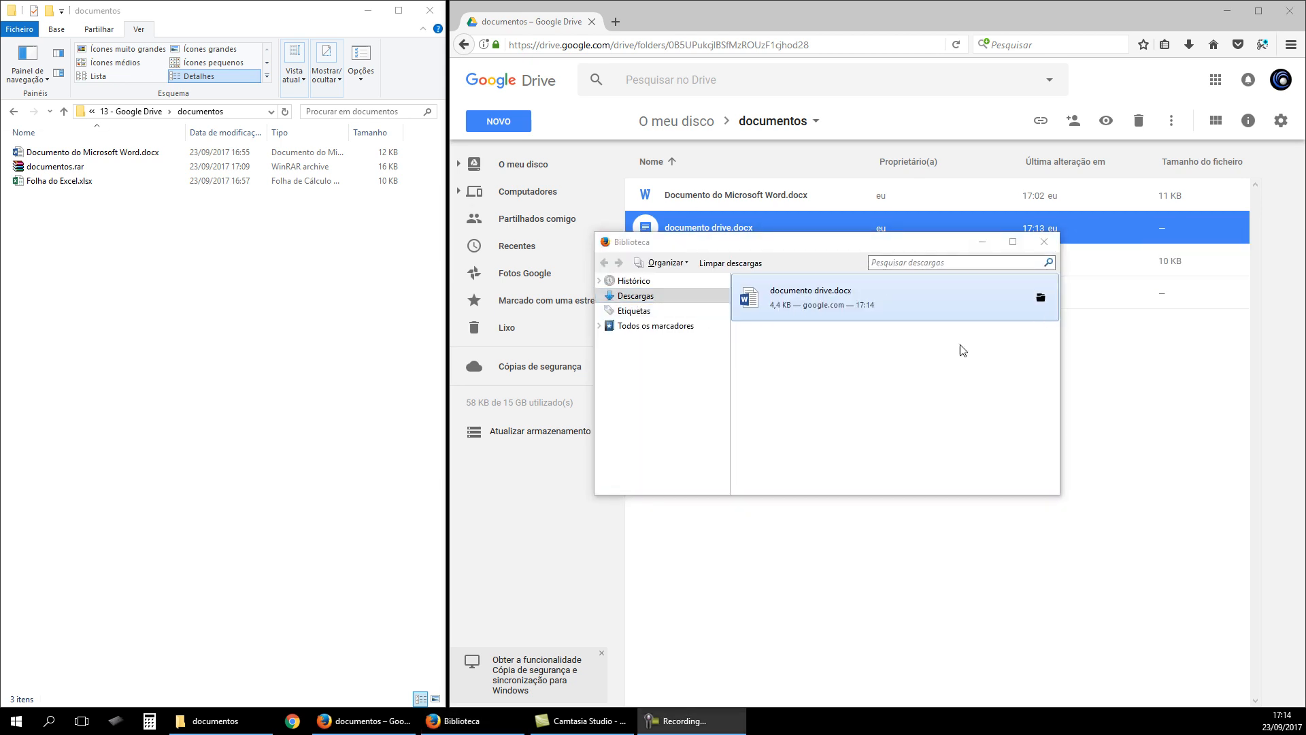
click(1041, 299)
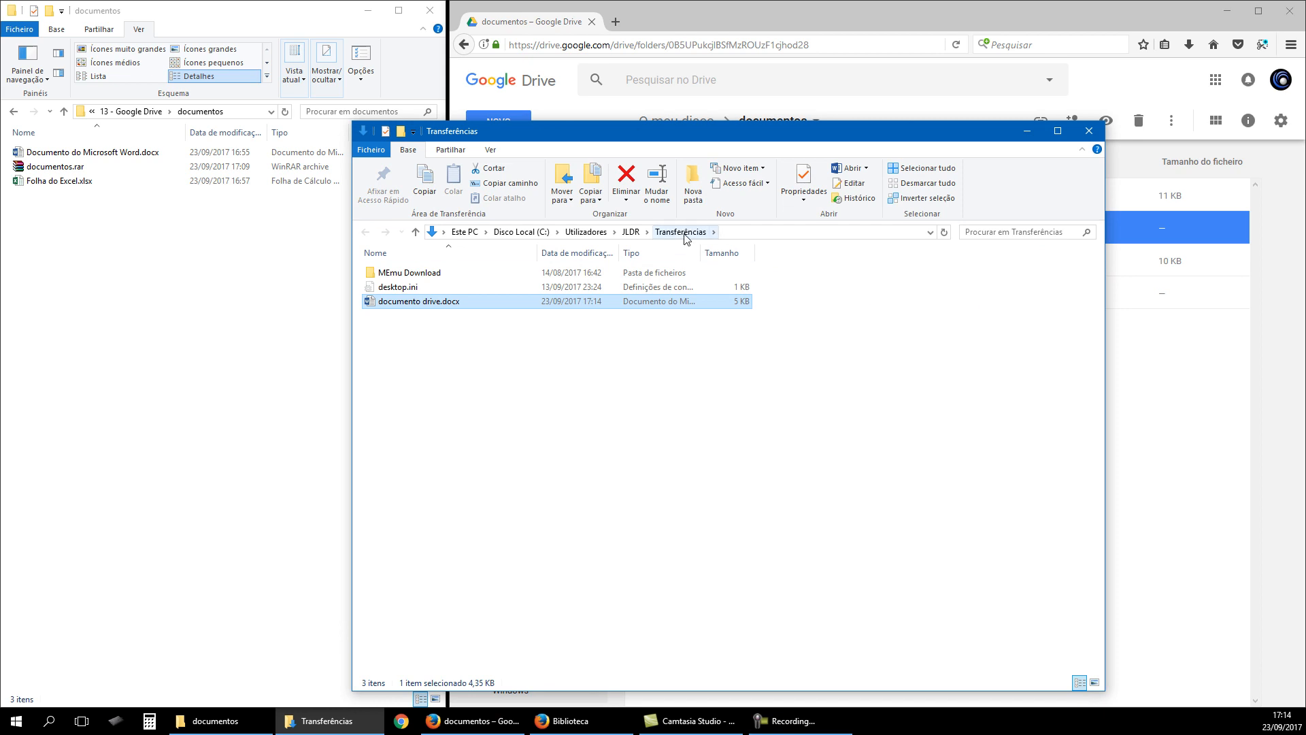
click(1089, 130)
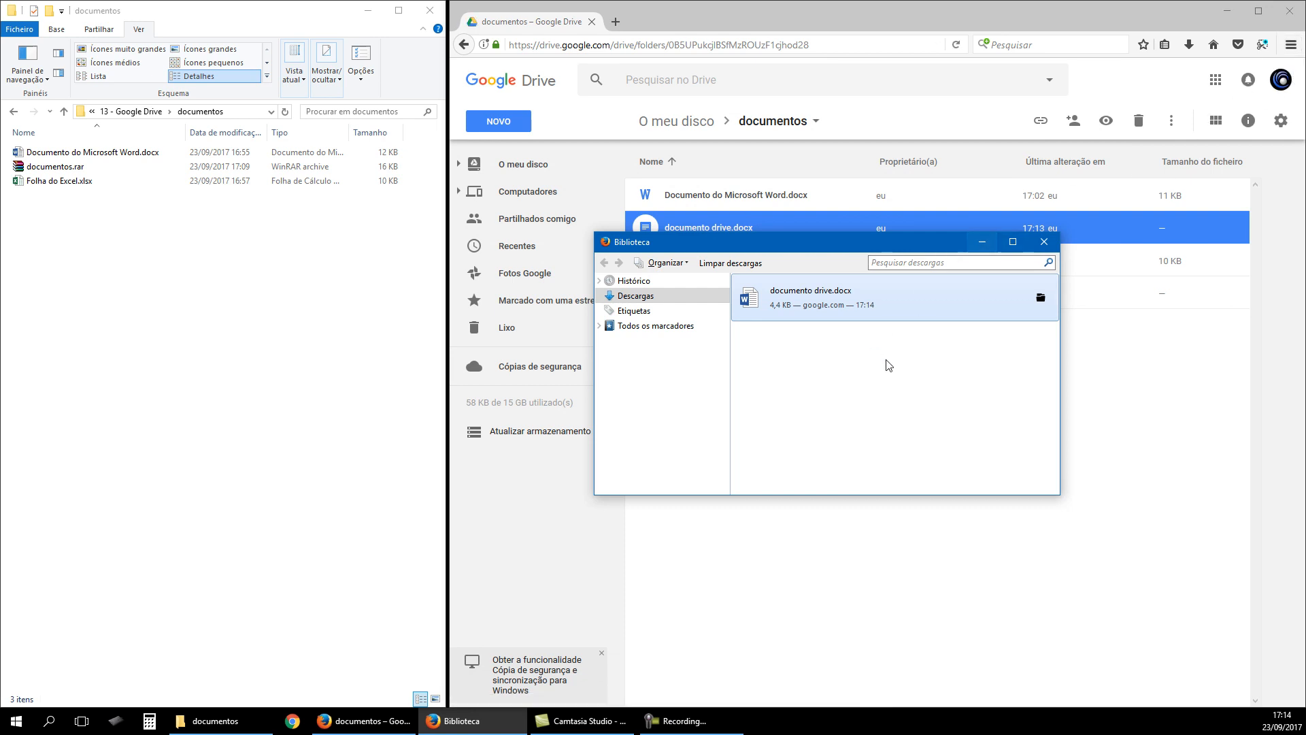
click(1044, 243)
click(833, 391)
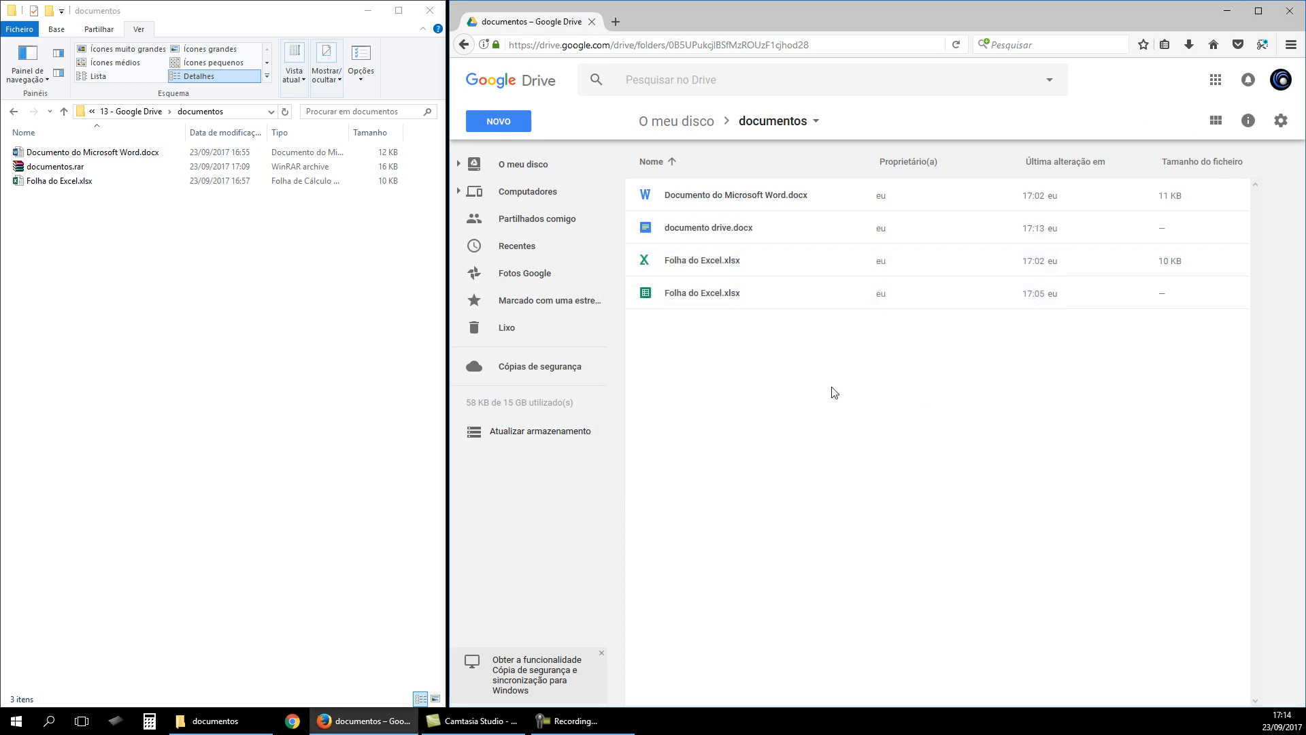
Download all four files in the documentos folder together as a ZIP archive with the Guardar ficheiro option
drag(763, 348, 687, 202)
click(1171, 120)
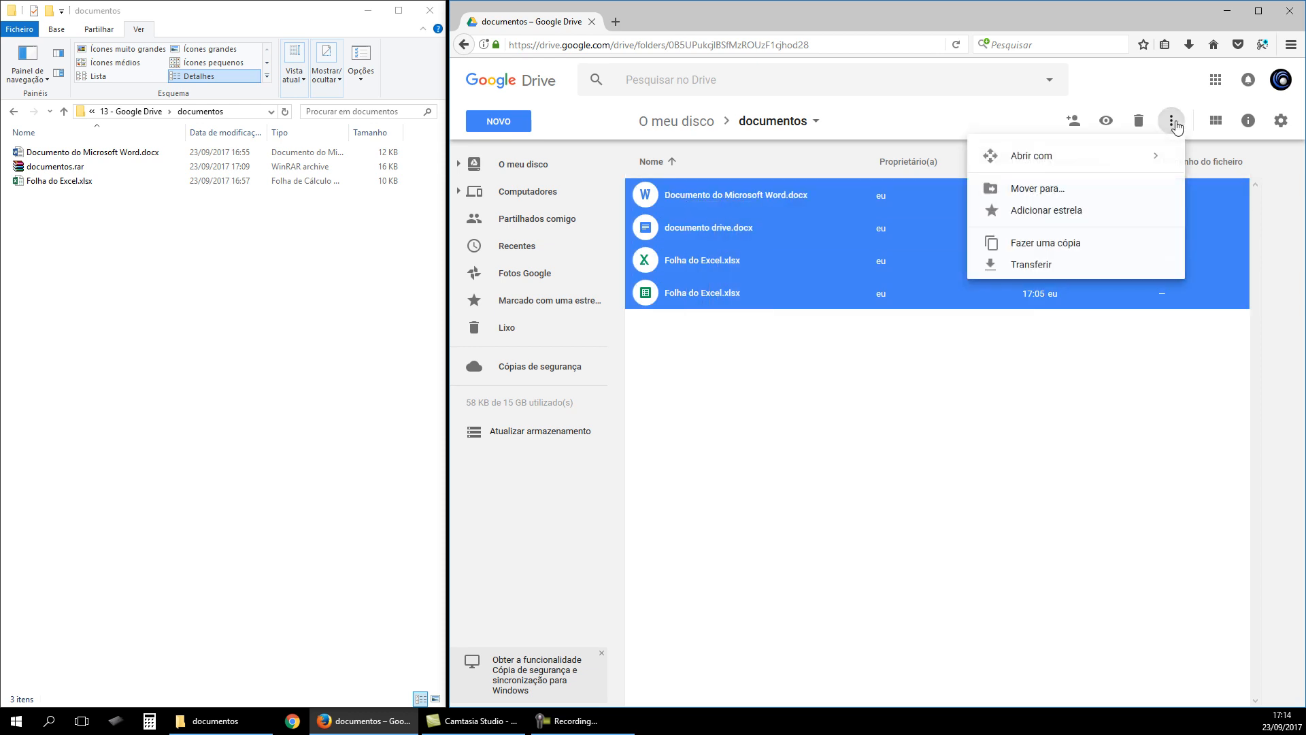
click(1055, 267)
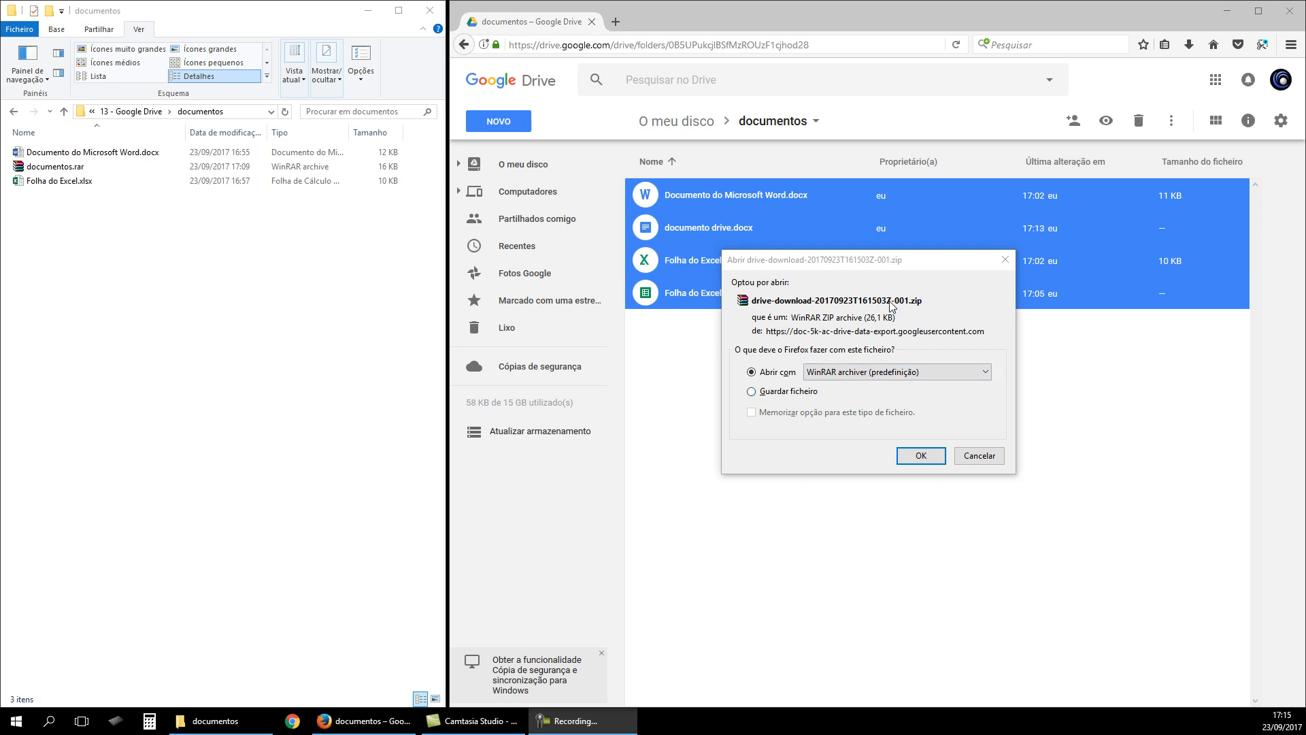
click(791, 395)
click(918, 456)
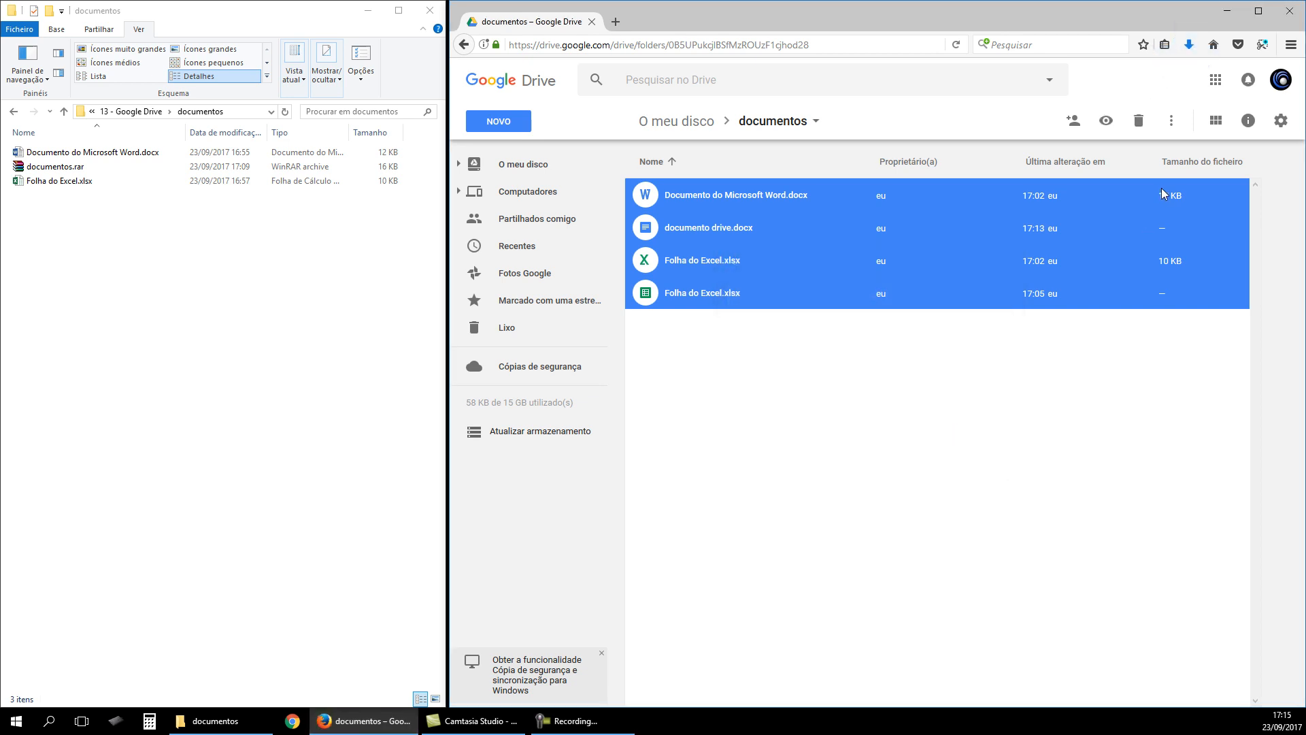
Inspect the contents of the downloaded ZIP in WinRAR from the Transferências folder, and return to Drive with the files deselected
click(1190, 43)
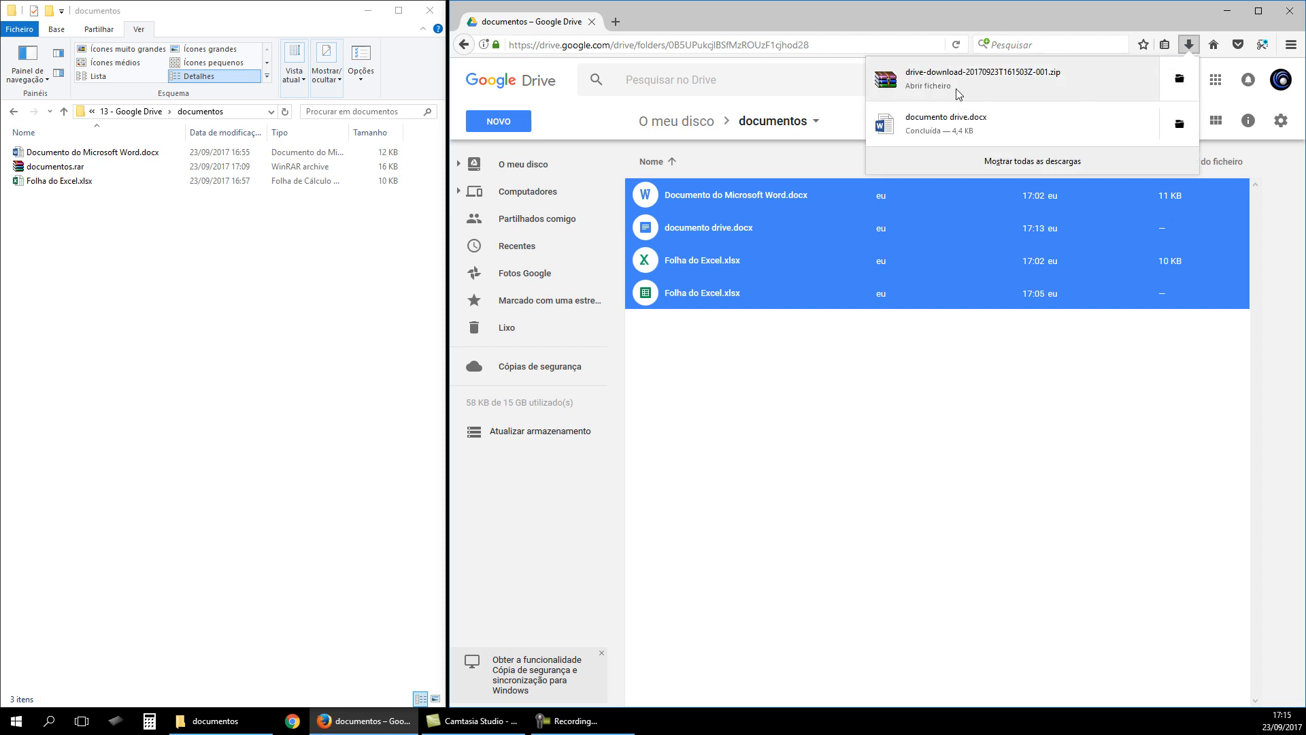
click(1180, 78)
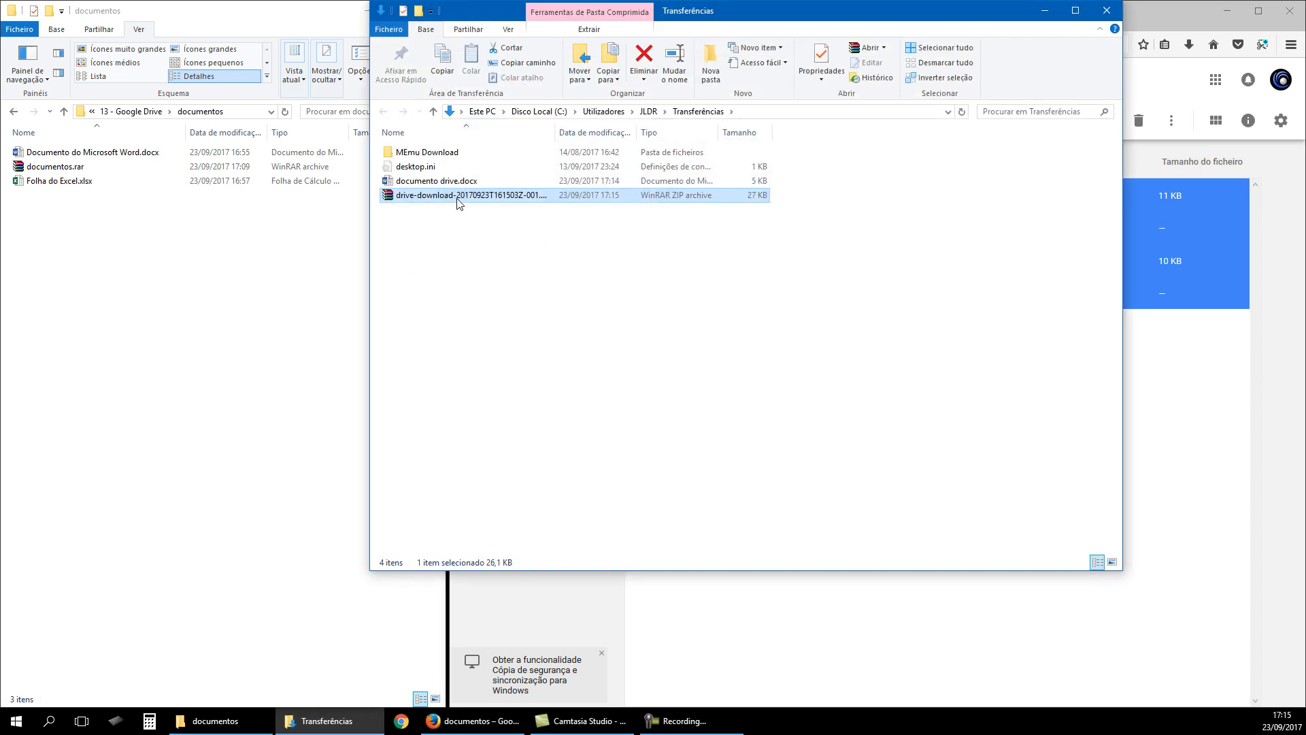
double_click(458, 198)
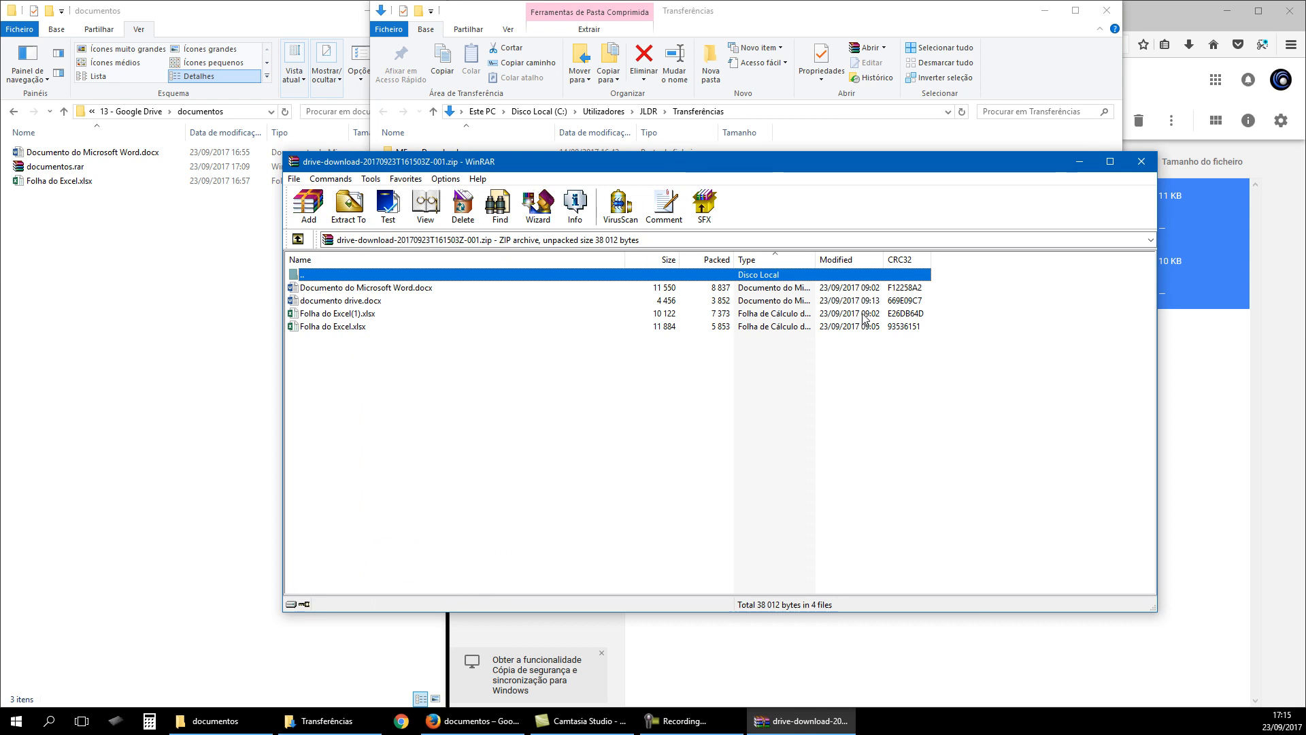
click(1147, 170)
click(1107, 10)
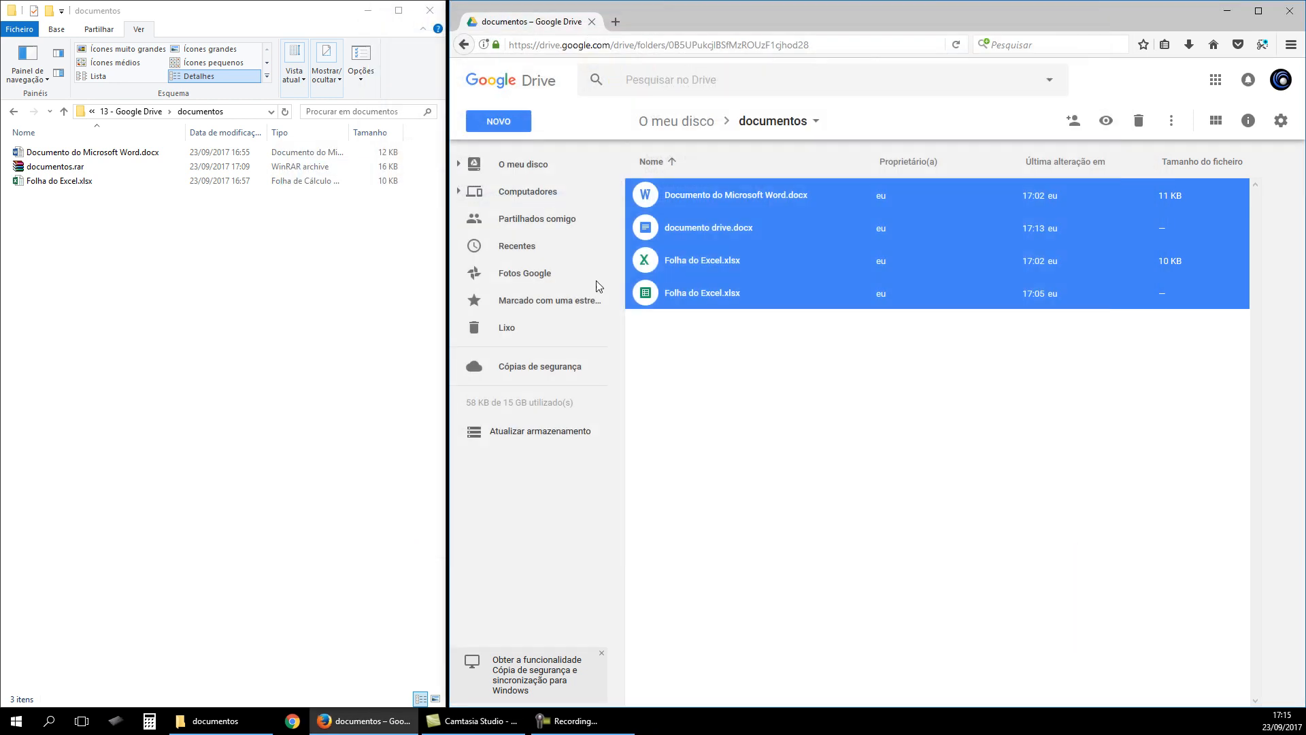
click(855, 474)
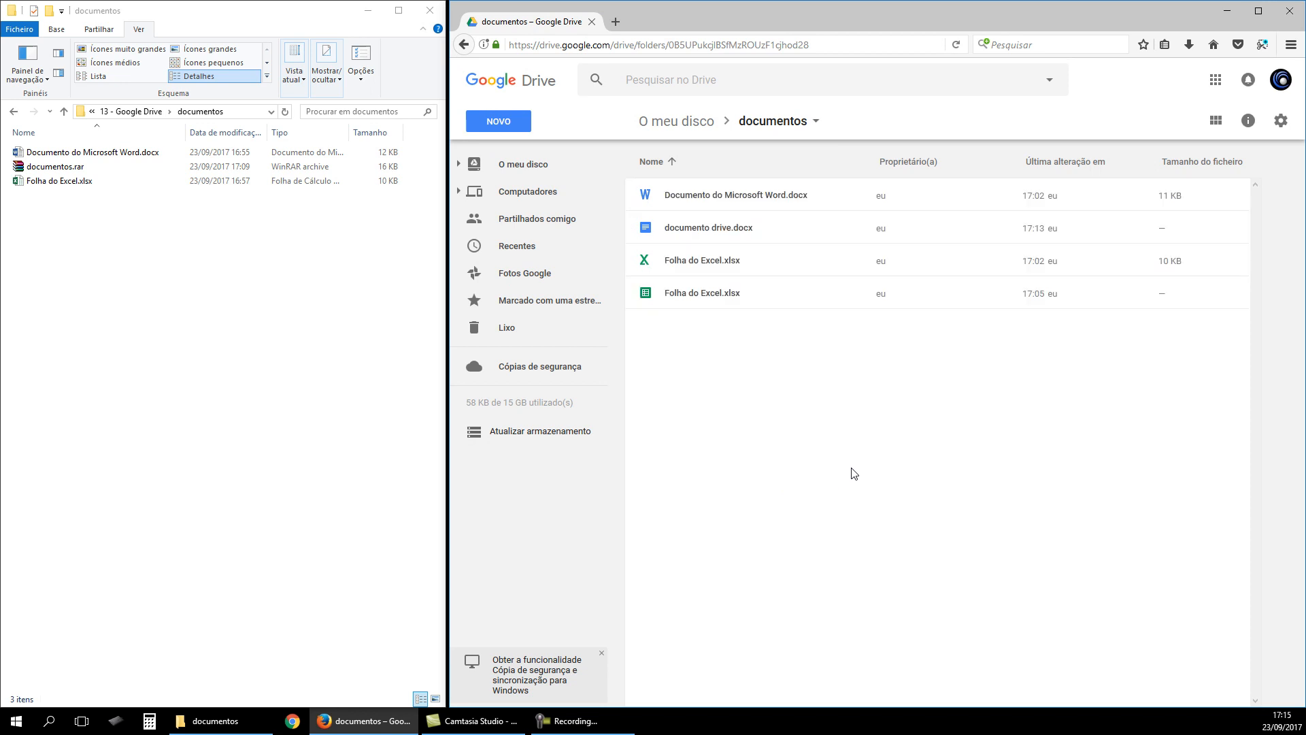